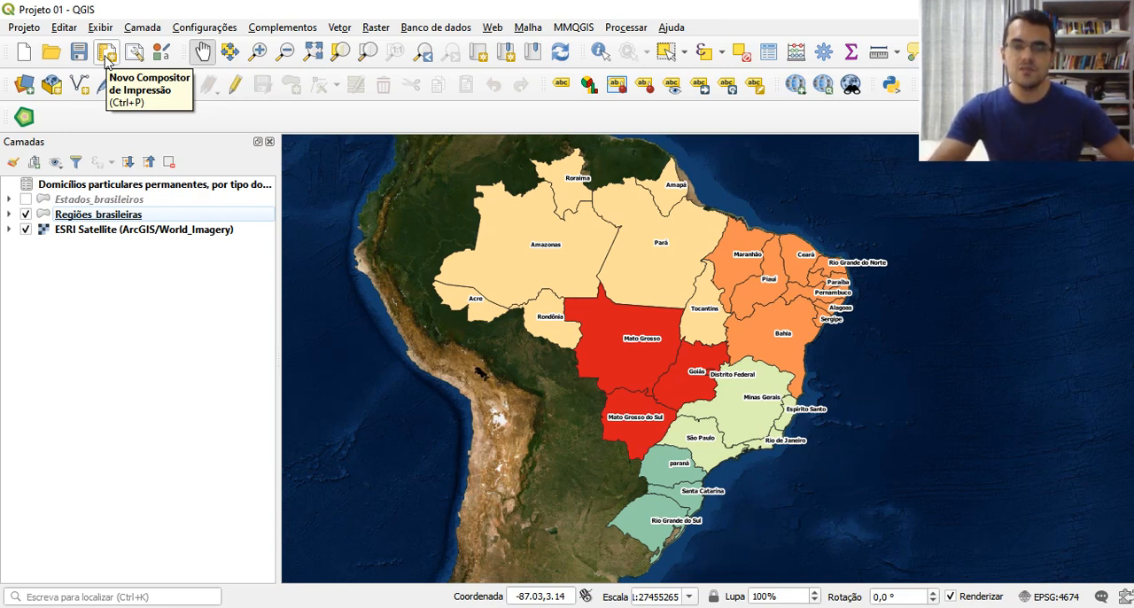
Create a new print layout titled "Atividade 01" and maximize its window
{"action": "left_click", "coordinate": [106, 54]}
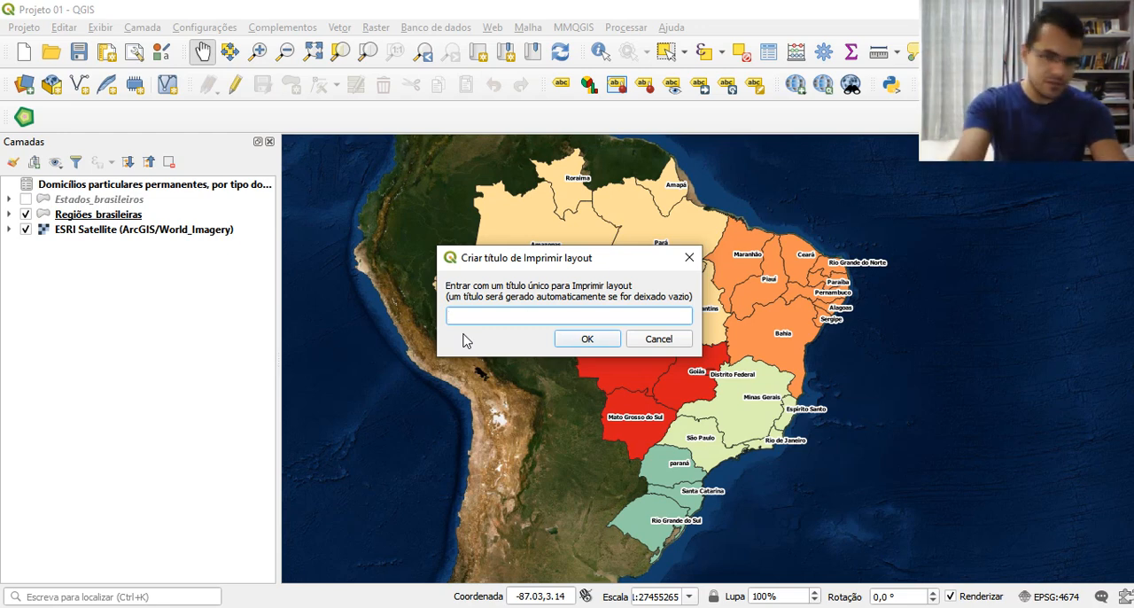
{"action": "type", "text": "Ati"}
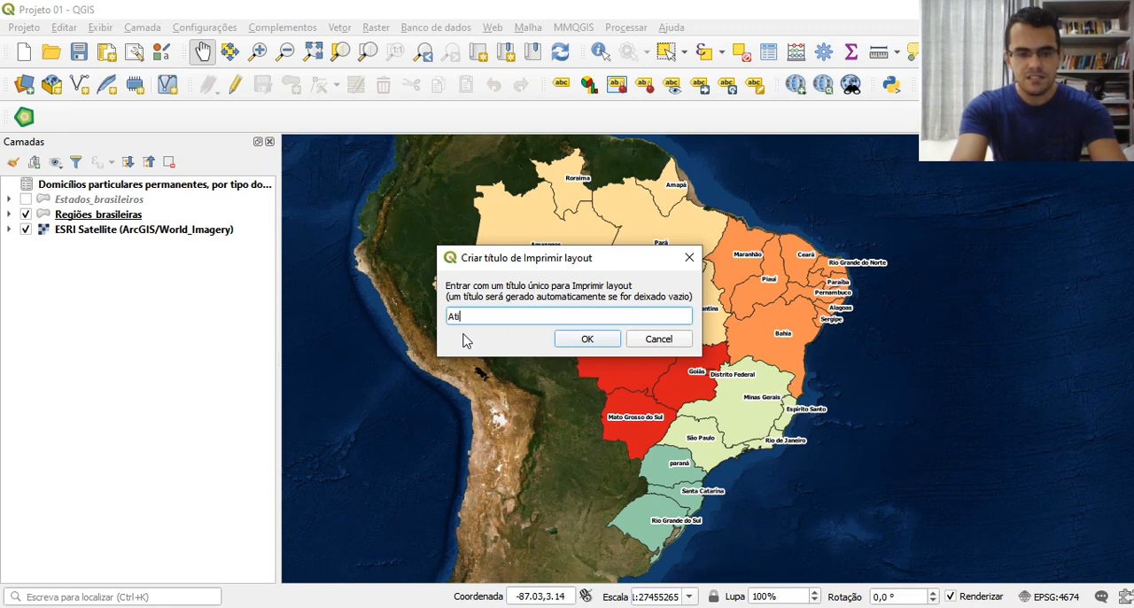
{"action": "type", "text": "vidade 01"}
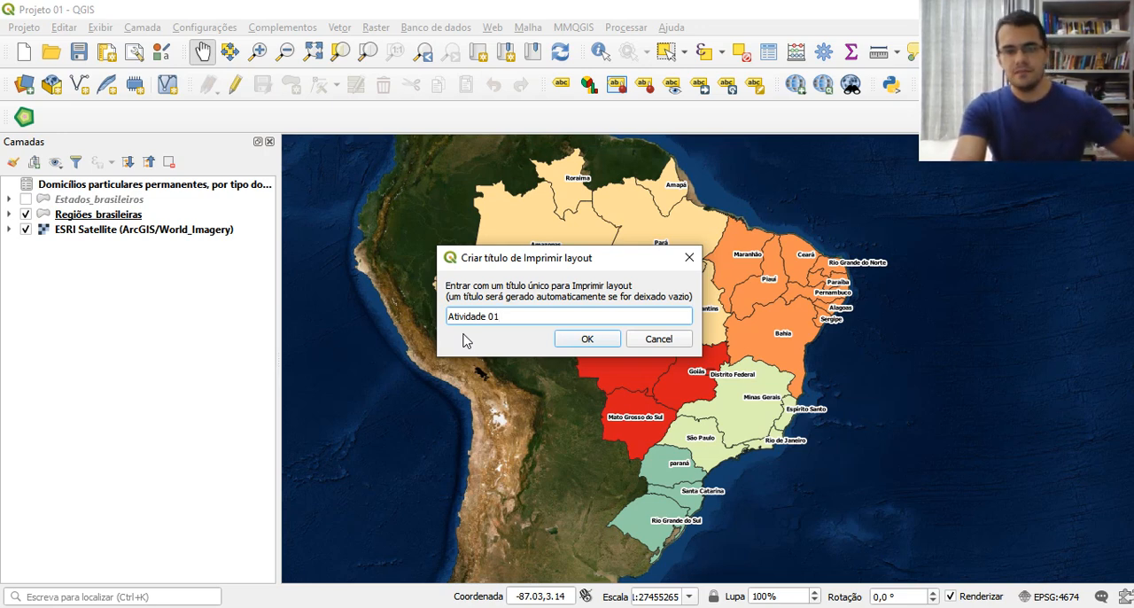
{"action": "left_click", "coordinate": [598, 340]}
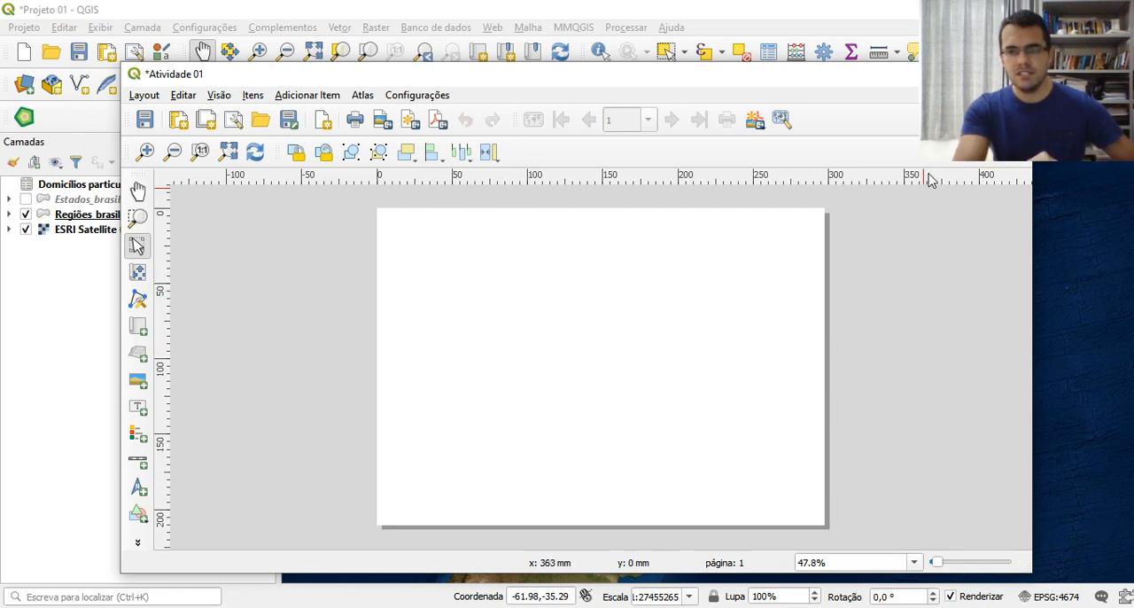
{"action": "double_click", "coordinate": [886, 74]}
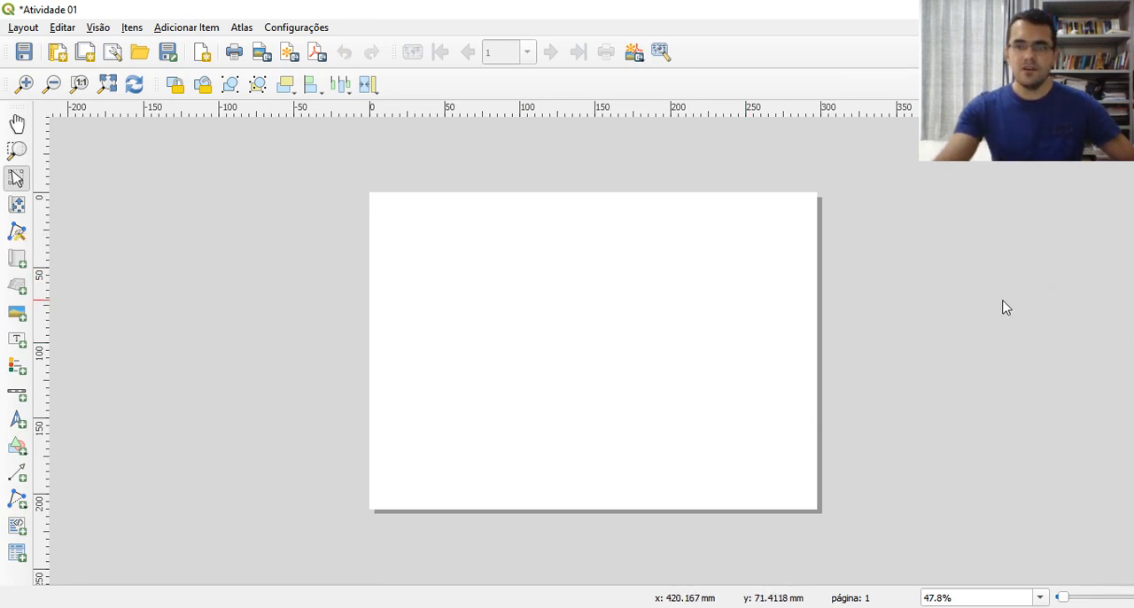
Show the item properties panel and add a map about 215 × 129 mm to the layout page
{"action": "right_click", "coordinate": [855, 85]}
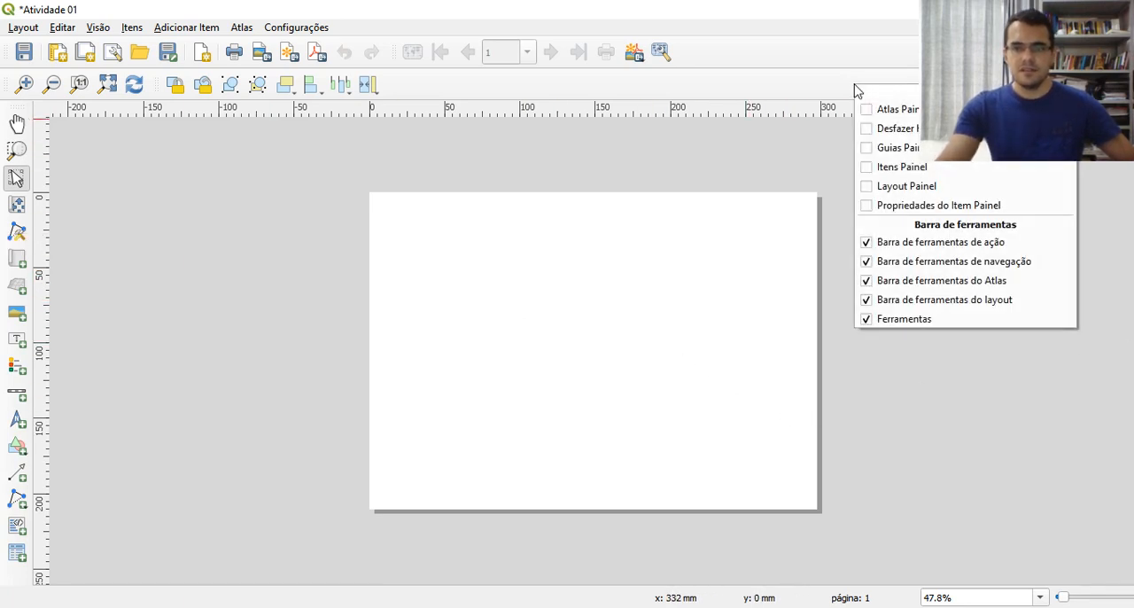
{"action": "left_click", "coordinate": [913, 216]}
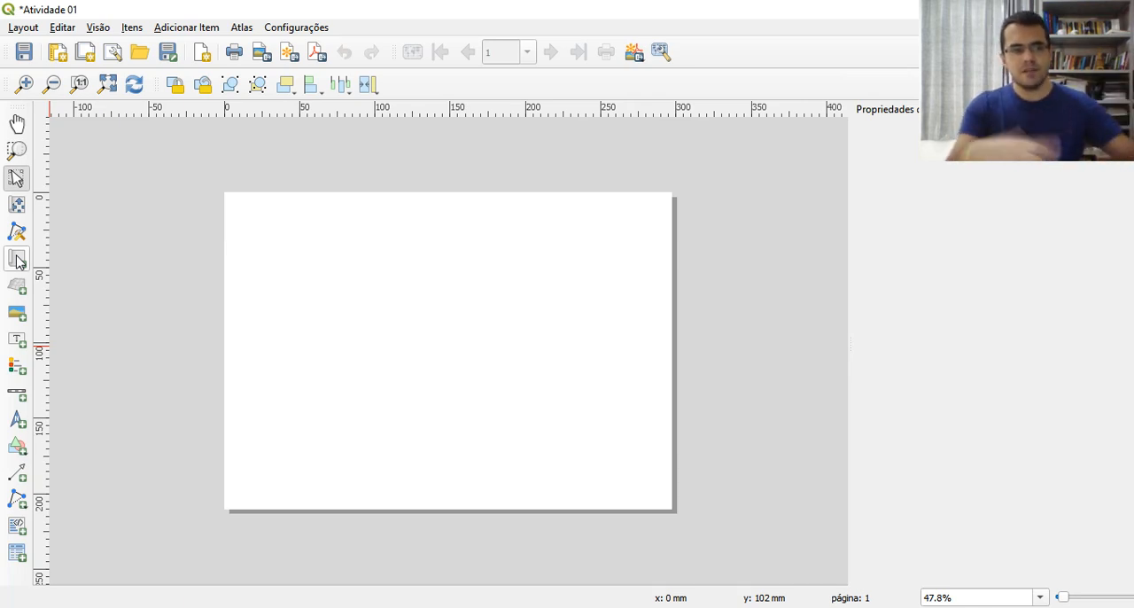
{"action": "left_click", "coordinate": [17, 260]}
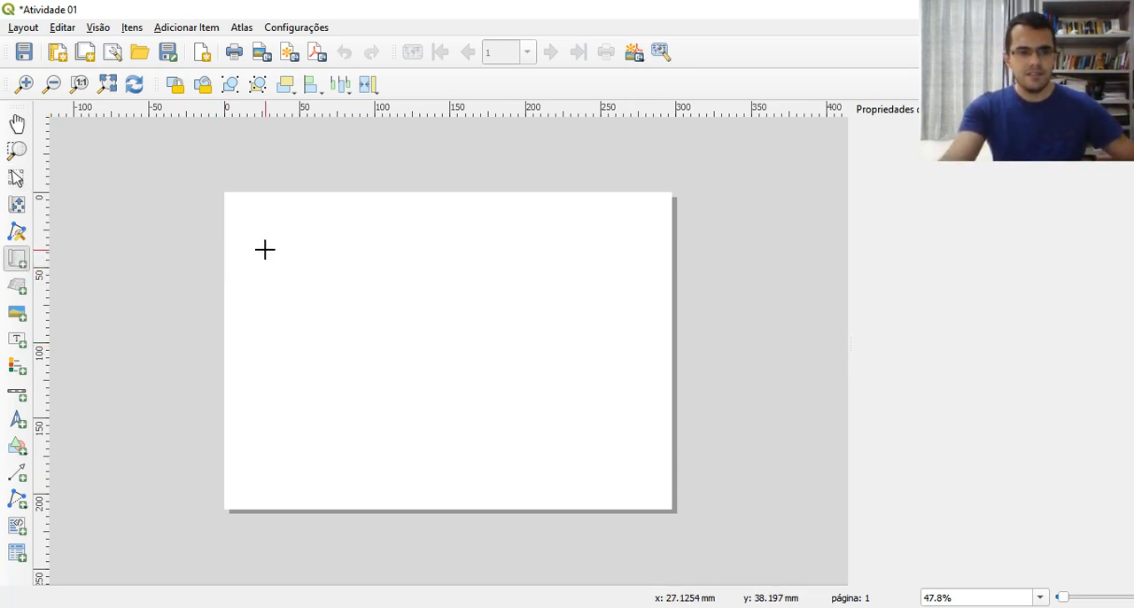
{"action": "mouse_move", "coordinate": [249, 252]}
{"action": "left_mouse_down"}
{"action": "mouse_move", "coordinate": [443, 377]}
{"action": "mouse_move", "coordinate": [573, 443]}
{"action": "left_mouse_up"}
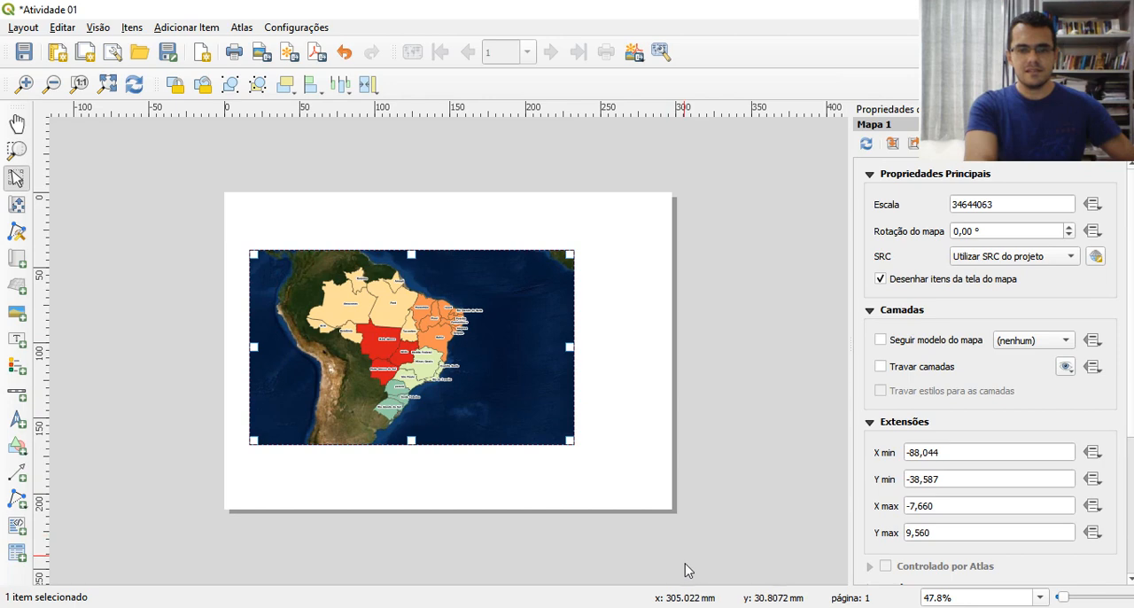
{"action": "key", "text": "alt+Tab"}
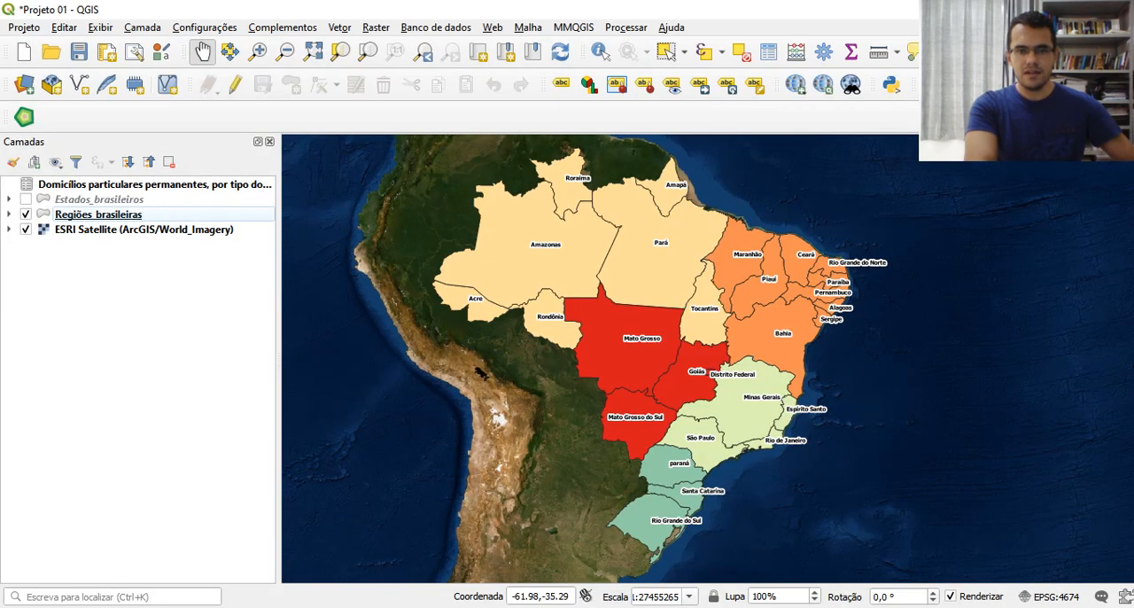
{"action": "left_click", "coordinate": [840, 605]}
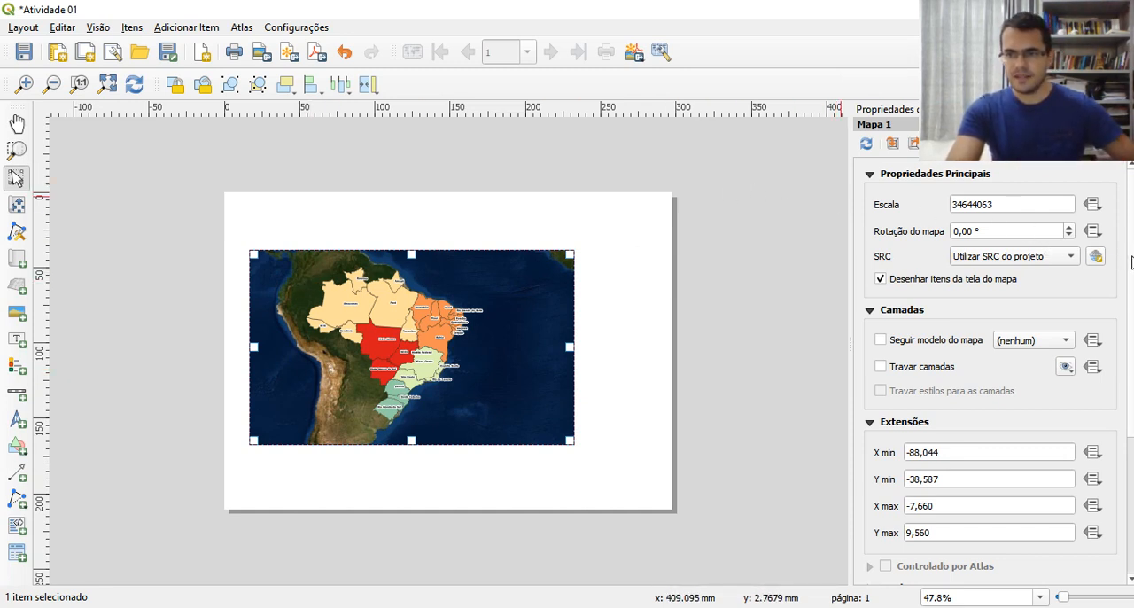
Set the map item's width to 220 mm and its height to 150 mm
{"action": "scroll", "coordinate": [1123, 257], "scroll_direction": "down", "scroll_amount": 5}
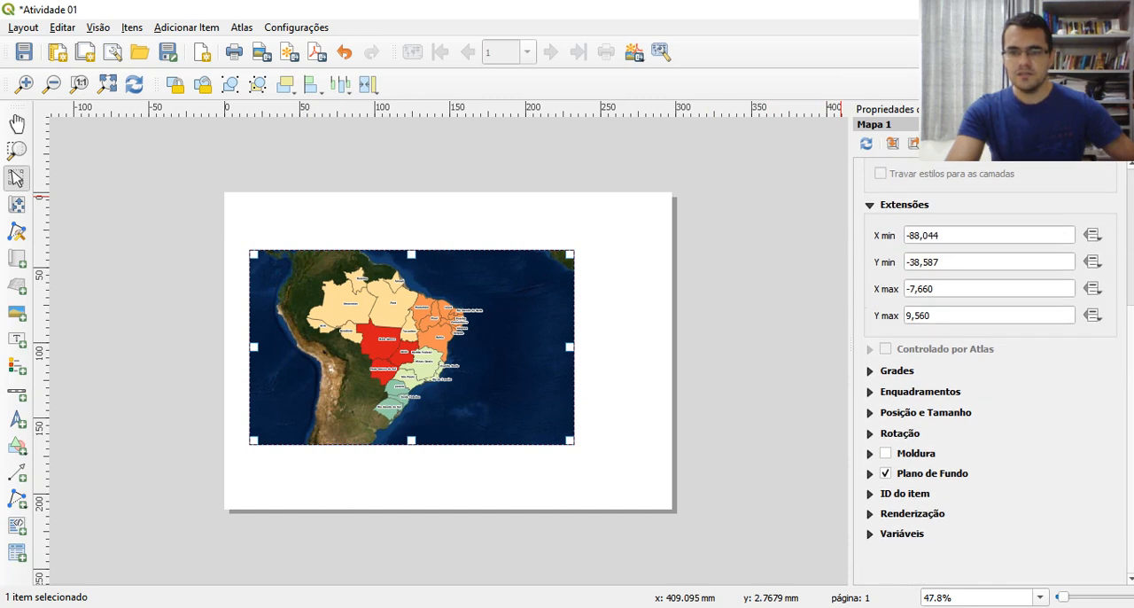
{"action": "left_click", "coordinate": [873, 413]}
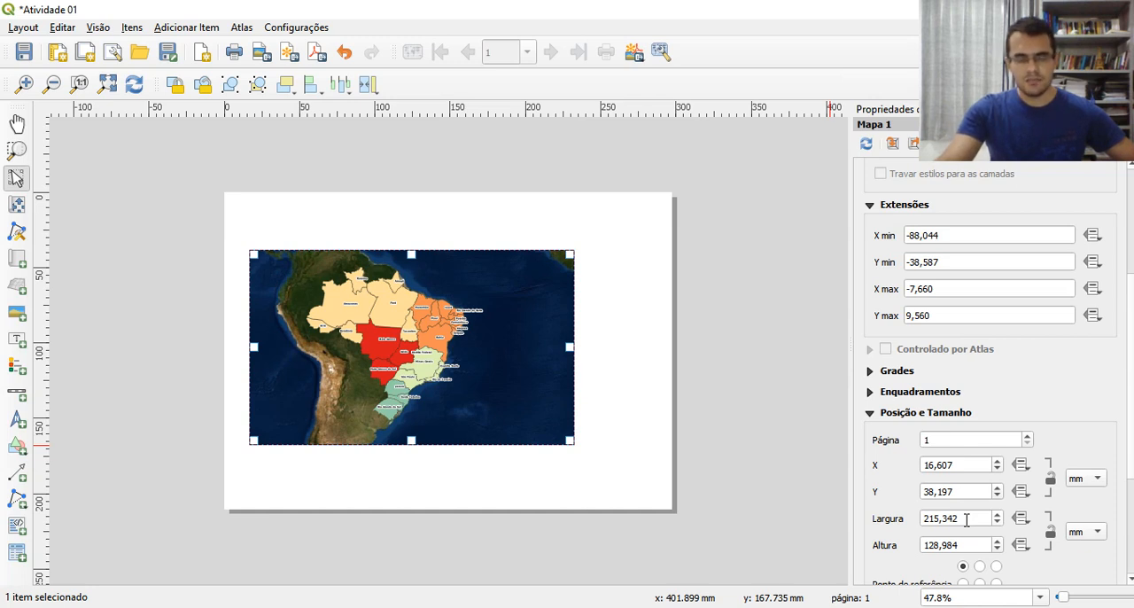
{"action": "left_click_drag", "start_coordinate": [967, 519], "coordinate": [889, 507]}
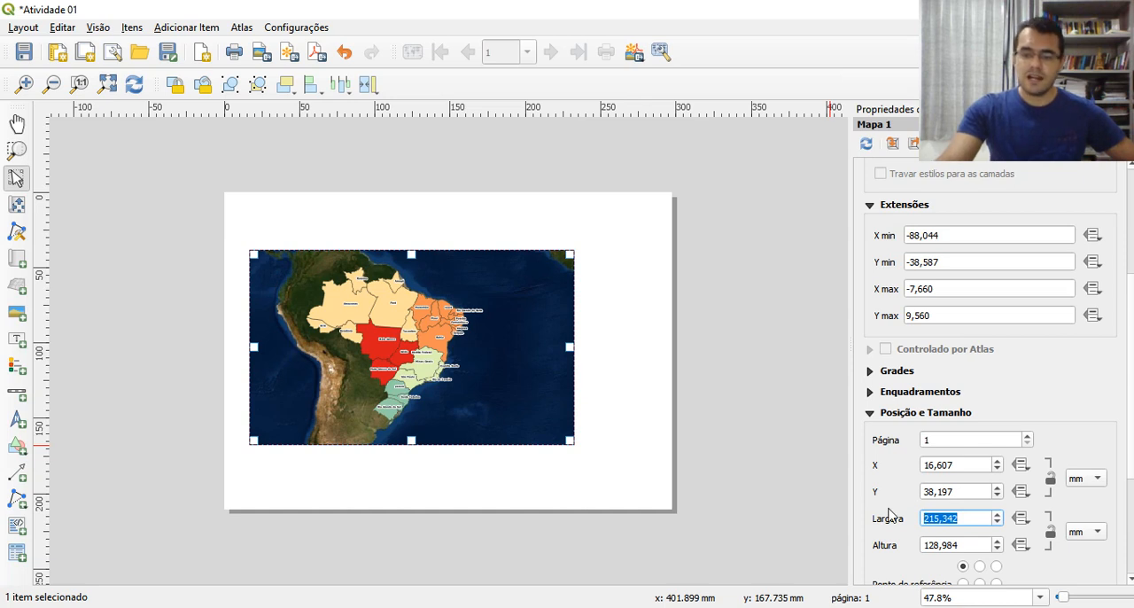
{"action": "type", "text": "220"}
{"action": "left_click", "coordinate": [983, 546]}
{"action": "left_click_drag", "start_coordinate": [976, 548], "coordinate": [891, 547]}
{"action": "type", "text": "150"}
{"action": "key", "text": "Delete"}
{"action": "key", "text": "Delete"}
{"action": "key", "text": "Delete"}
{"action": "key", "text": "Return"}
{"action": "left_click", "coordinate": [650, 385]}
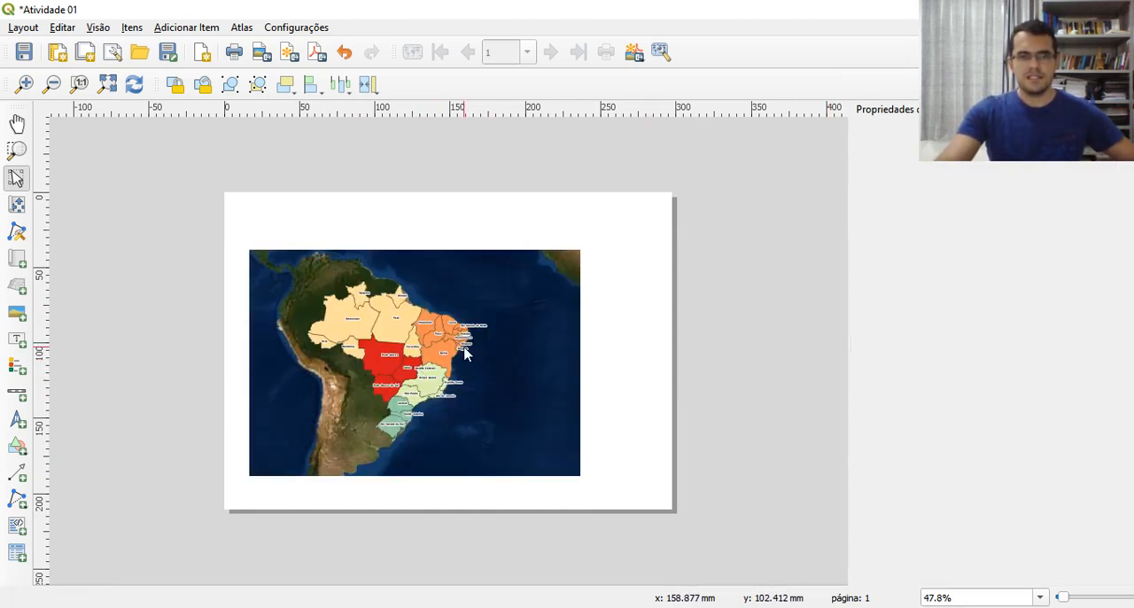
Position the map item on the page at X 20 mm and Y 40 mm
{"action": "left_click", "coordinate": [392, 353]}
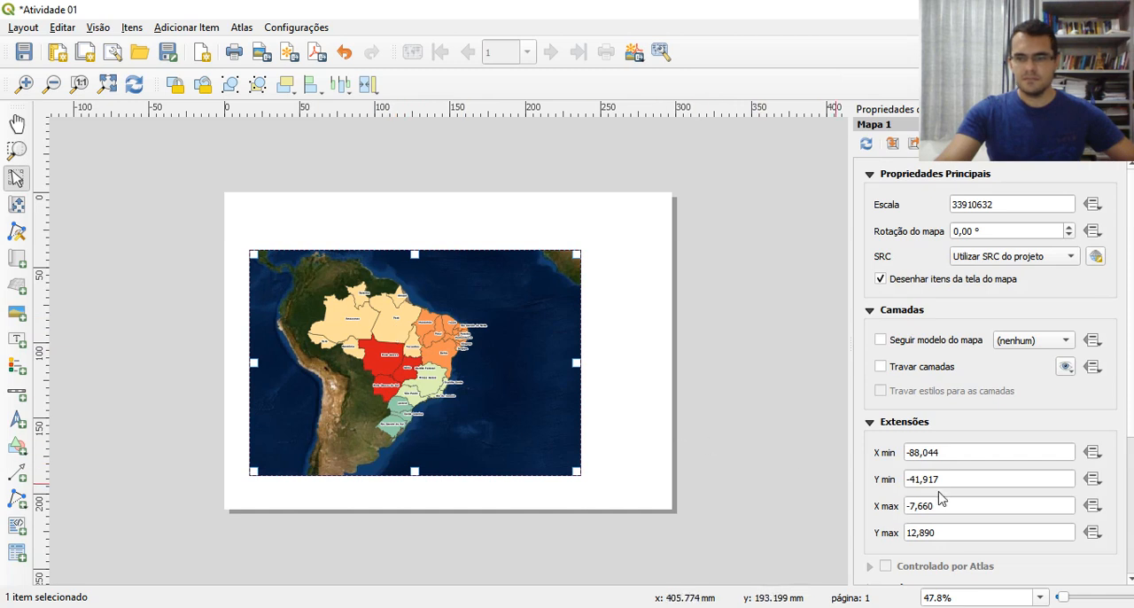
{"action": "scroll", "coordinate": [942, 496], "scroll_direction": "down", "scroll_amount": 5}
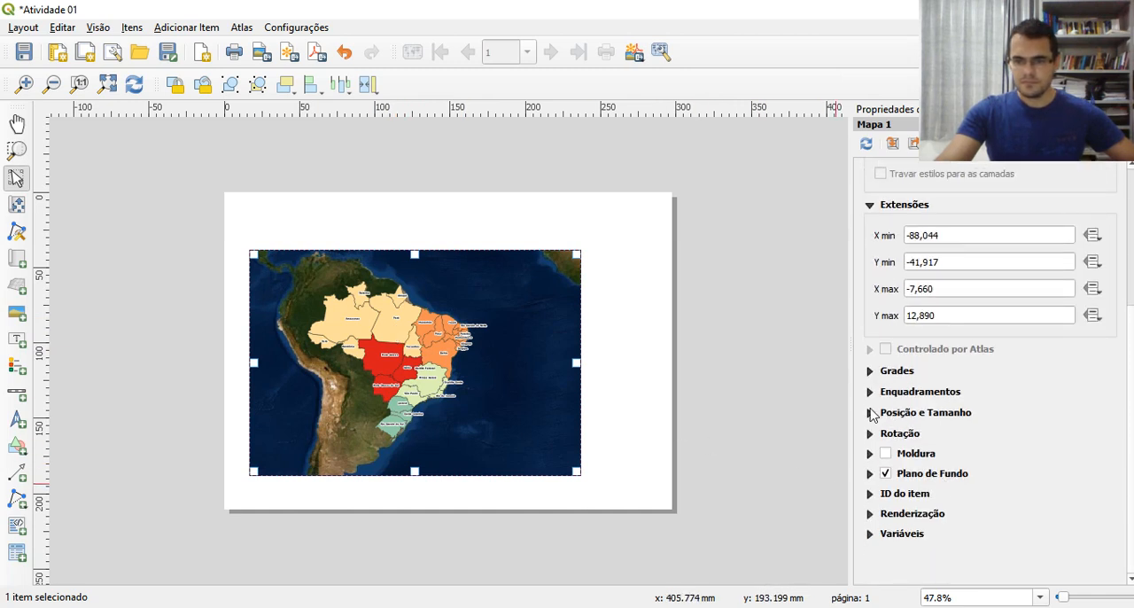
{"action": "left_click", "coordinate": [870, 414]}
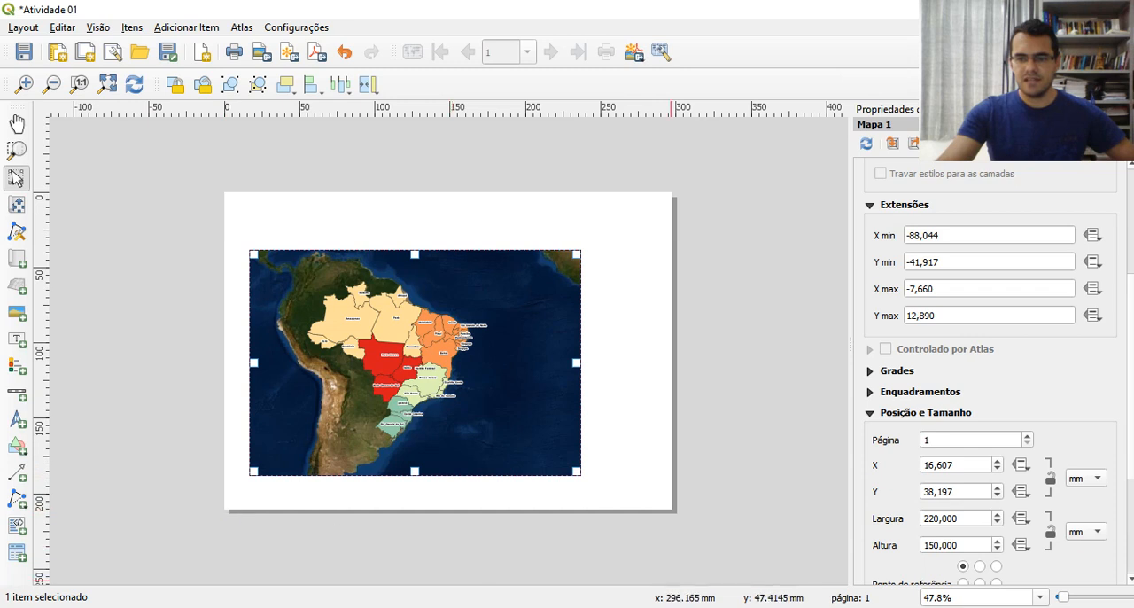
{"action": "double_click", "coordinate": [941, 493]}
{"action": "type", "text": "40"}
{"action": "left_click", "coordinate": [943, 465]}
{"action": "double_click", "coordinate": [943, 464]}
{"action": "type", "text": "20"}
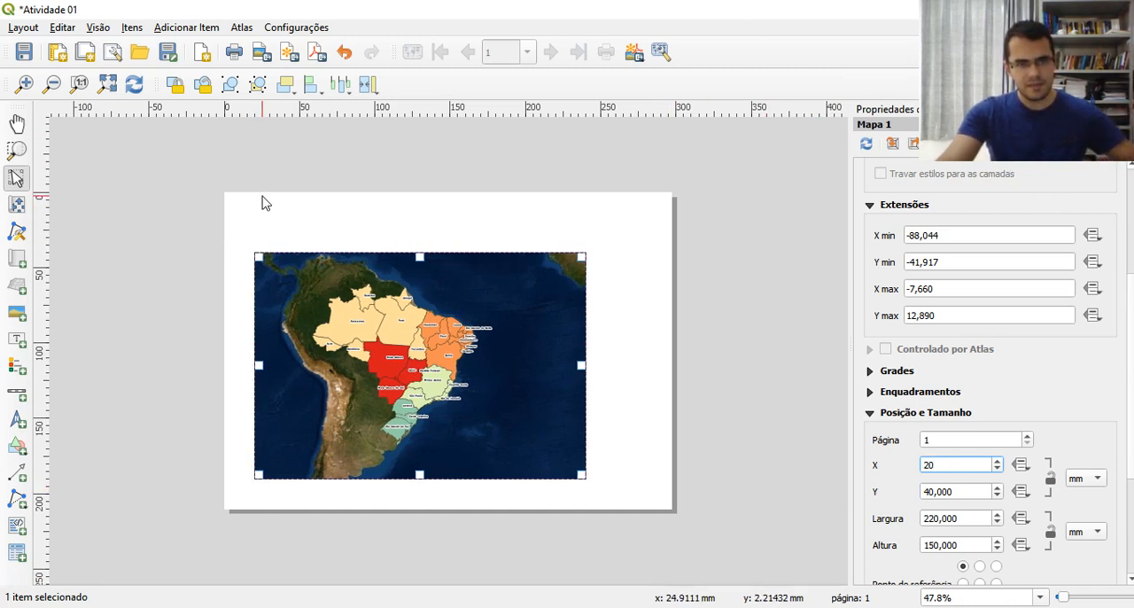
{"action": "left_click", "coordinate": [207, 248]}
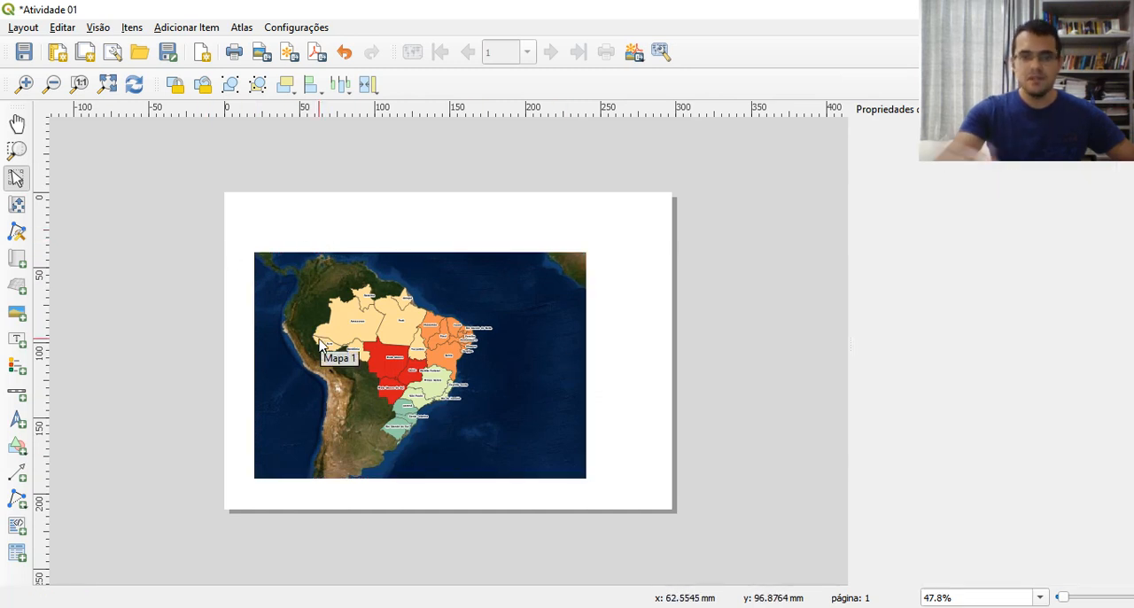
Reduce the map item's width to 200 mm in its position and size settings
{"action": "left_click", "coordinate": [445, 401]}
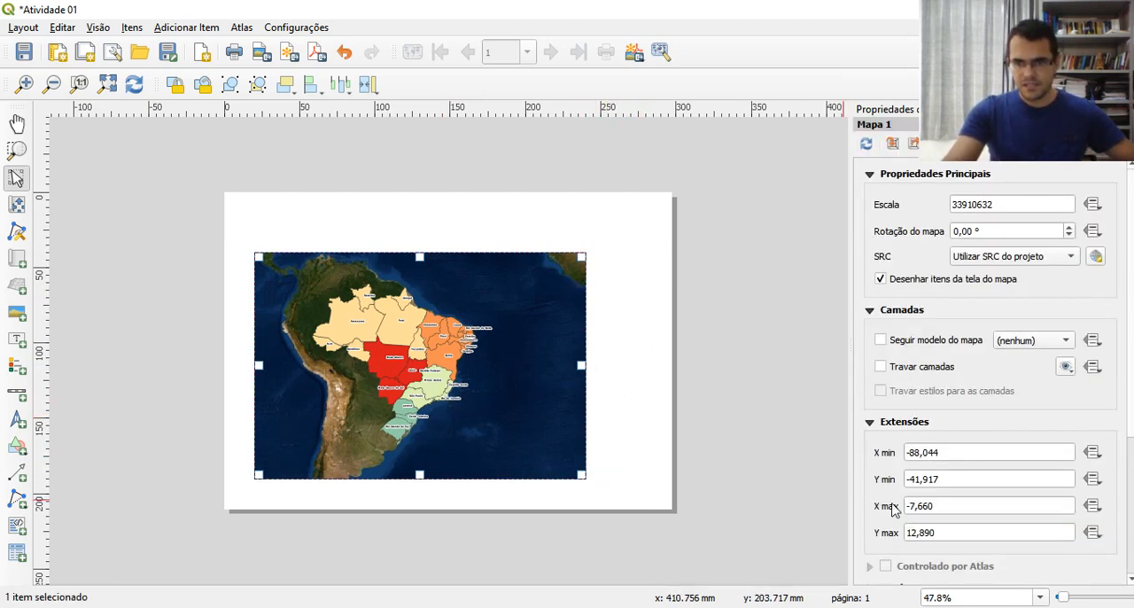
{"action": "scroll", "coordinate": [895, 508], "scroll_direction": "down", "scroll_amount": 1}
{"action": "scroll", "coordinate": [893, 509], "scroll_direction": "down", "scroll_amount": 3}
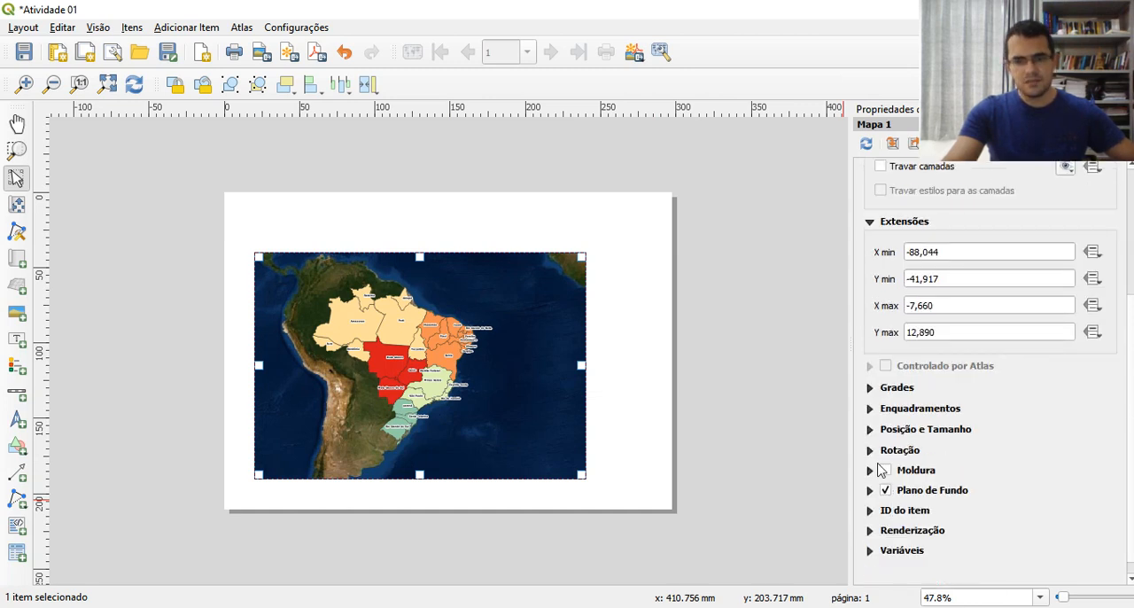
{"action": "left_click", "coordinate": [870, 429]}
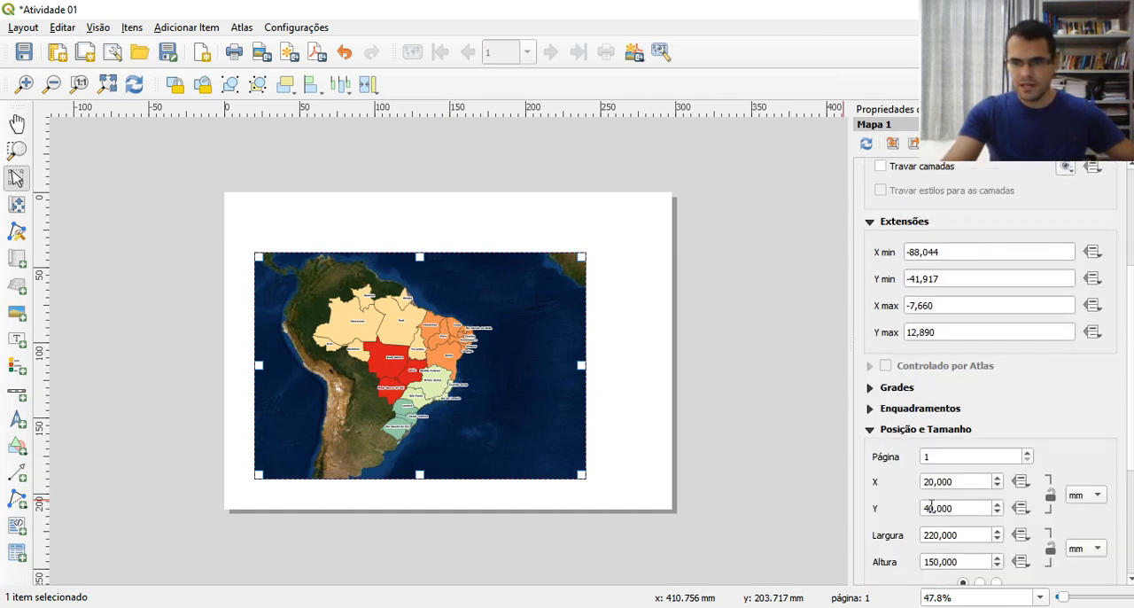
{"action": "left_click", "coordinate": [933, 535]}
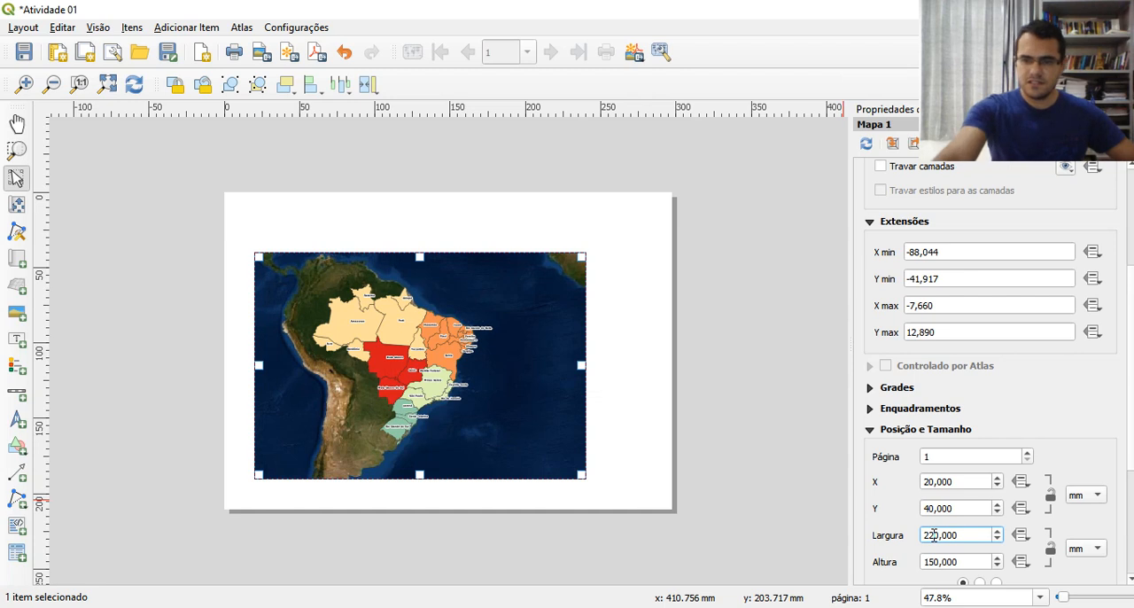
{"action": "key", "text": "BackSpace"}
{"action": "type", "text": "0"}
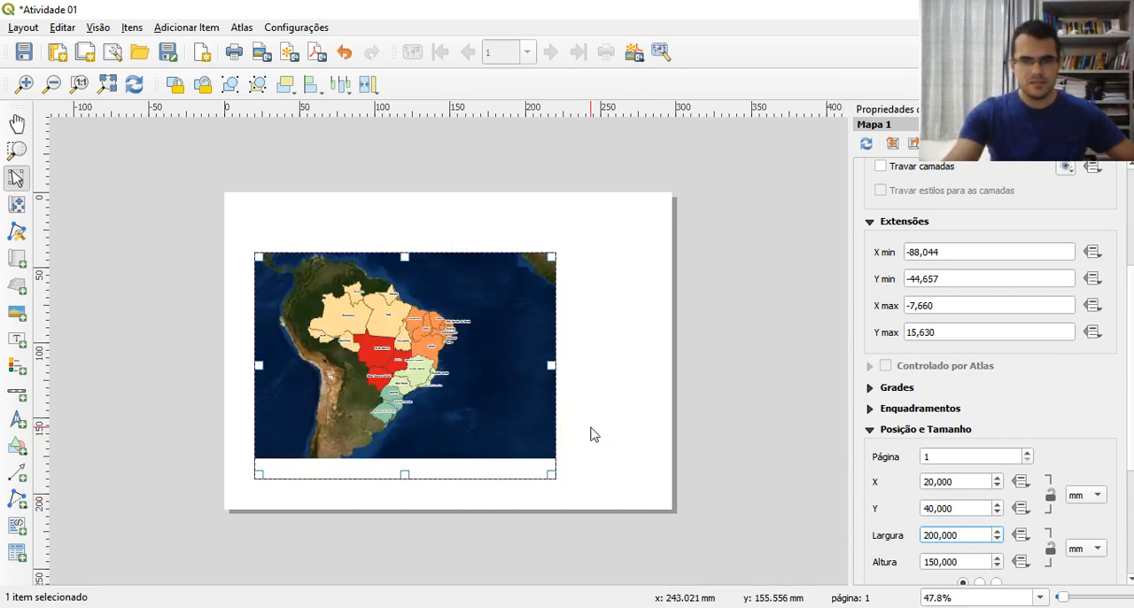
{"action": "left_click", "coordinate": [593, 434]}
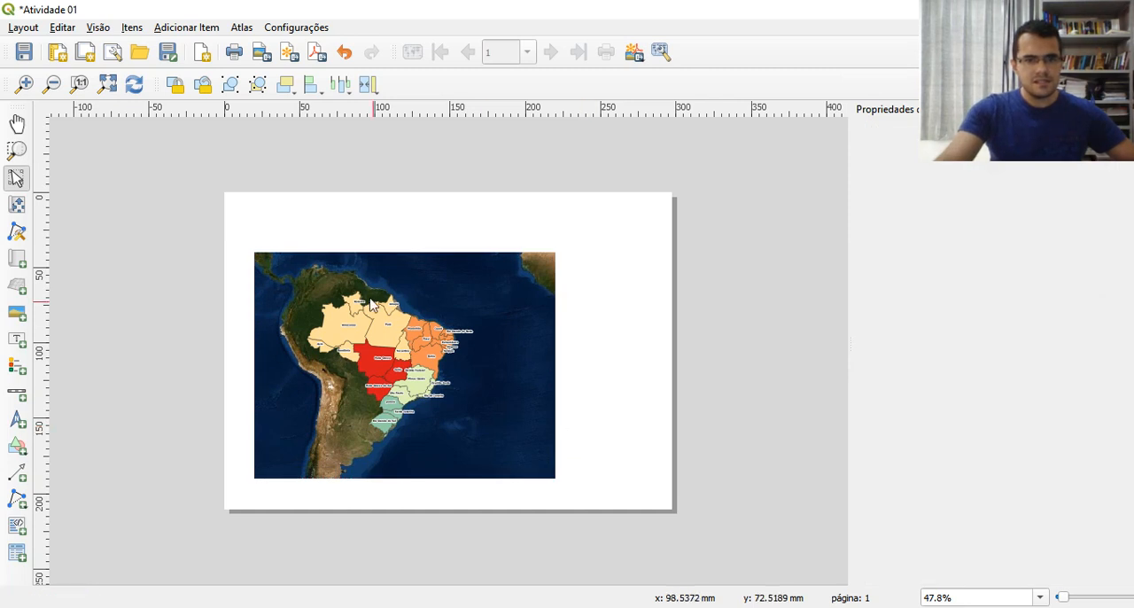
Set the map item's scale to 25000000
{"action": "left_click", "coordinate": [382, 377]}
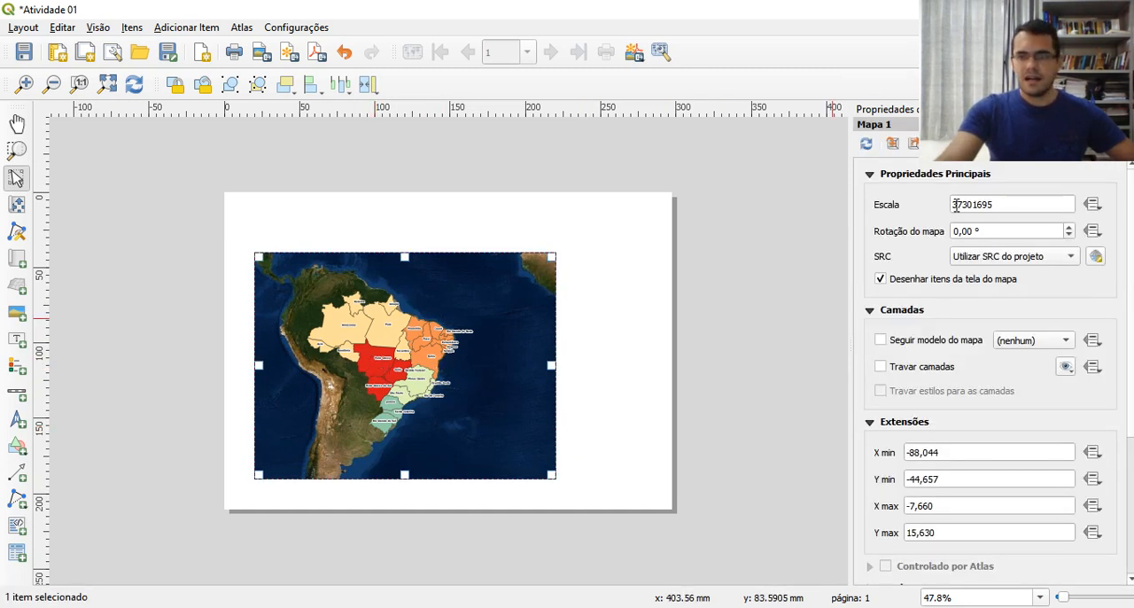
{"action": "left_click_drag", "start_coordinate": [953, 204], "coordinate": [1000, 205]}
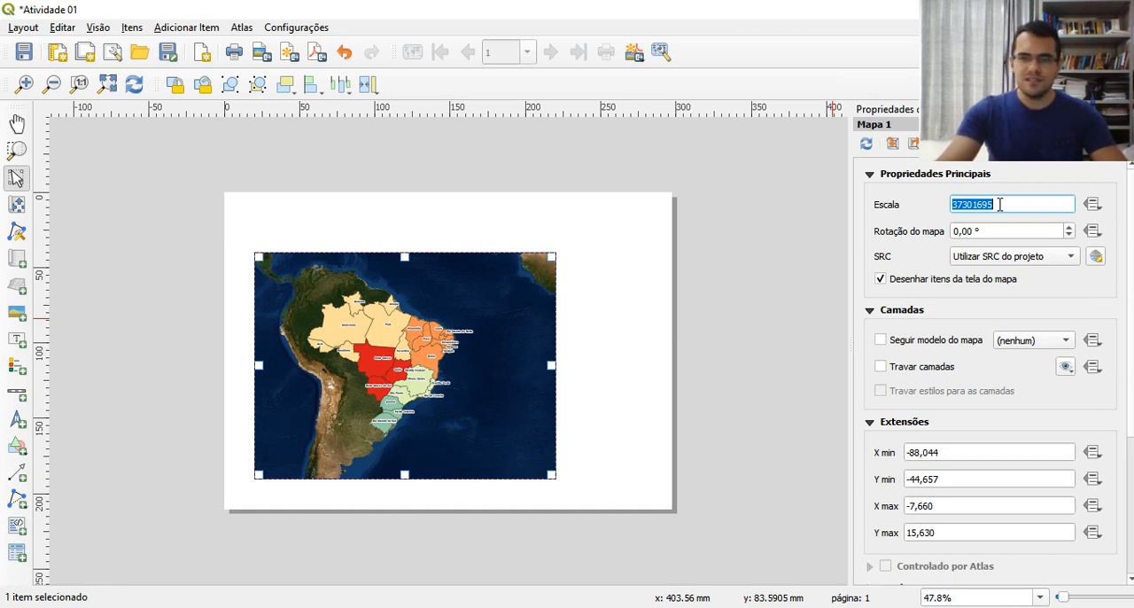
{"action": "type", "text": "25000000"}
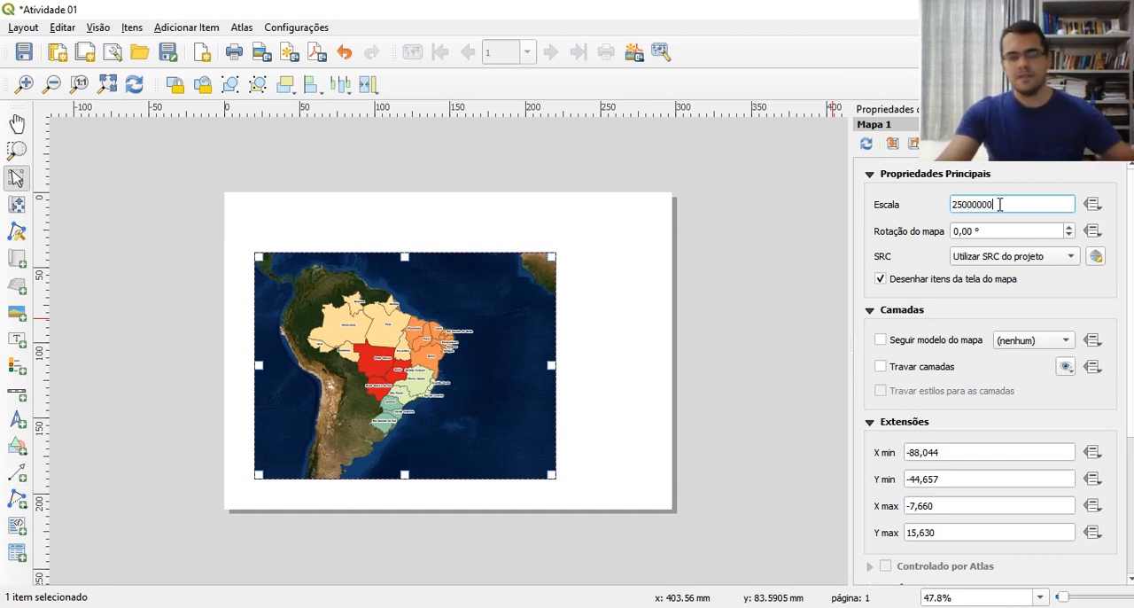
{"action": "key", "text": "Return"}
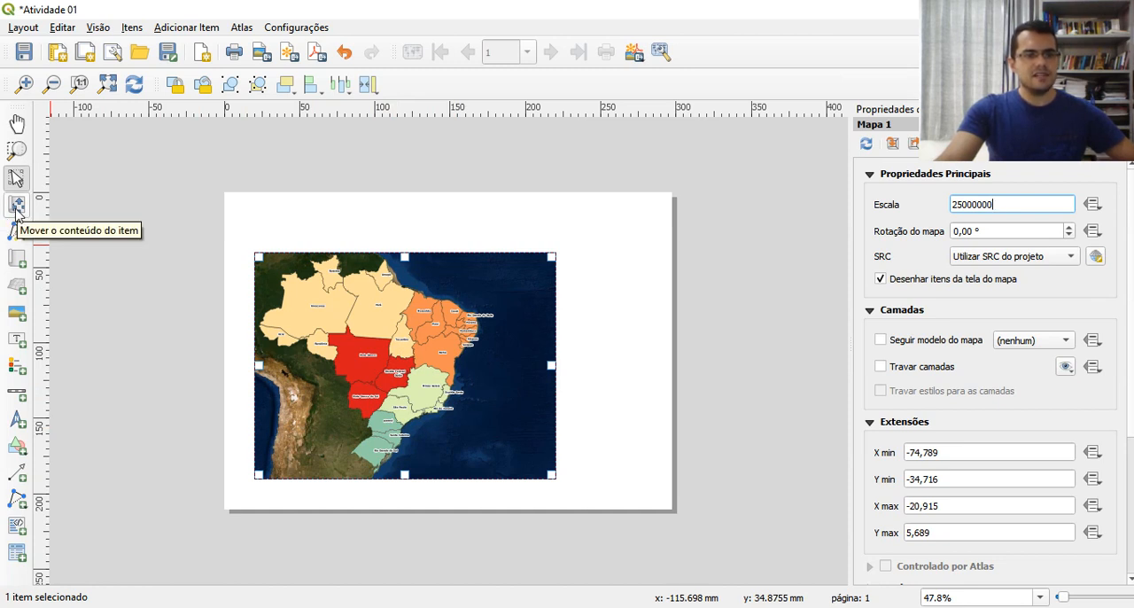
Move the map's content eastward within its frame so that Brazil sits nearer the frame's right side
{"action": "left_click", "coordinate": [16, 206]}
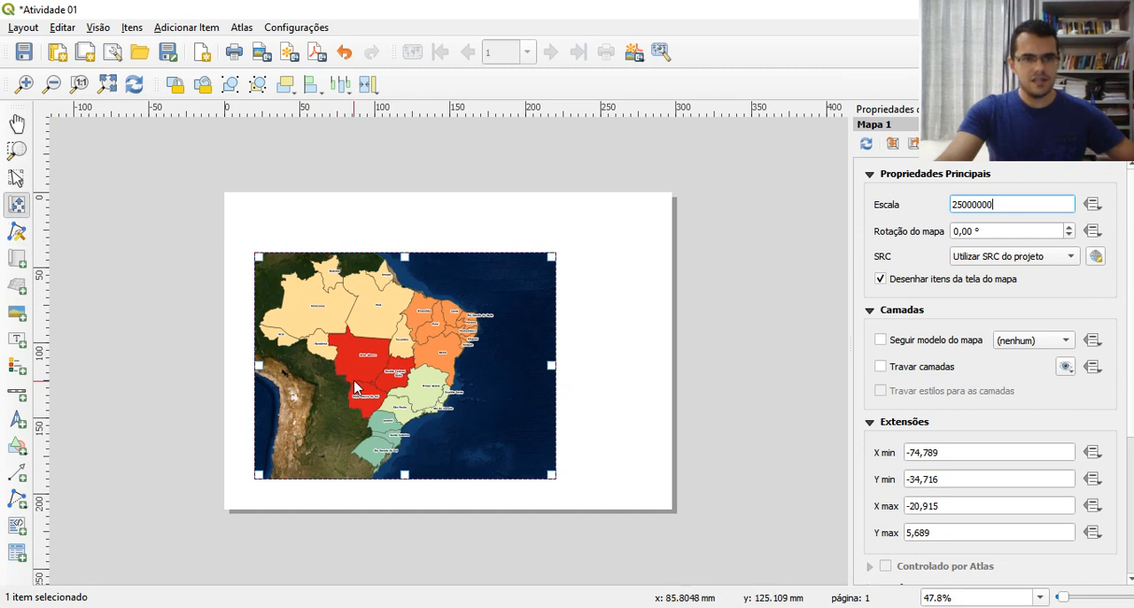
{"action": "left_click_drag", "start_coordinate": [375, 367], "coordinate": [418, 367]}
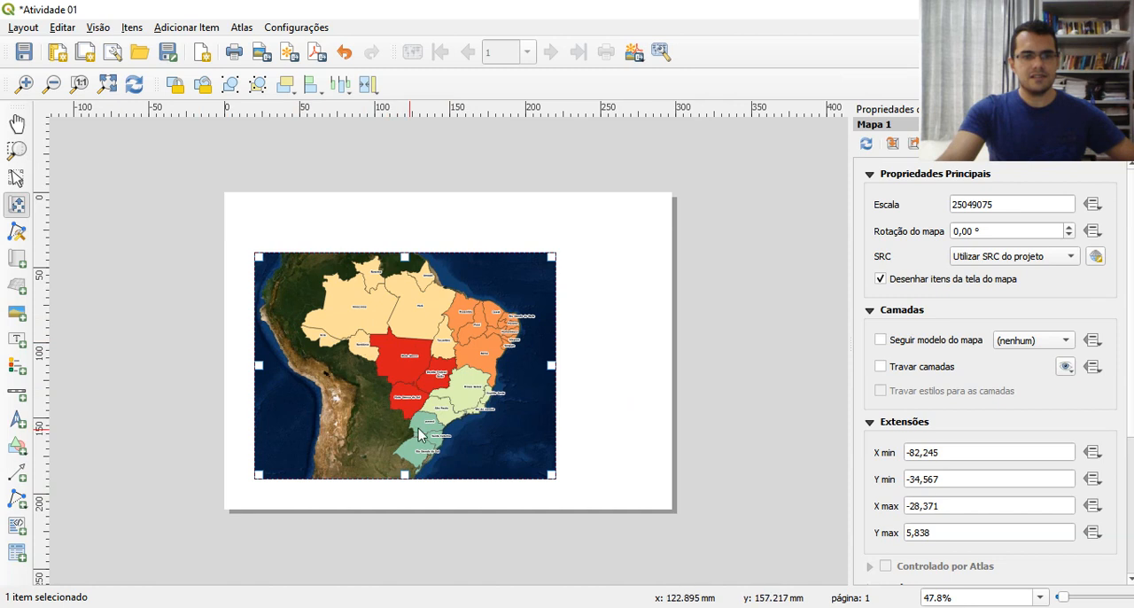
{"action": "left_click_drag", "start_coordinate": [381, 357], "coordinate": [390, 356]}
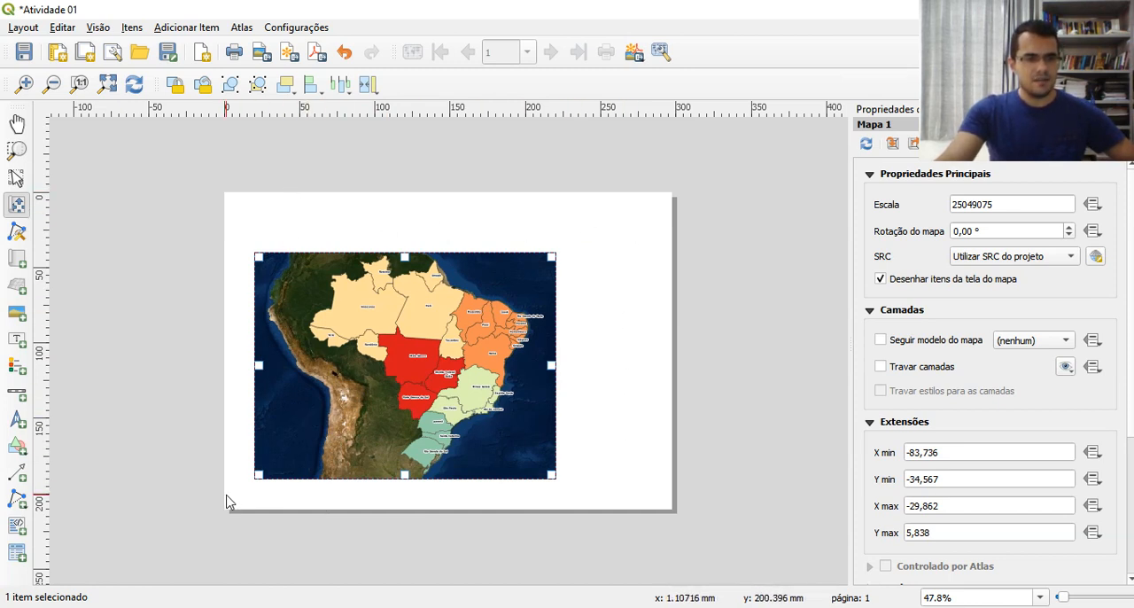
Add a label item to the page at X 10 mm and Y 10 mm, 200 mm wide and 20 mm high
{"action": "left_click", "coordinate": [18, 340]}
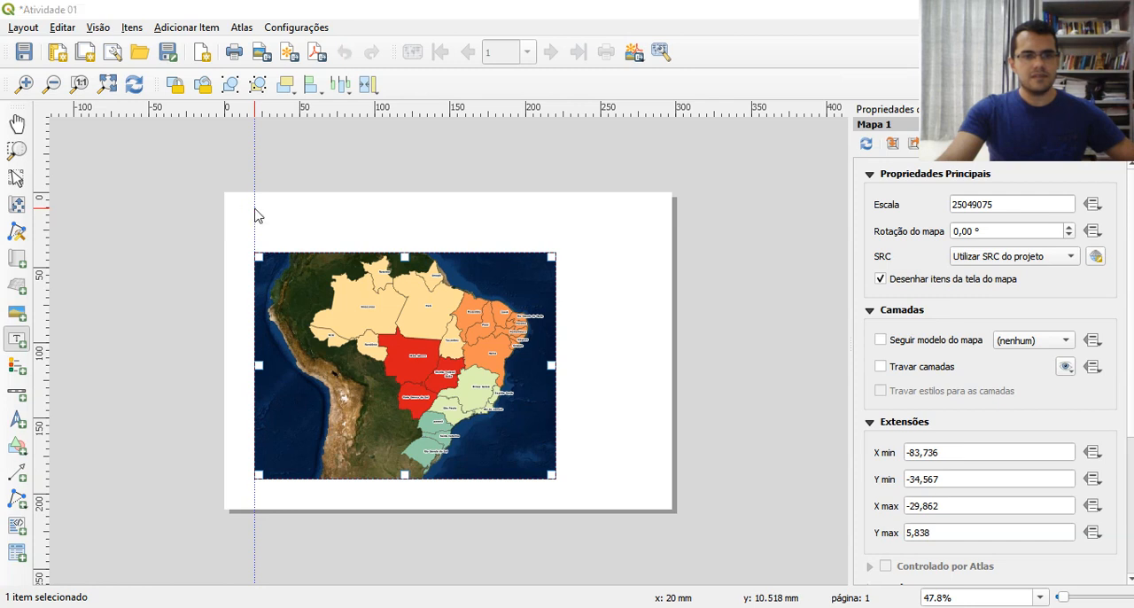
{"action": "left_click", "coordinate": [253, 207]}
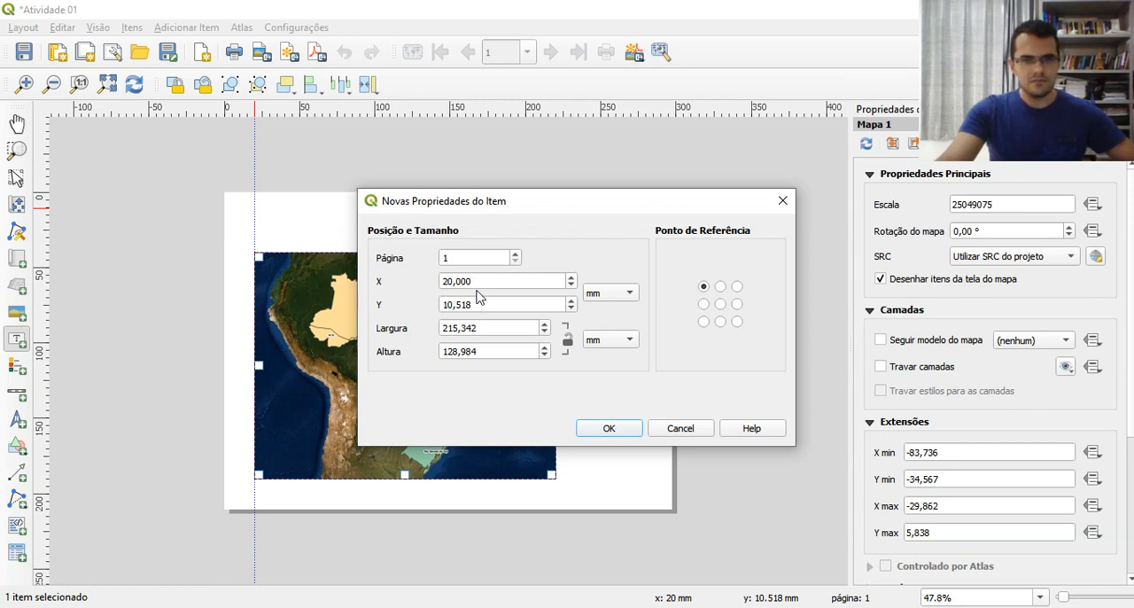
{"action": "left_click_drag", "start_coordinate": [477, 281], "coordinate": [400, 284]}
{"action": "type", "text": "10"}
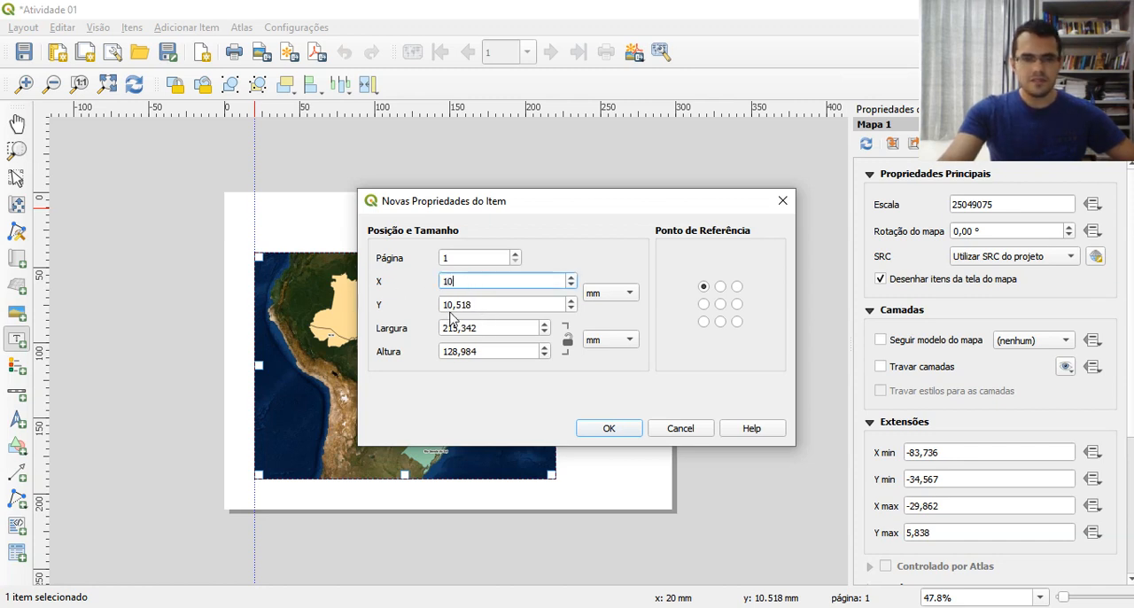
{"action": "left_click_drag", "start_coordinate": [476, 304], "coordinate": [425, 310]}
{"action": "type", "text": "10"}
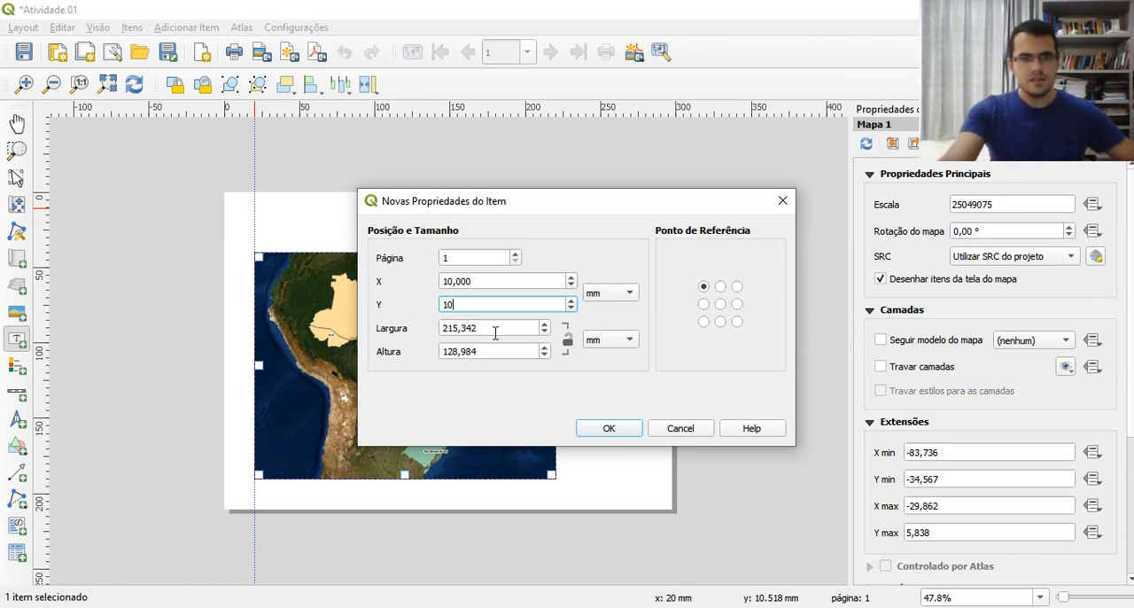
{"action": "left_click_drag", "start_coordinate": [494, 328], "coordinate": [447, 334]}
{"action": "type", "text": "00"}
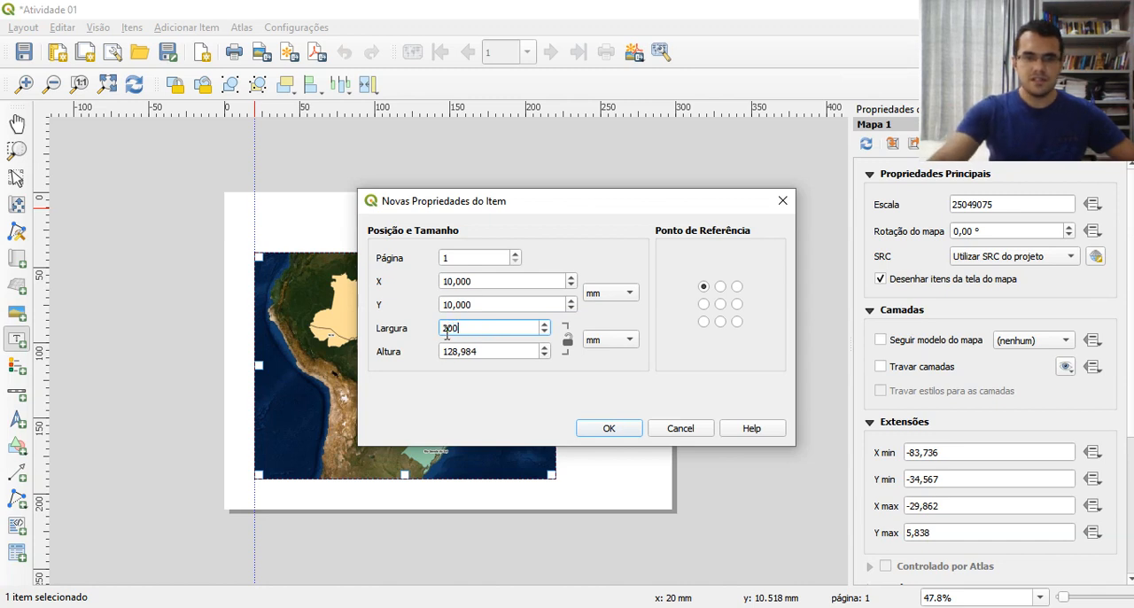
{"action": "left_click_drag", "start_coordinate": [479, 351], "coordinate": [413, 351]}
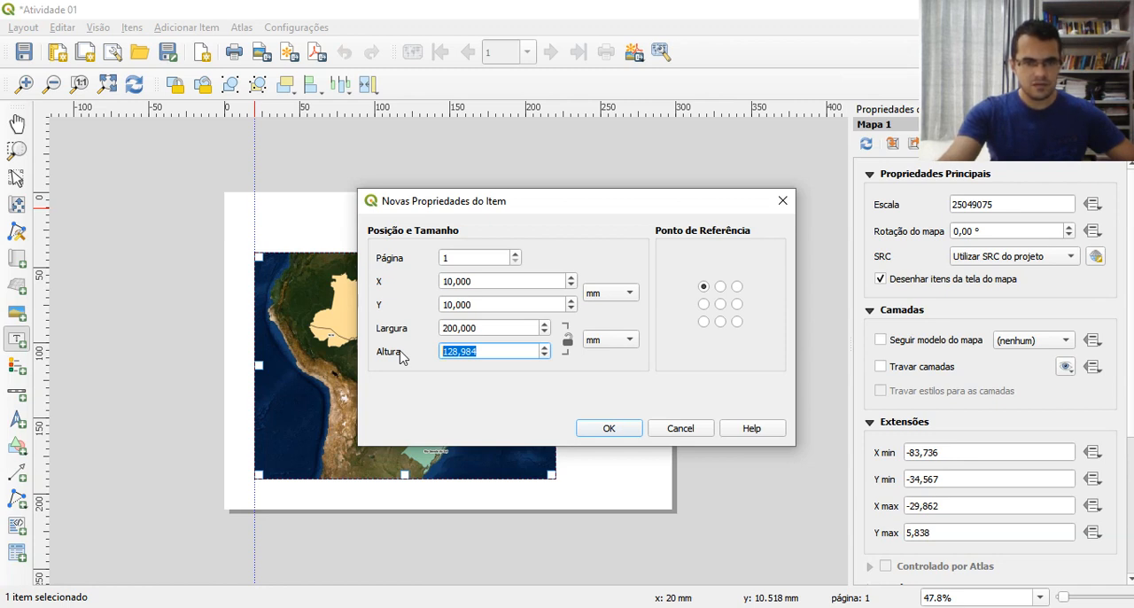
{"action": "type", "text": "20"}
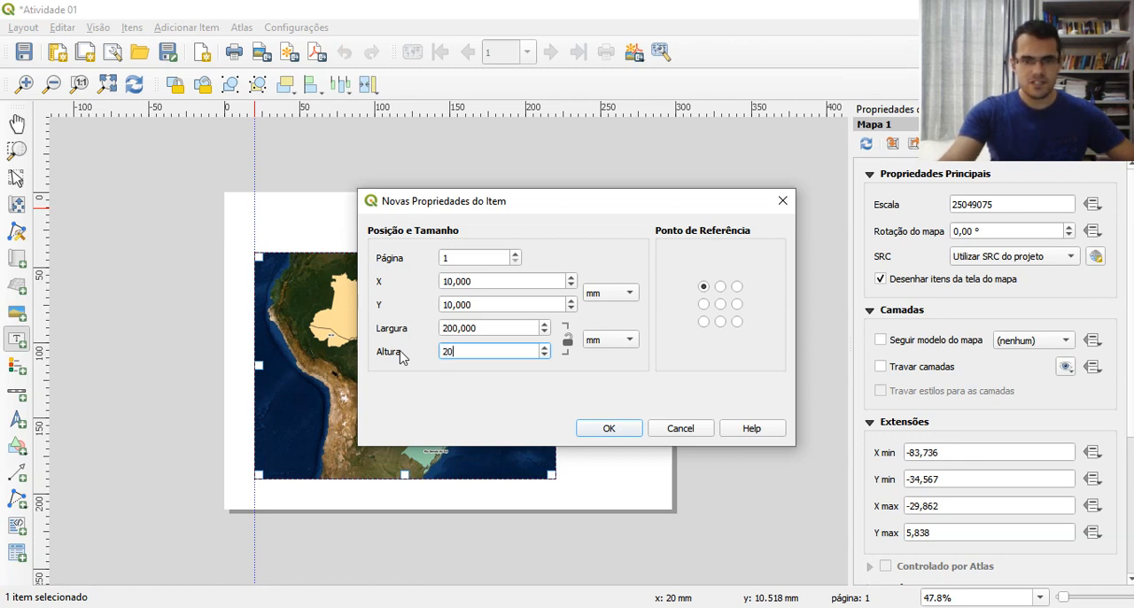
{"action": "left_click", "coordinate": [608, 428]}
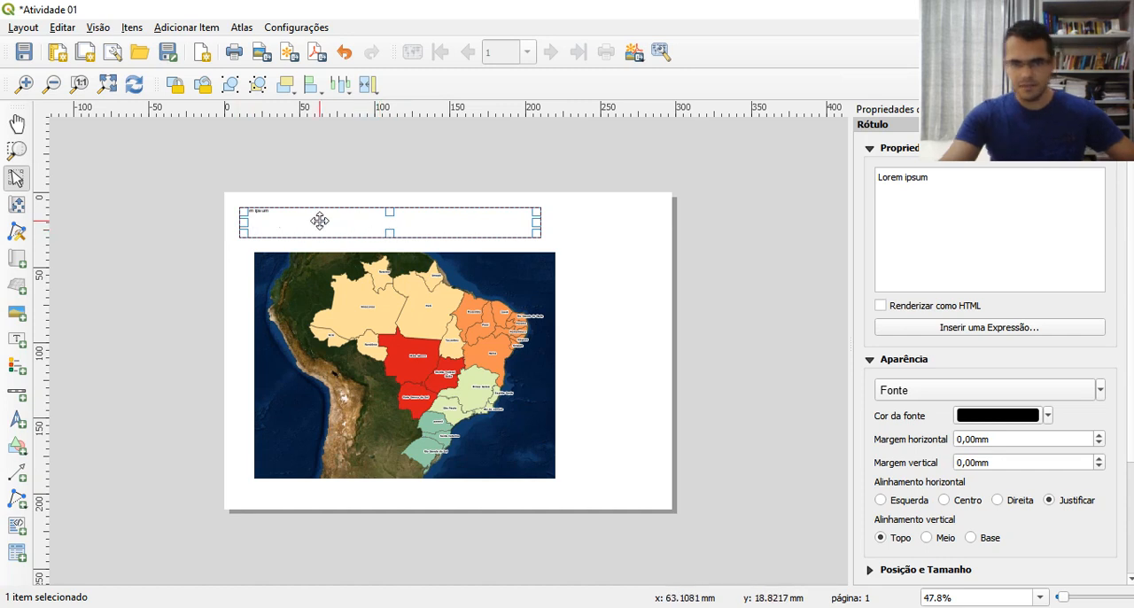
Set the label's X position to 20 mm in its position and size settings
{"action": "scroll", "coordinate": [1121, 352], "scroll_direction": "down", "scroll_amount": 3}
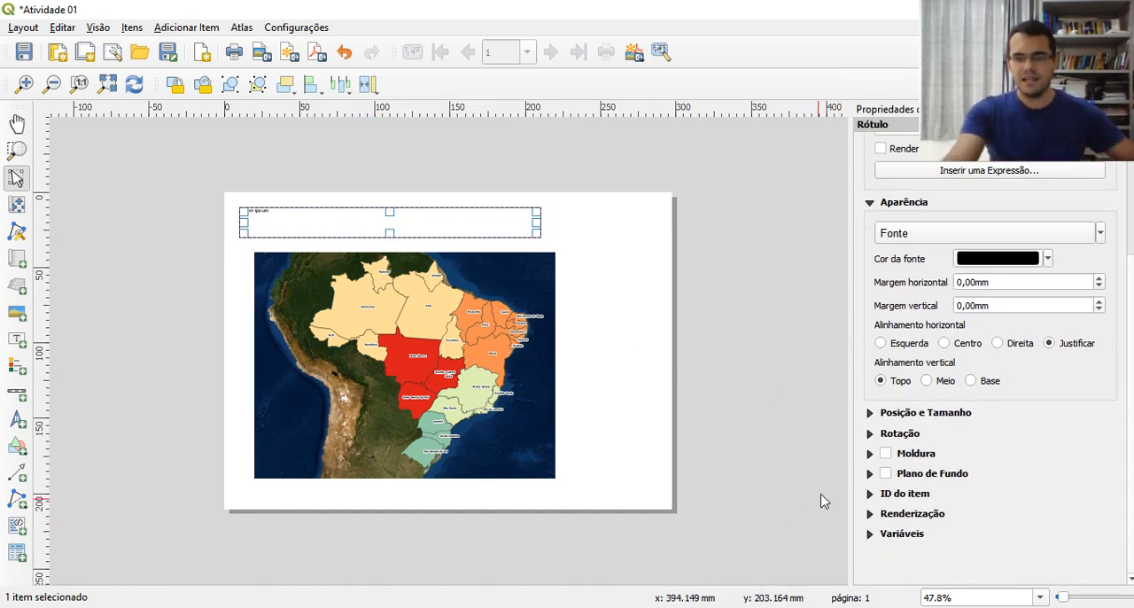
{"action": "left_click", "coordinate": [871, 415]}
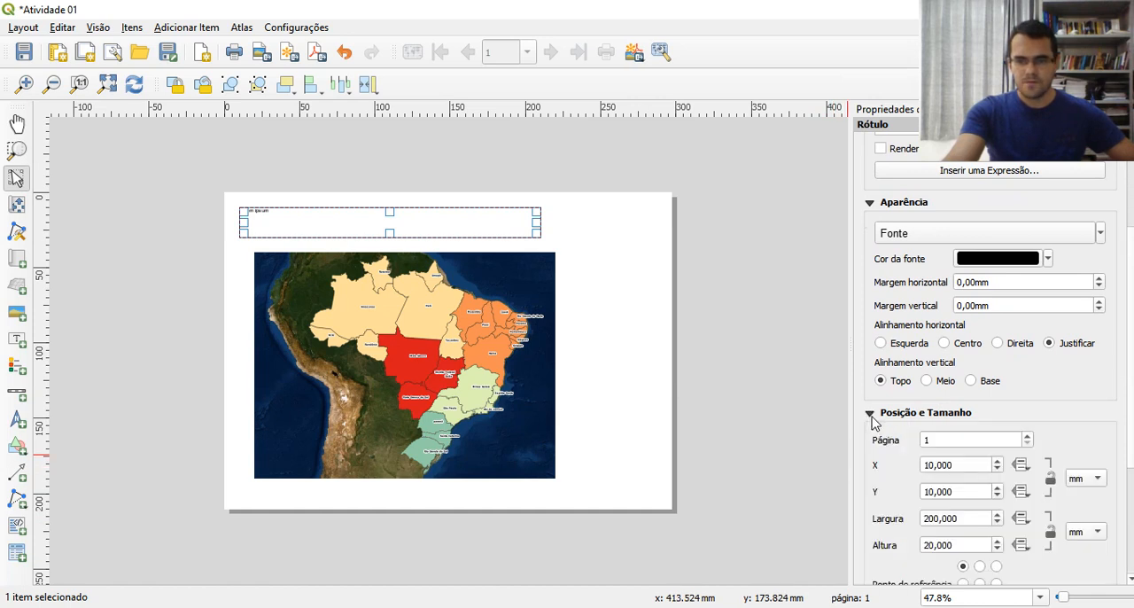
{"action": "left_click", "coordinate": [924, 465]}
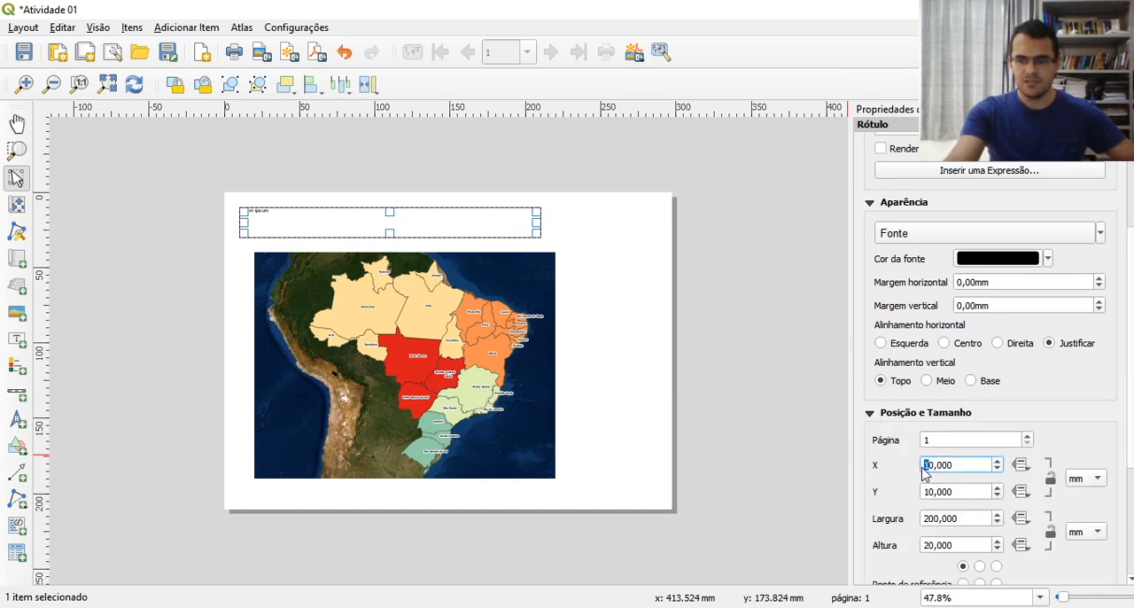
{"action": "type", "text": "2"}
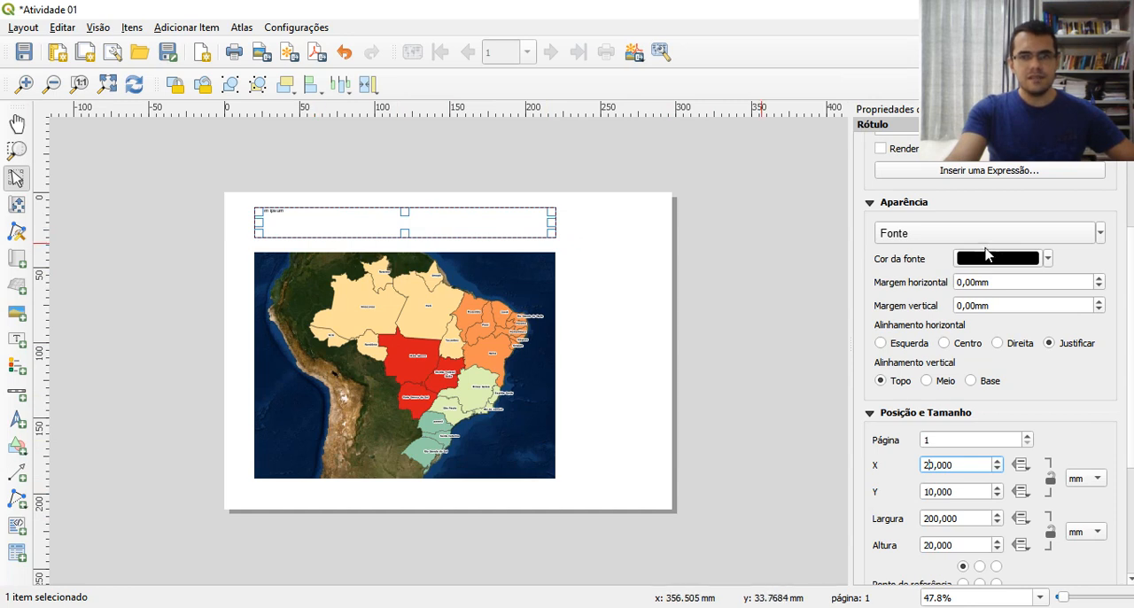
Replace the label's placeholder text with "MAPA DAS REGIÕES BRASILEIRAS"
{"action": "scroll", "coordinate": [986, 254], "scroll_direction": "up", "scroll_amount": 3}
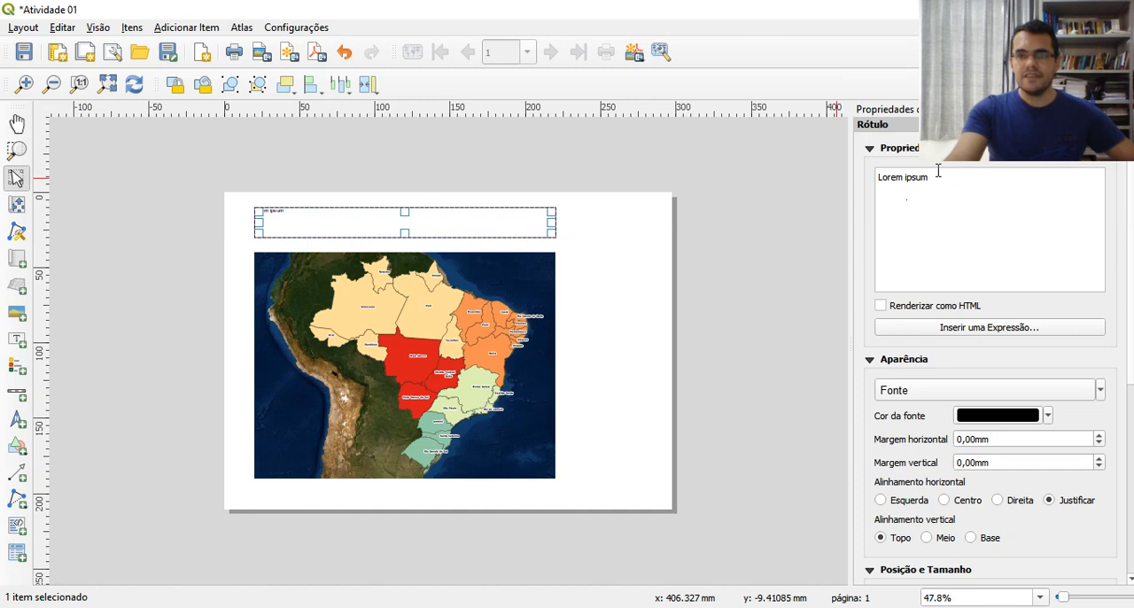
{"action": "left_click_drag", "start_coordinate": [937, 177], "coordinate": [882, 182]}
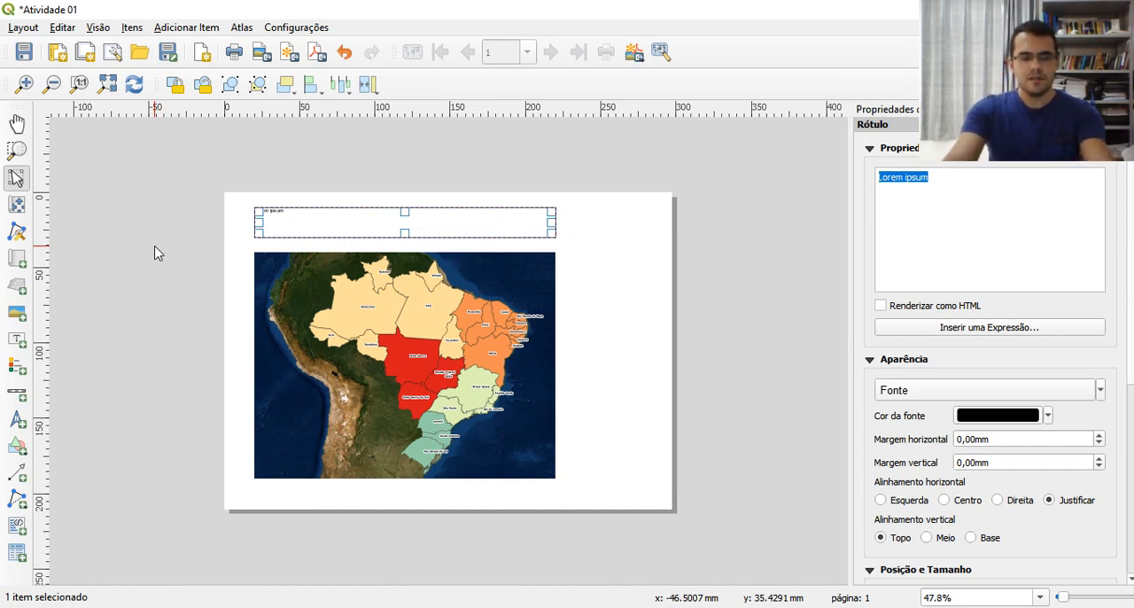
{"action": "type", "text": "MAPA DAS REGIÕES BRASILEIRAS"}
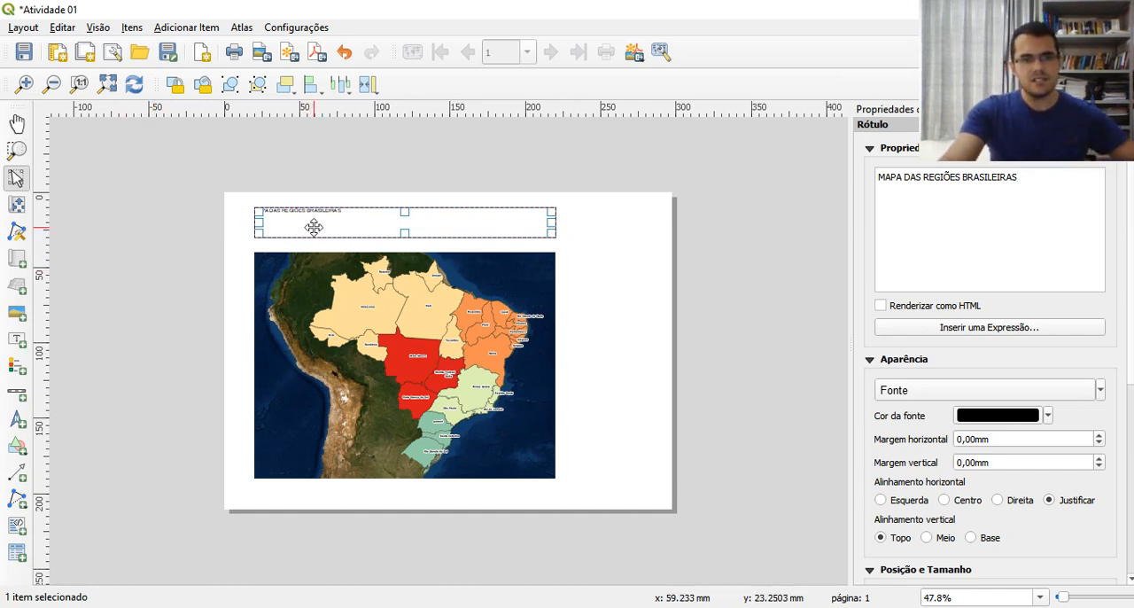
Format the title label's text as bold (Negrito), size 20, with horizontal alignment Centro and vertical alignment Meio
{"action": "left_click", "coordinate": [894, 393]}
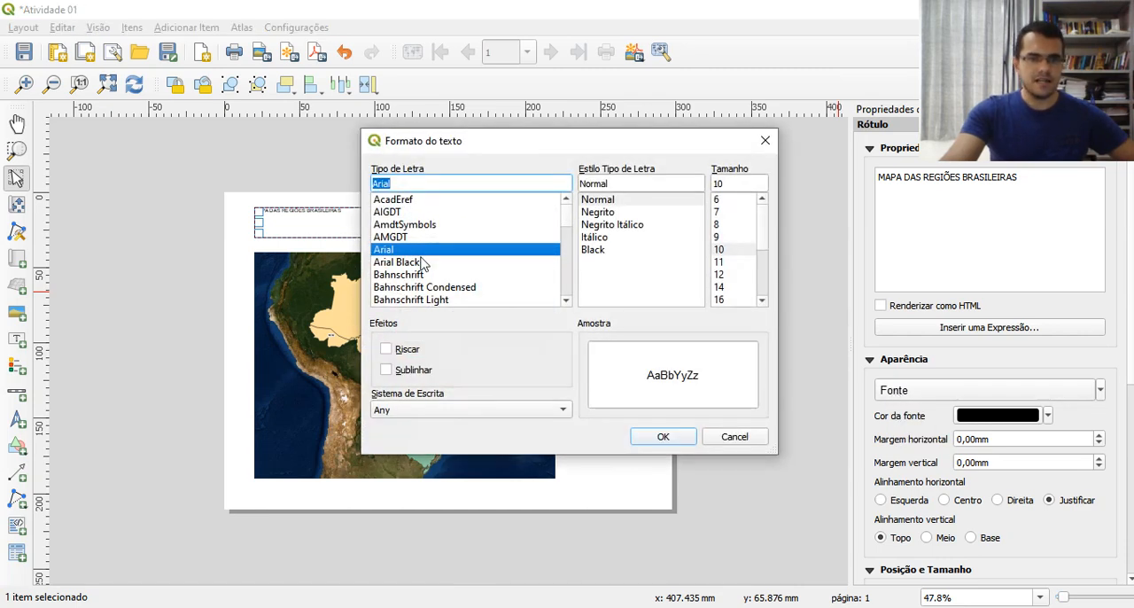
{"action": "left_click", "coordinate": [601, 213]}
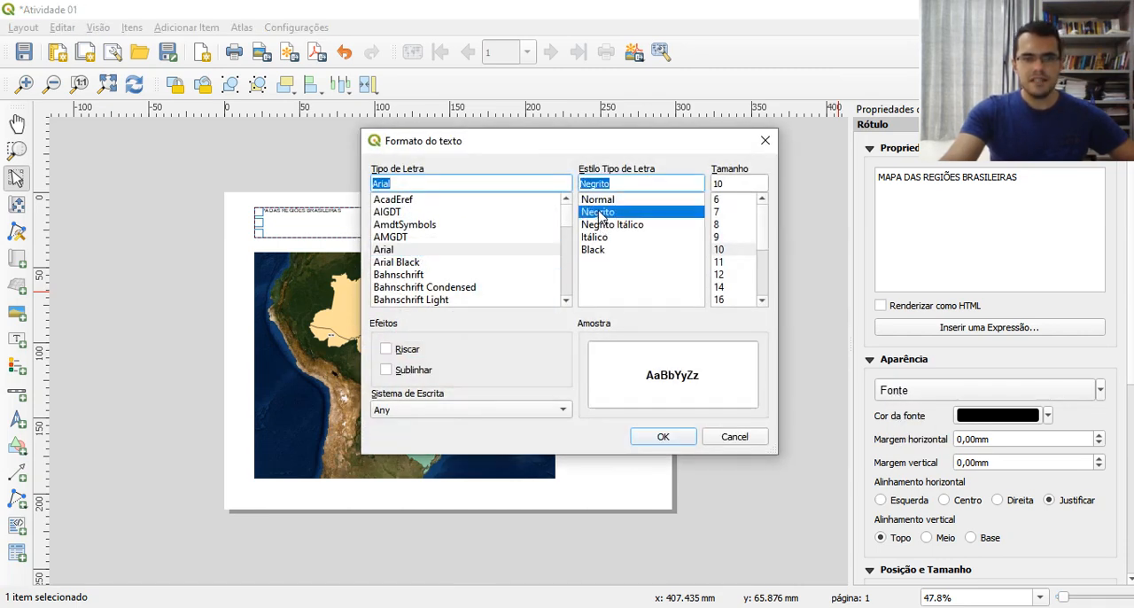
{"action": "double_click", "coordinate": [733, 183]}
{"action": "type", "text": "20"}
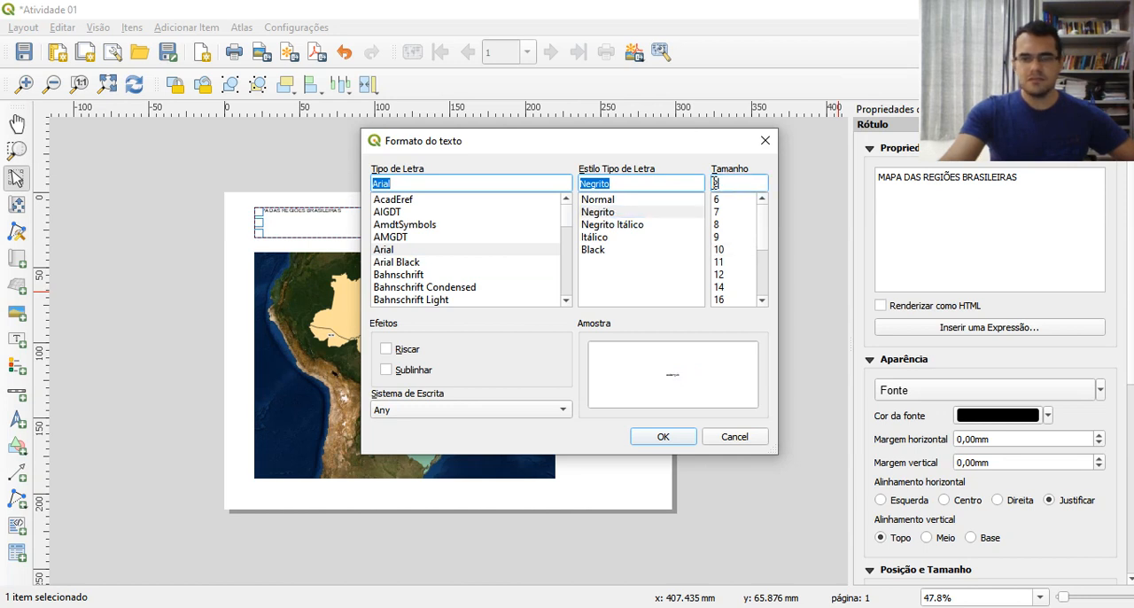
{"action": "left_click", "coordinate": [661, 437]}
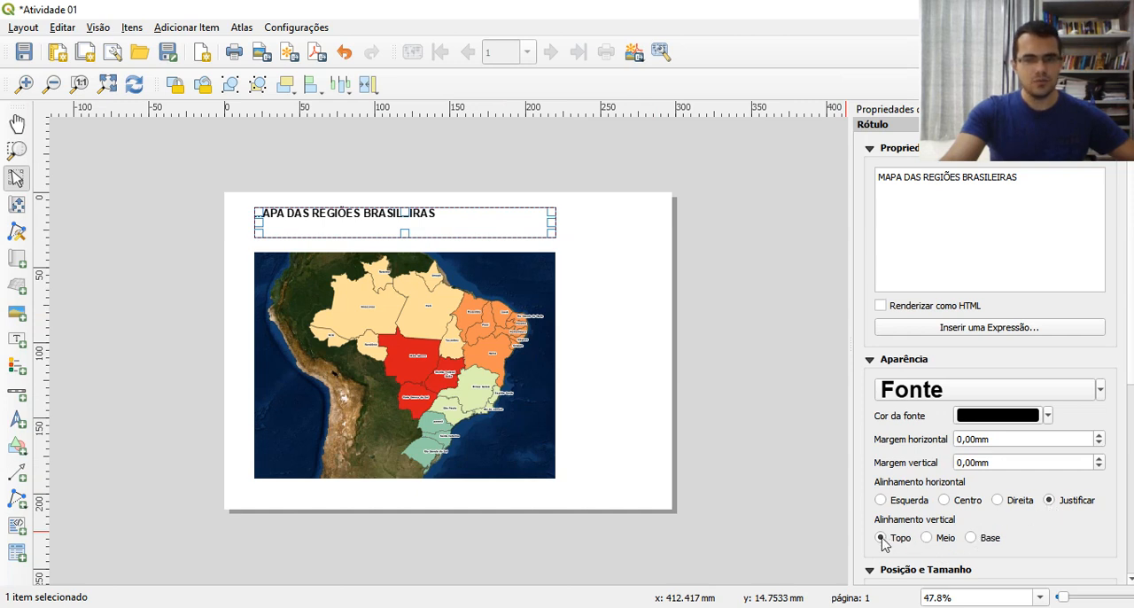
{"action": "left_click", "coordinate": [944, 500]}
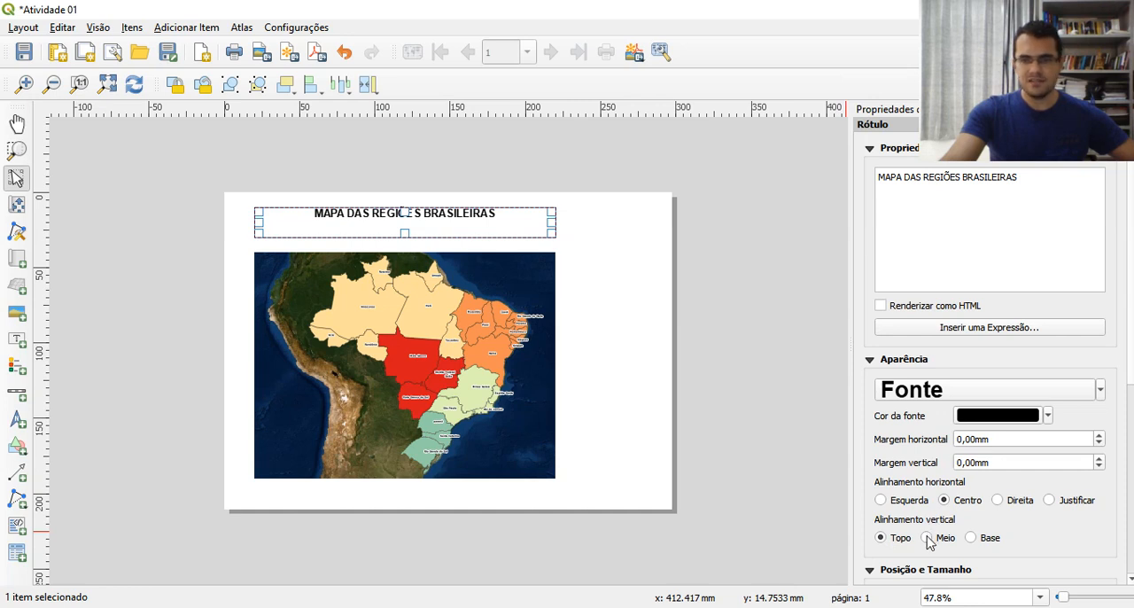
{"action": "left_click", "coordinate": [927, 538]}
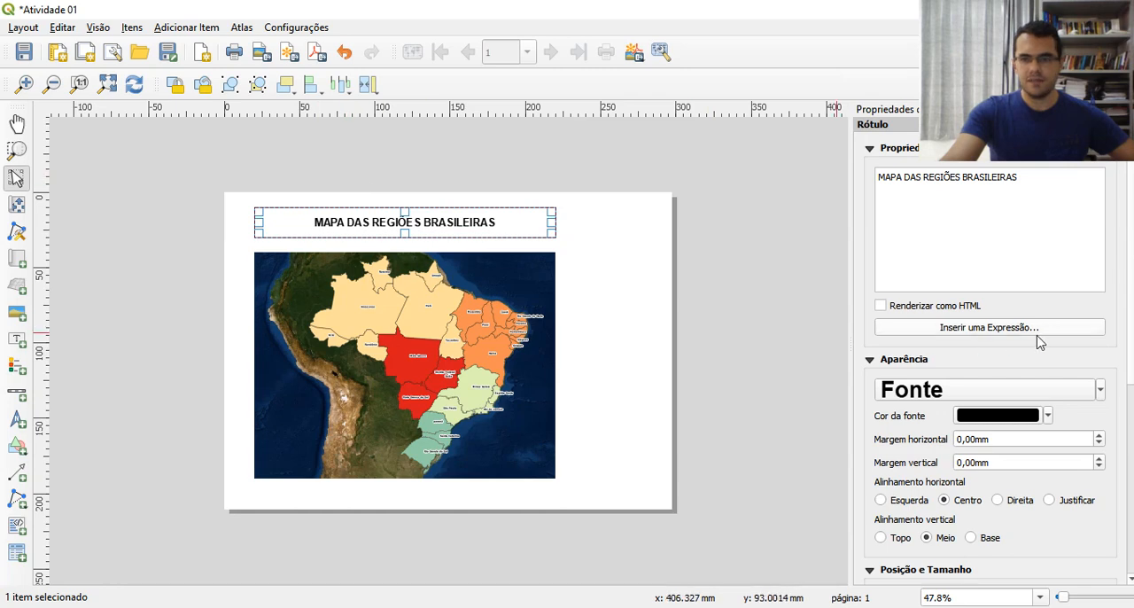
Enable the frame (Moldura) around the title label and set its join style to Arredondado
{"action": "left_click_drag", "start_coordinate": [1132, 328], "coordinate": [1131, 543]}
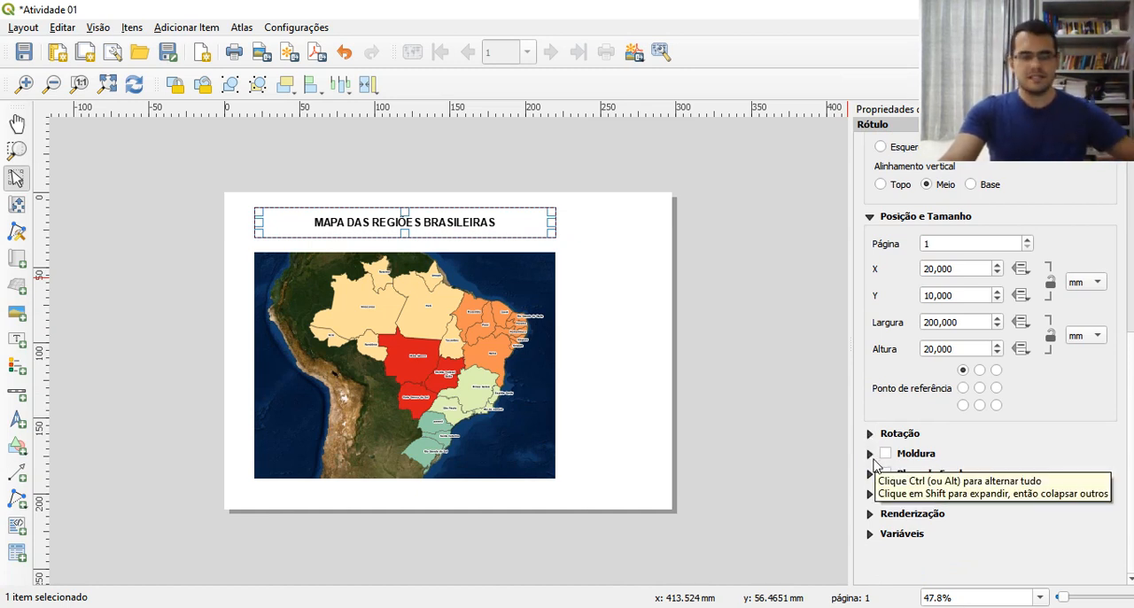
{"action": "left_click", "coordinate": [885, 454]}
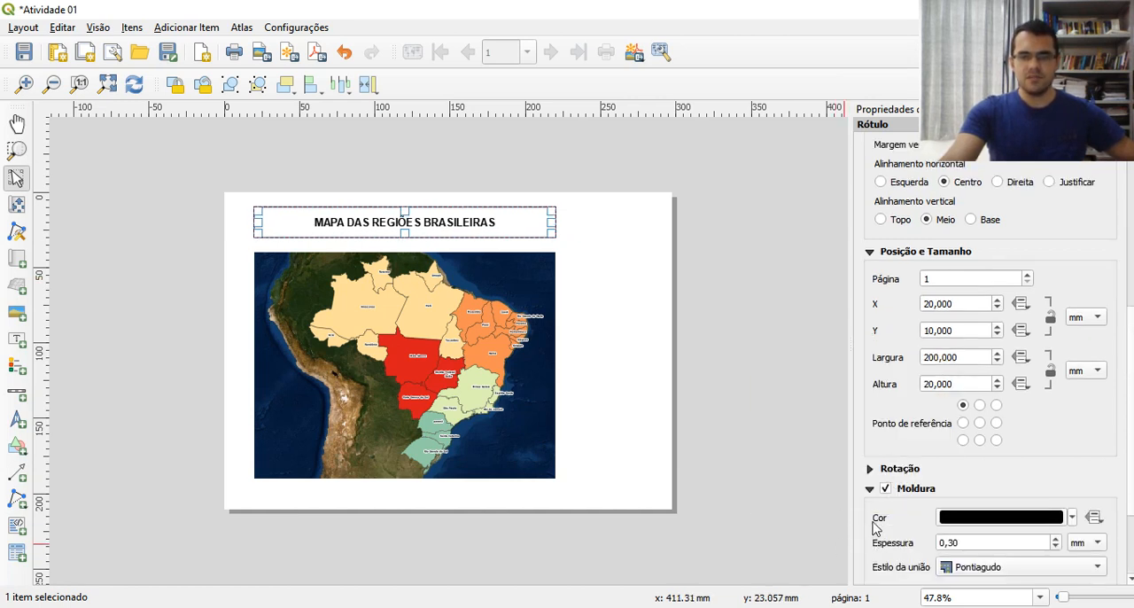
{"action": "left_click", "coordinate": [885, 489]}
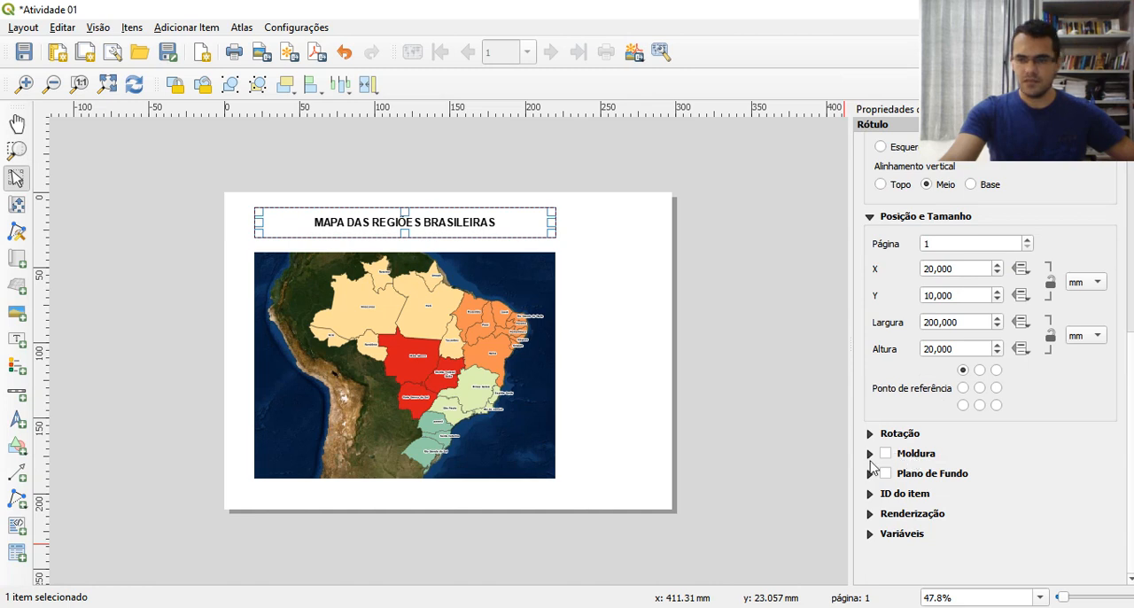
{"action": "left_click", "coordinate": [869, 453]}
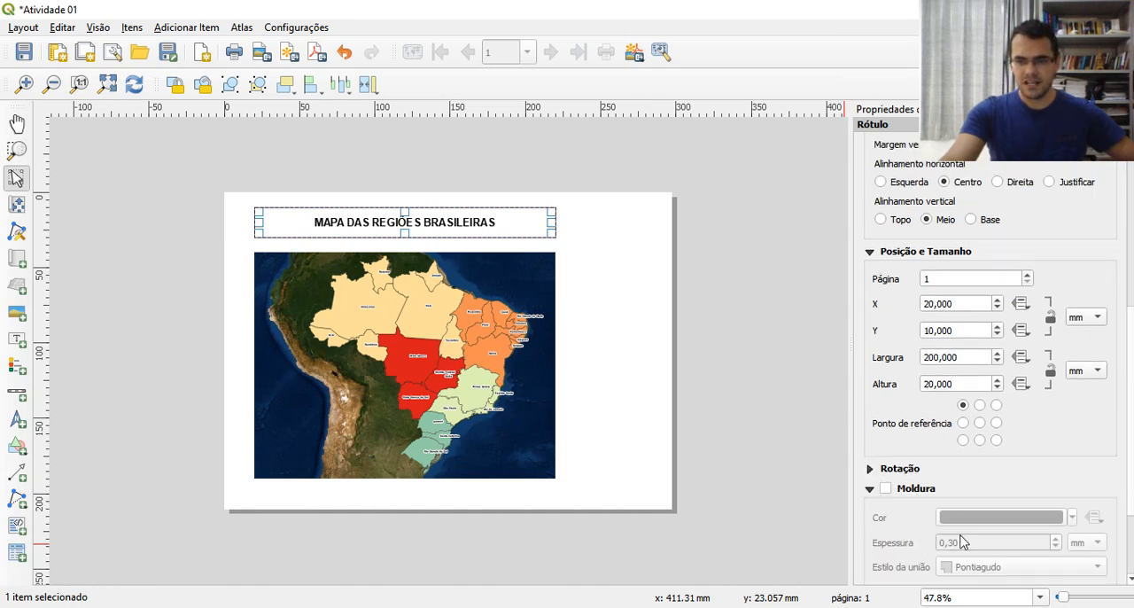
{"action": "scroll", "coordinate": [960, 543], "scroll_direction": "down", "scroll_amount": 1}
{"action": "scroll", "coordinate": [962, 543], "scroll_direction": "down", "scroll_amount": 1}
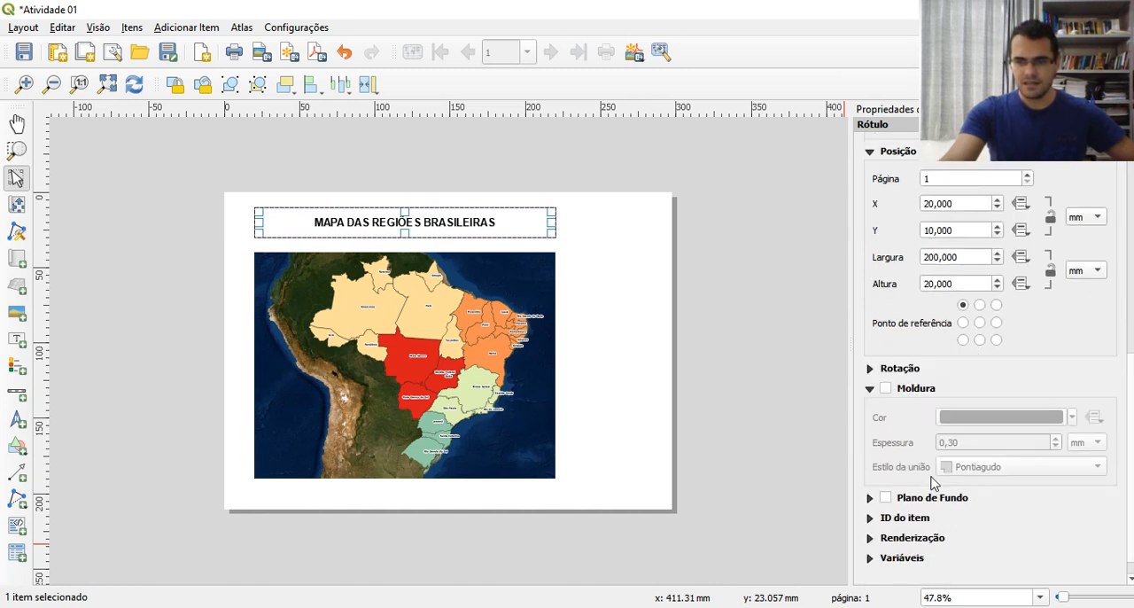
{"action": "left_click", "coordinate": [885, 388]}
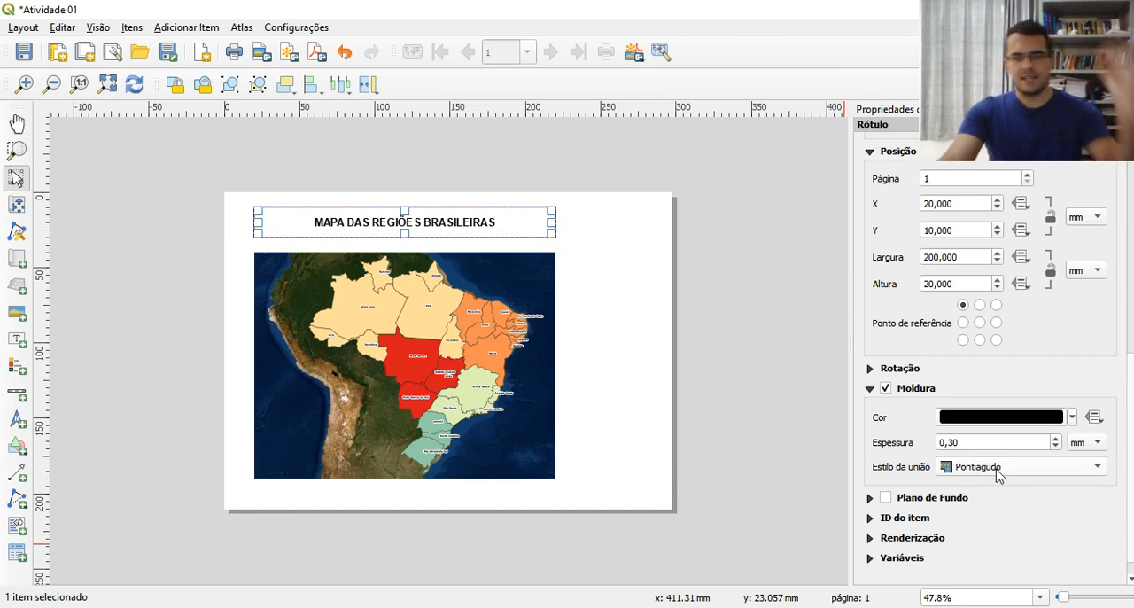
{"action": "left_click", "coordinate": [999, 470]}
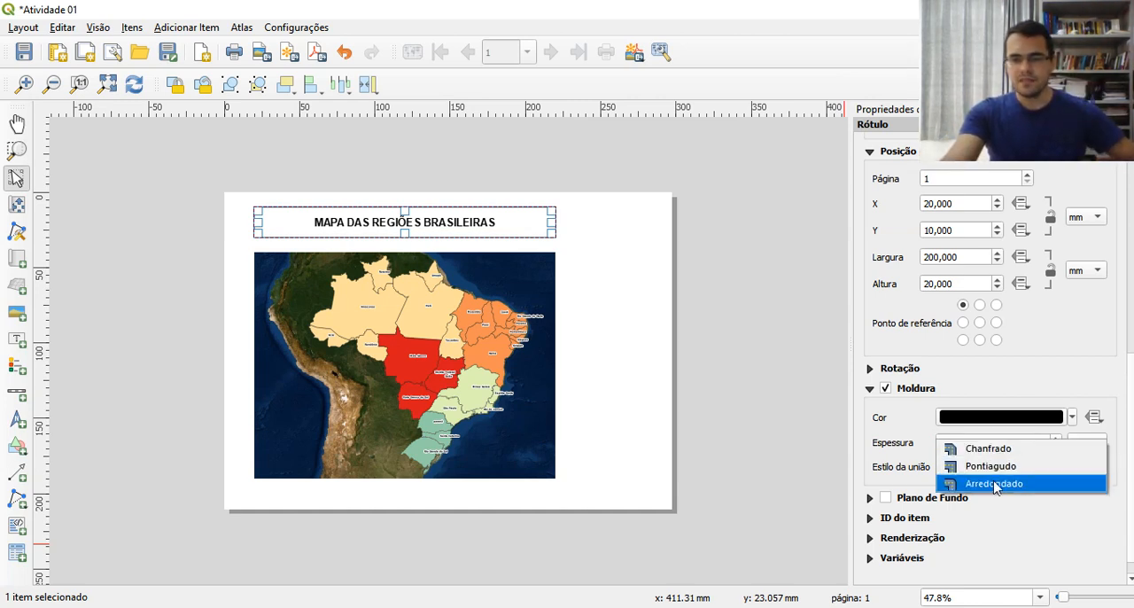
{"action": "left_click", "coordinate": [997, 483]}
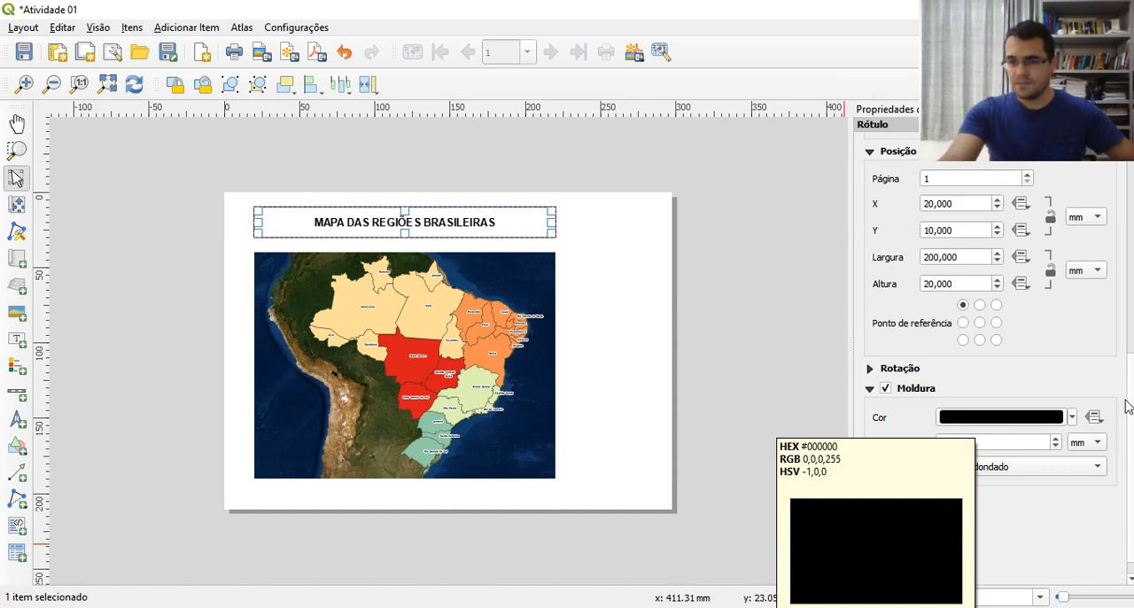
Enable the title label's background (Plano de Fundo) and colour it light grey, #c5c5c5
{"action": "left_click_drag", "start_coordinate": [1132, 405], "coordinate": [1133, 417]}
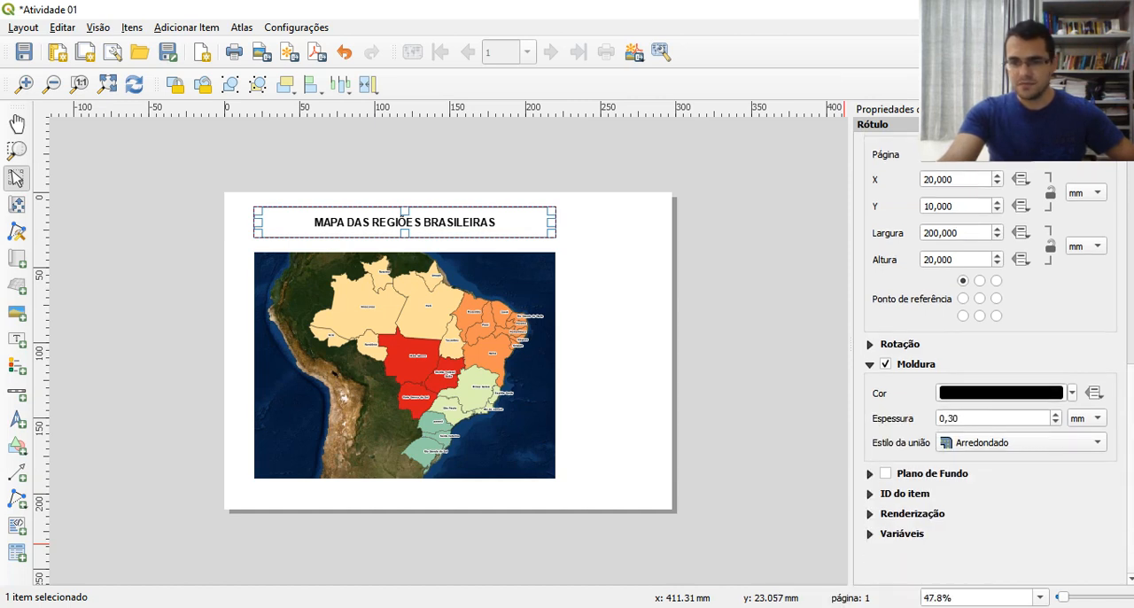
{"action": "left_click", "coordinate": [870, 474]}
{"action": "left_click", "coordinate": [886, 475]}
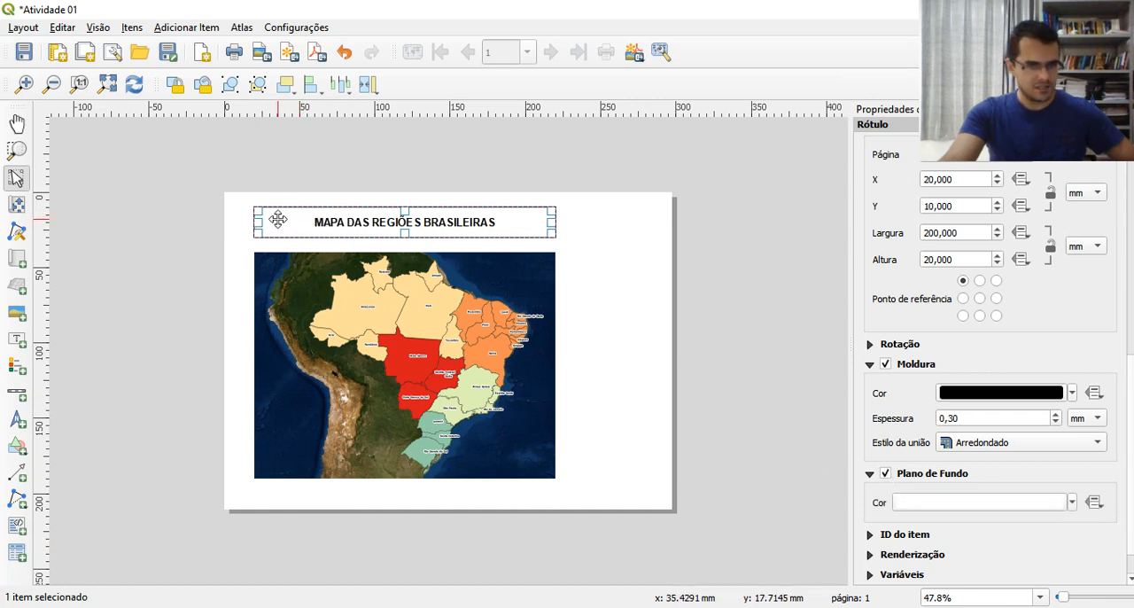
{"action": "left_click", "coordinate": [940, 503]}
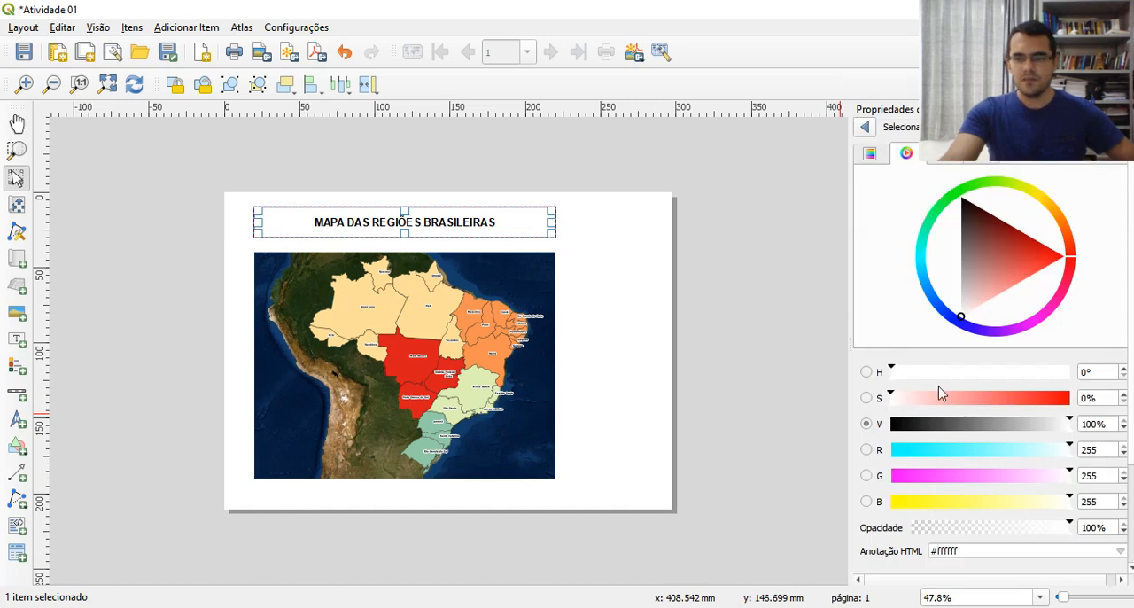
{"action": "left_click", "coordinate": [961, 284]}
{"action": "left_click_drag", "start_coordinate": [961, 285], "coordinate": [963, 294]}
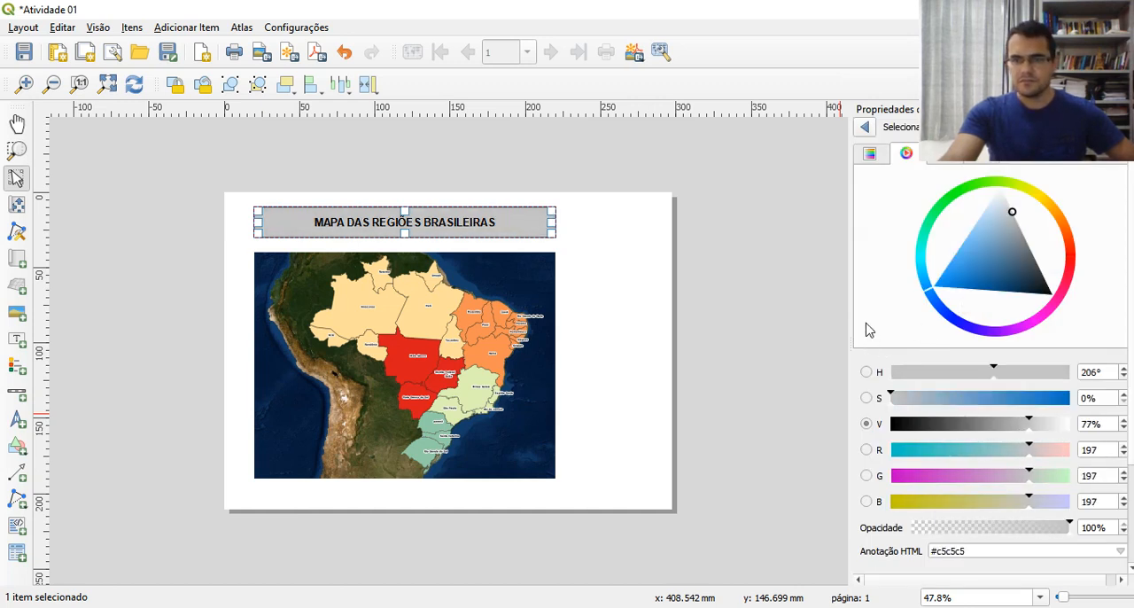
{"action": "left_click", "coordinate": [866, 129]}
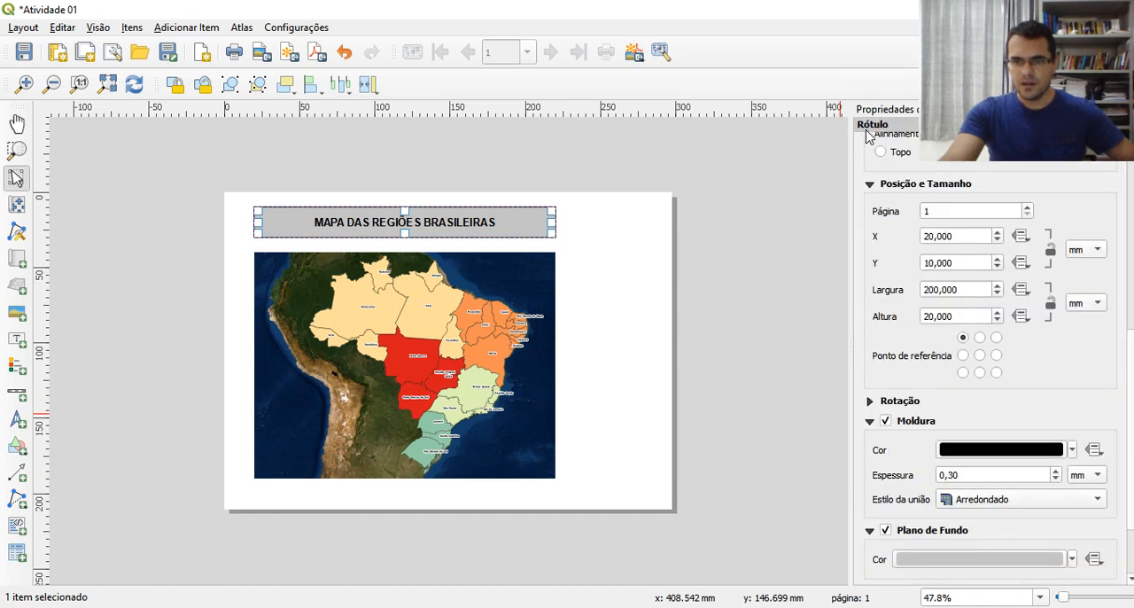
{"action": "scroll", "coordinate": [1129, 432], "scroll_direction": "down", "scroll_amount": 2}
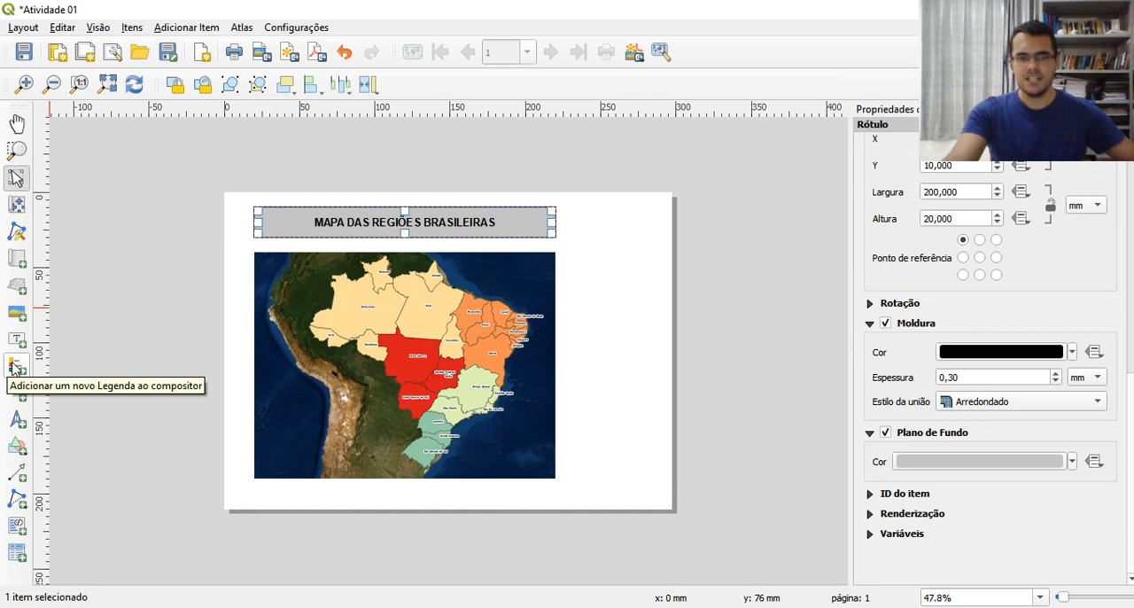
Add a legend to the layout beside the map, positioned at X 230 mm and Y 40 mm
{"action": "left_click", "coordinate": [593, 280]}
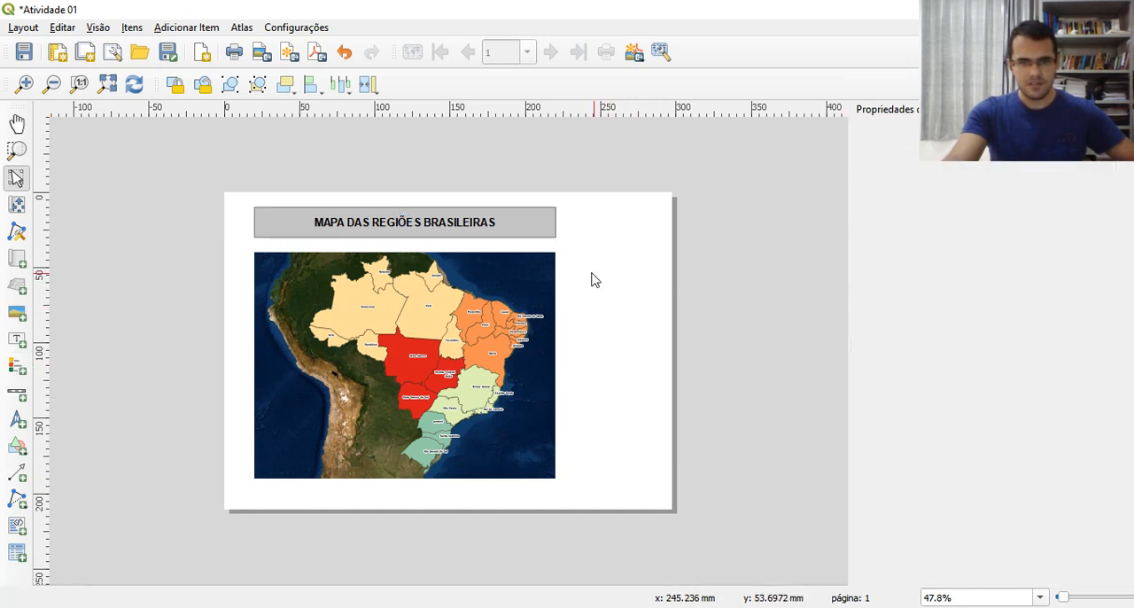
{"action": "left_click", "coordinate": [15, 370]}
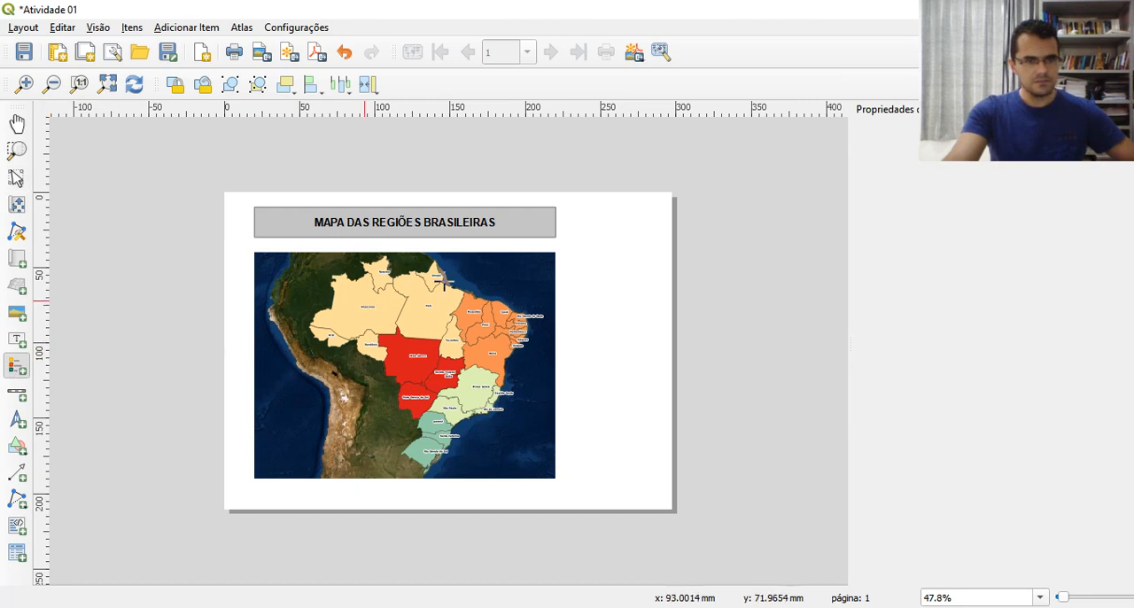
{"action": "left_click", "coordinate": [569, 251]}
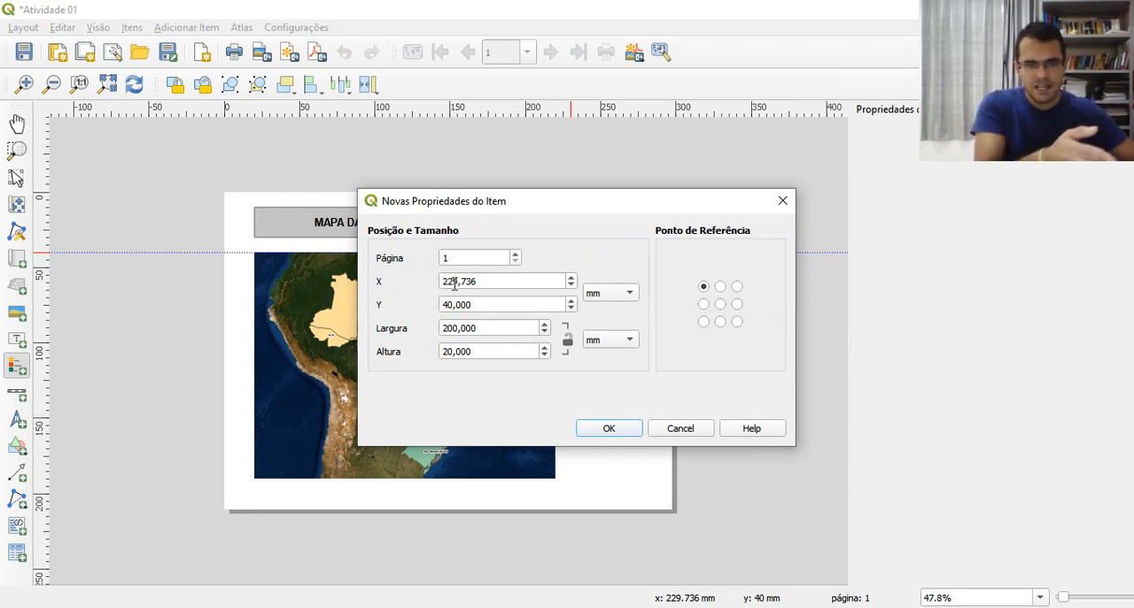
{"action": "left_click_drag", "start_coordinate": [450, 285], "coordinate": [452, 284]}
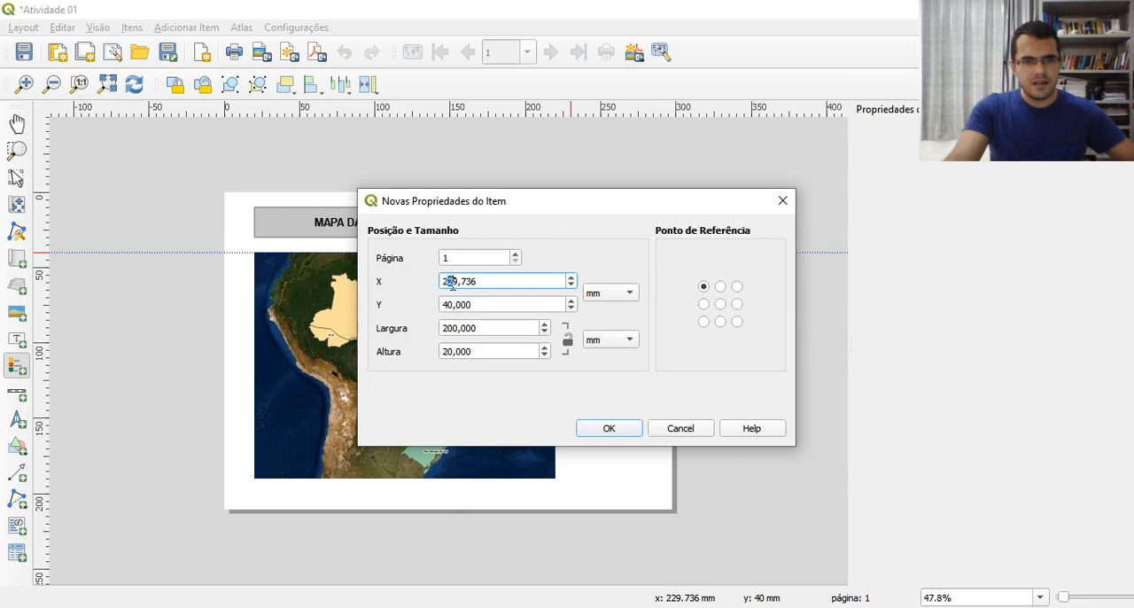
{"action": "type", "text": "30"}
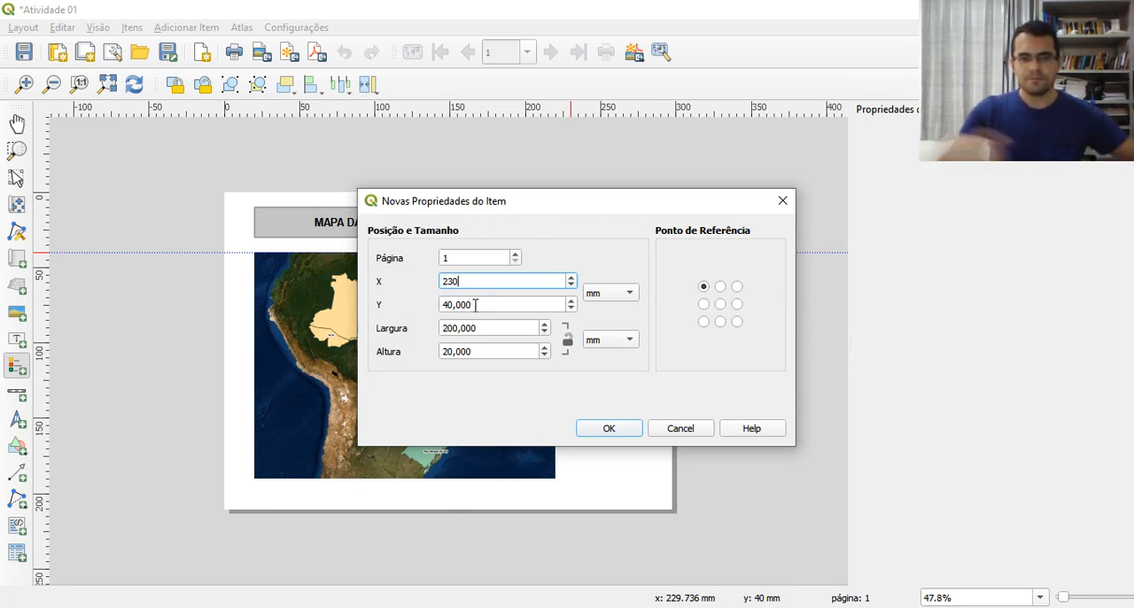
{"action": "left_click", "coordinate": [609, 429]}
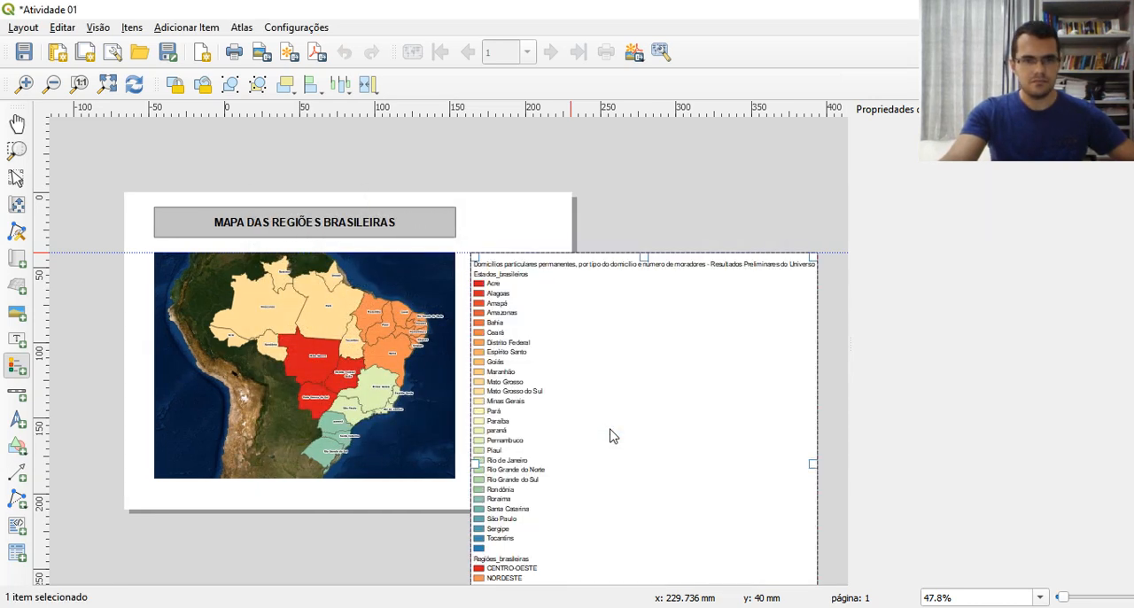
{"action": "key", "text": "v"}
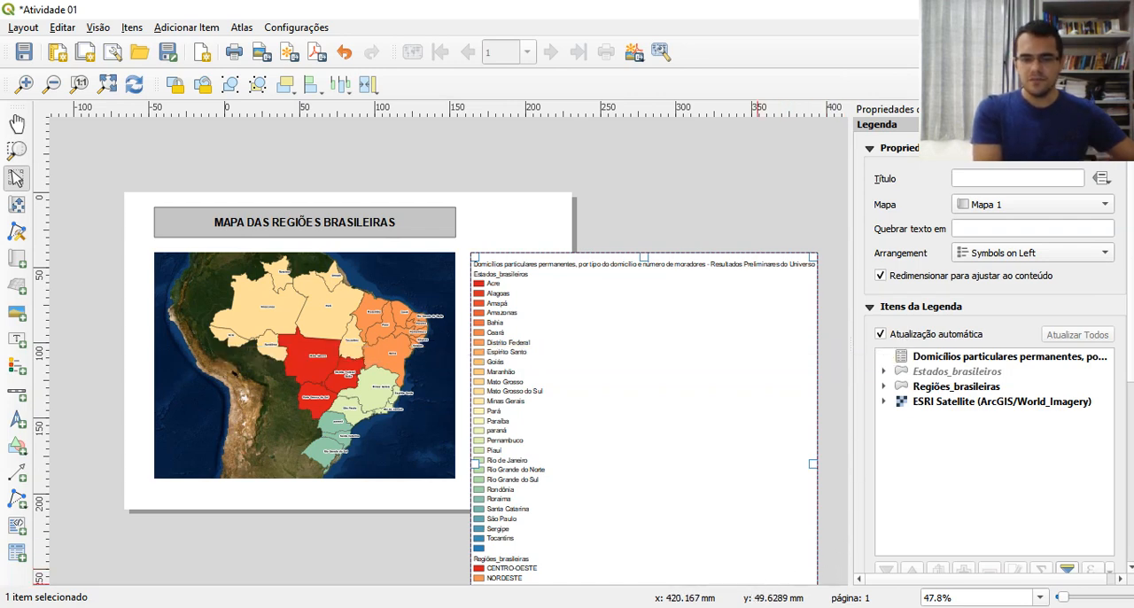
Examine the class lists of the Regiões_brasileiras and Estados_brasileiros layers in the main QGIS project, then return to the layout
{"action": "left_click", "coordinate": [757, 606]}
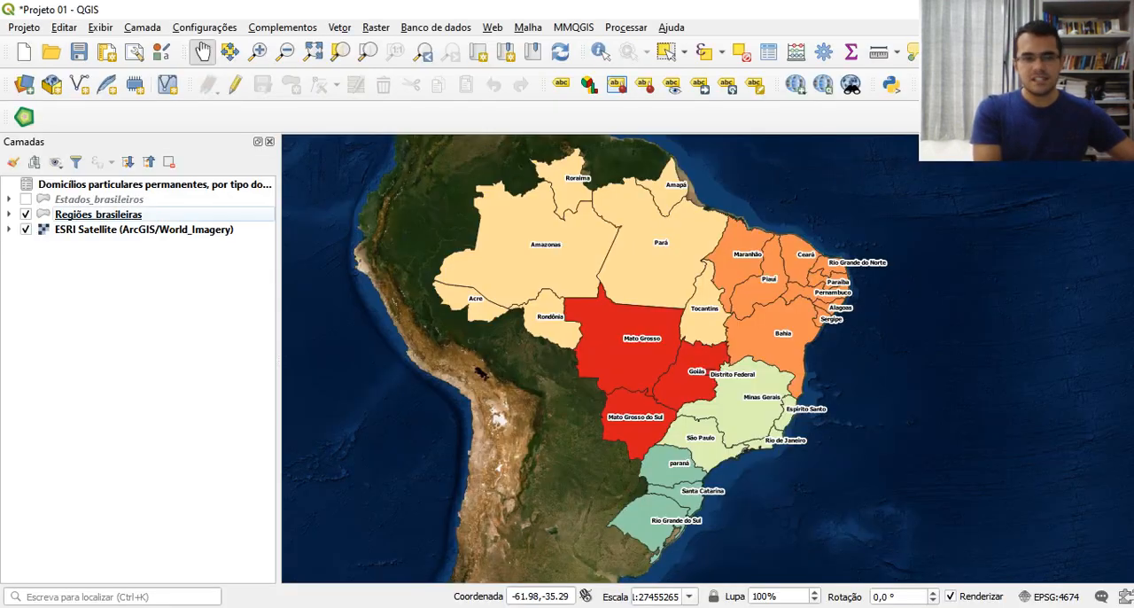
{"action": "left_click", "coordinate": [9, 216]}
{"action": "left_click", "coordinate": [9, 200]}
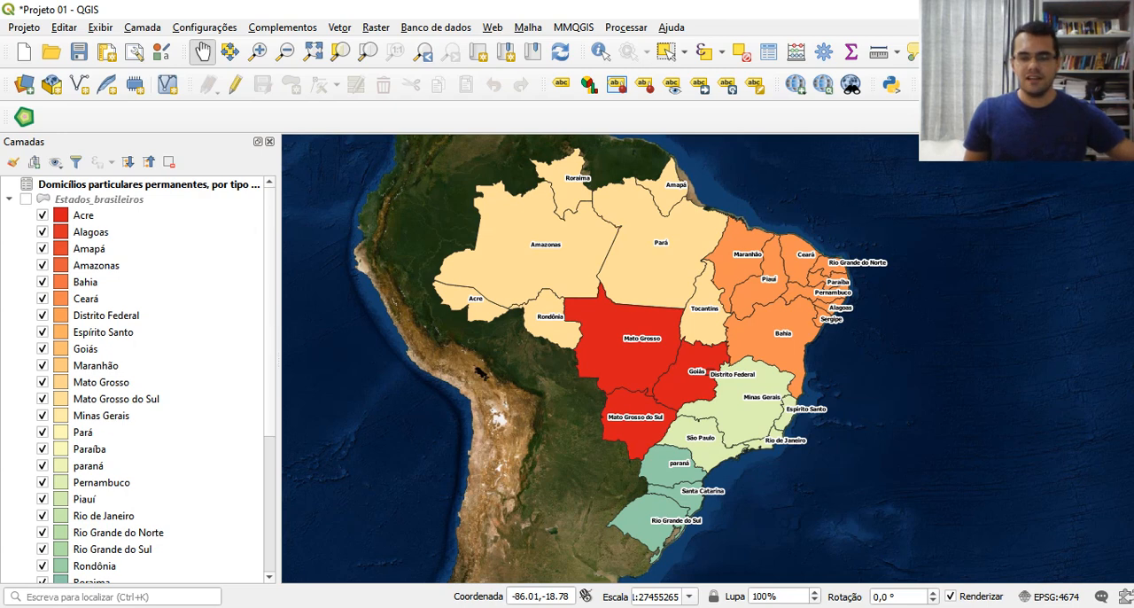
{"action": "key", "text": "alt+Tab"}
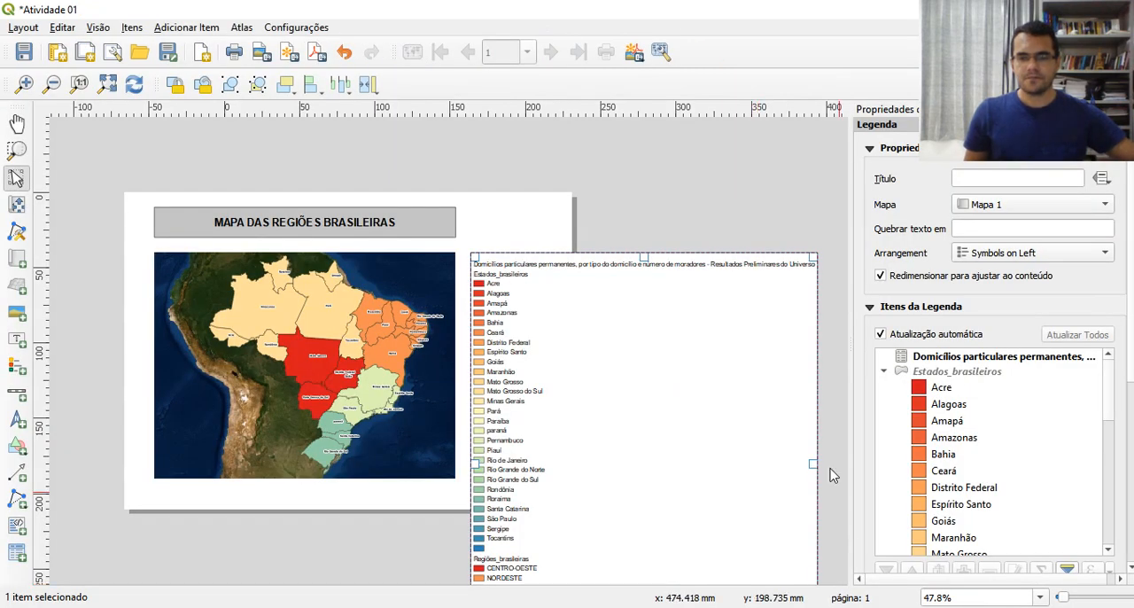
Turn off the legend's automatic update (Atualização automática) and remove the "Domicílios particulares permanentes" table entry from its items
{"action": "left_click", "coordinate": [881, 335]}
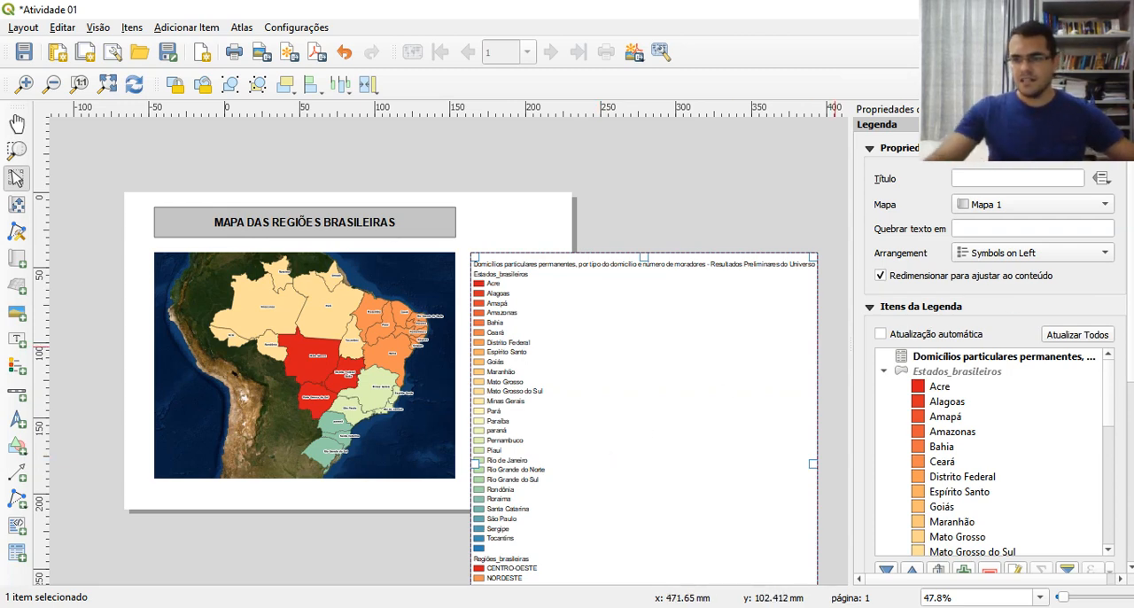
{"action": "scroll", "coordinate": [992, 355], "scroll_direction": "down", "scroll_amount": 3}
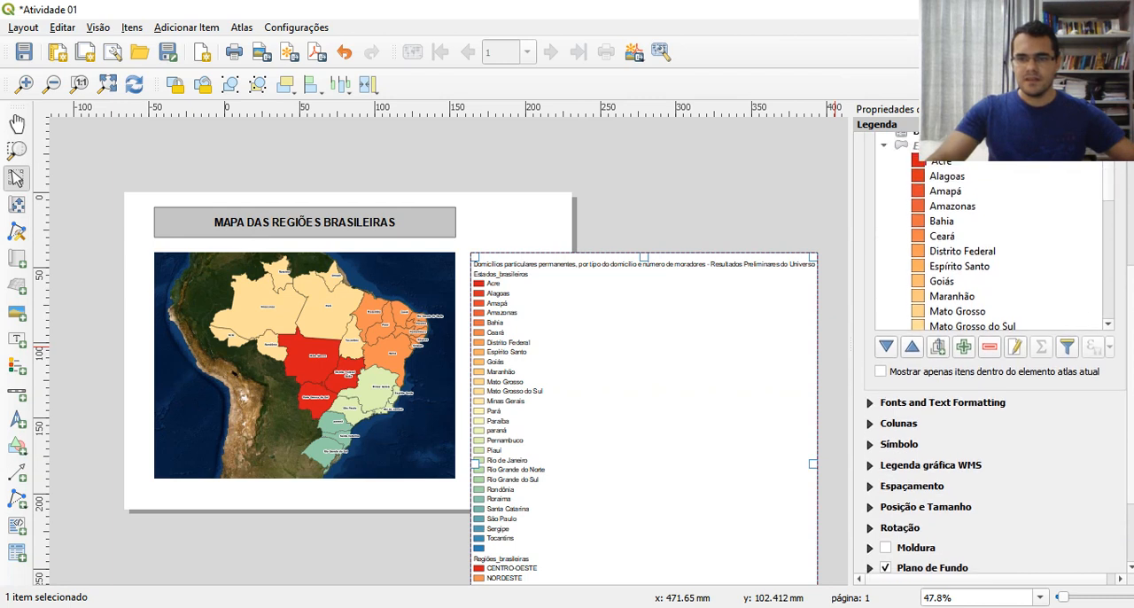
{"action": "left_click", "coordinate": [957, 219]}
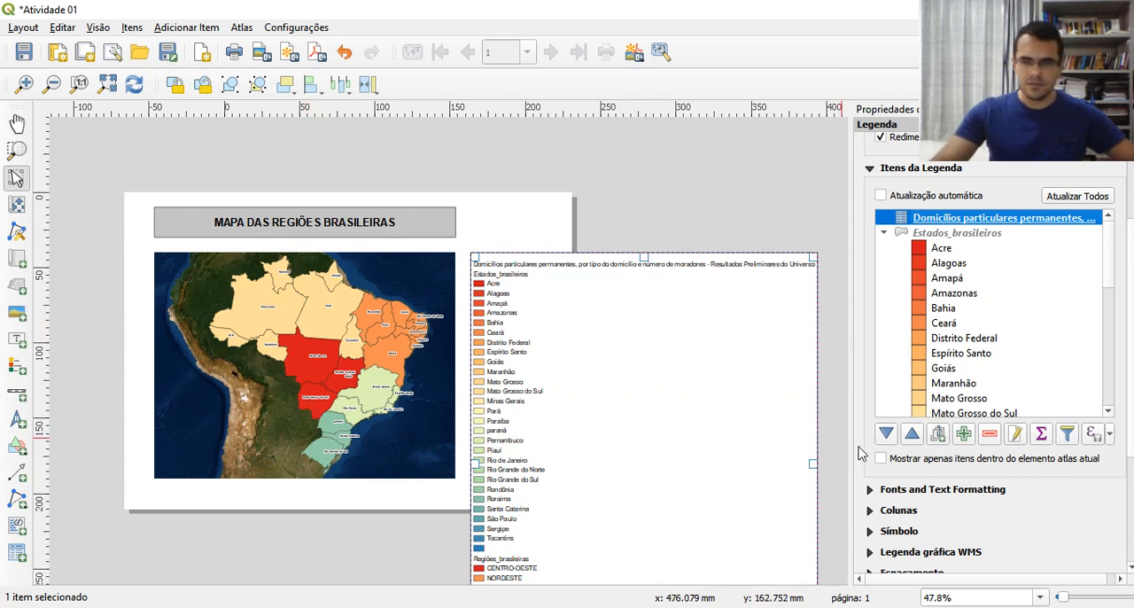
{"action": "left_click", "coordinate": [990, 434]}
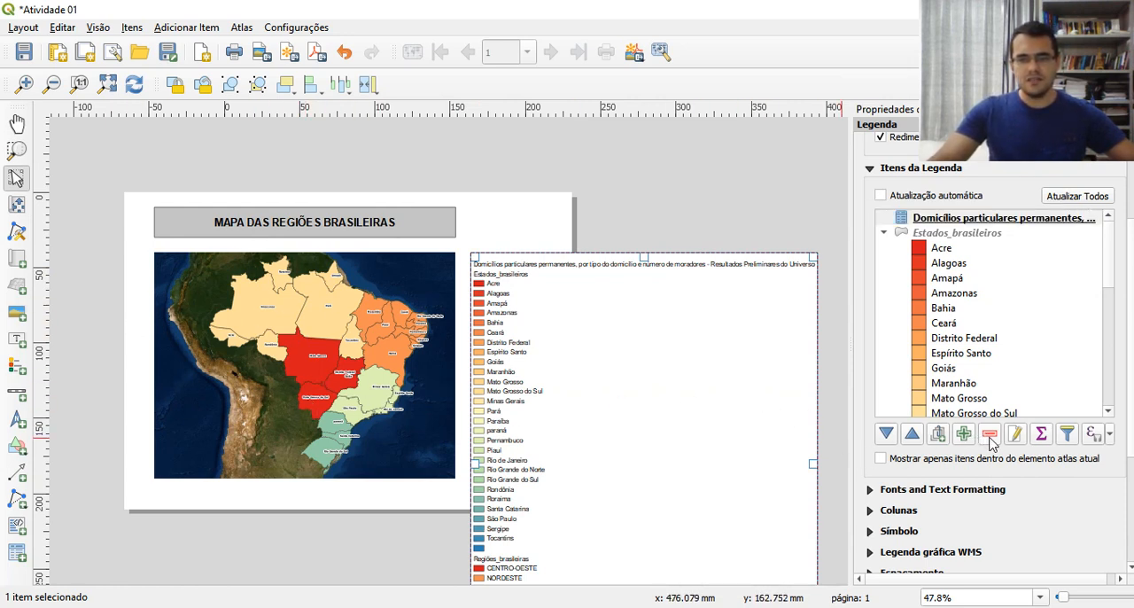
{"action": "left_click", "coordinate": [990, 435]}
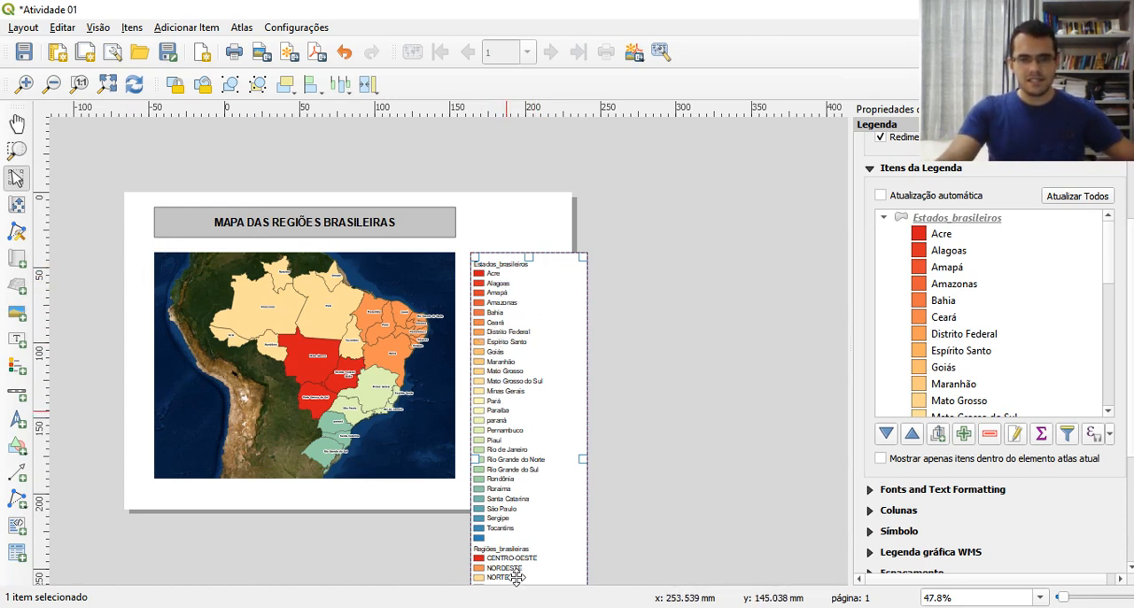
Remove the Estados_brasileiros and ESRI Satellite (ArcGIS/World_Imagery) entries from the legend items
{"action": "key", "text": "ctrl+minus"}
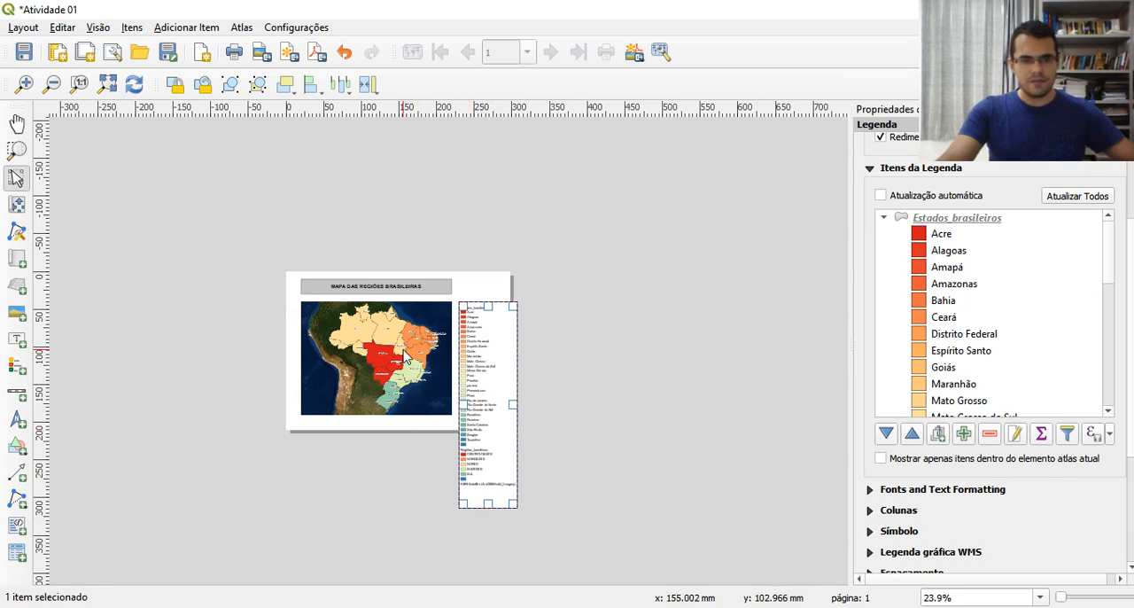
{"action": "key", "text": "ctrl+plus"}
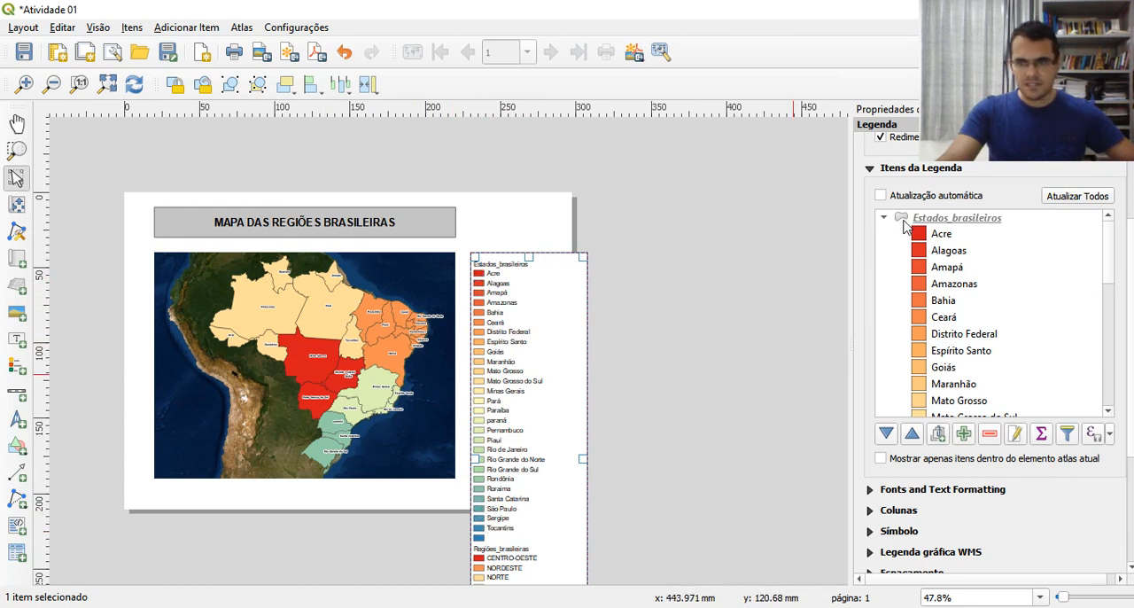
{"action": "left_click", "coordinate": [943, 223]}
{"action": "left_click", "coordinate": [990, 433]}
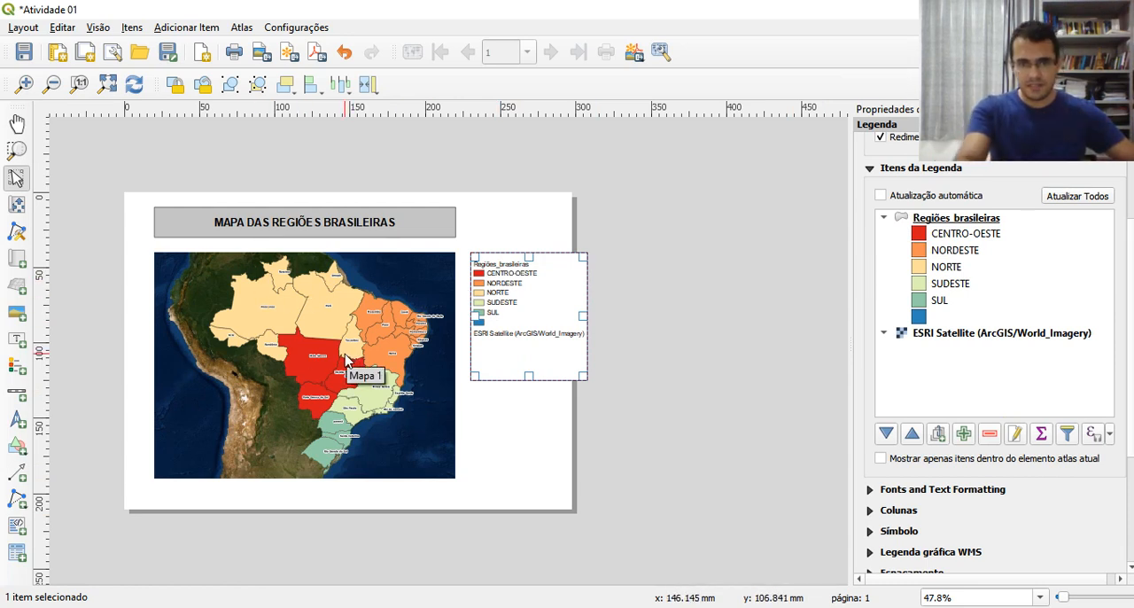
{"action": "left_click", "coordinate": [944, 336]}
{"action": "left_click", "coordinate": [989, 433]}
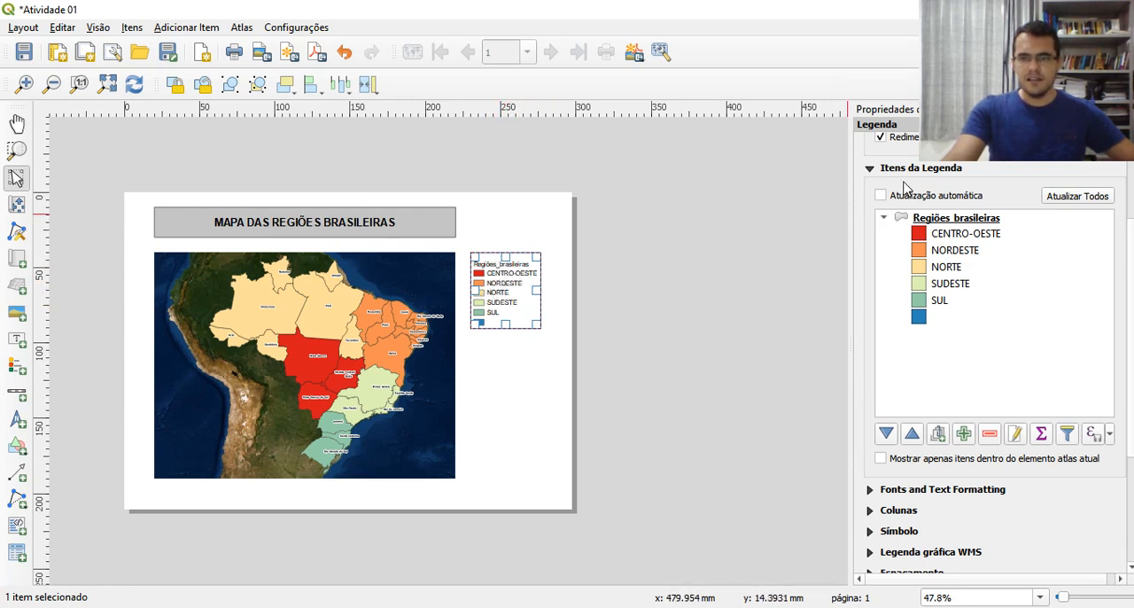
Set the legend's title to "Legenda" and rename its Regiões_brasileiras entry as "Regiões Brasileiras"
{"action": "scroll", "coordinate": [1083, 244], "scroll_direction": "up", "scroll_amount": 3}
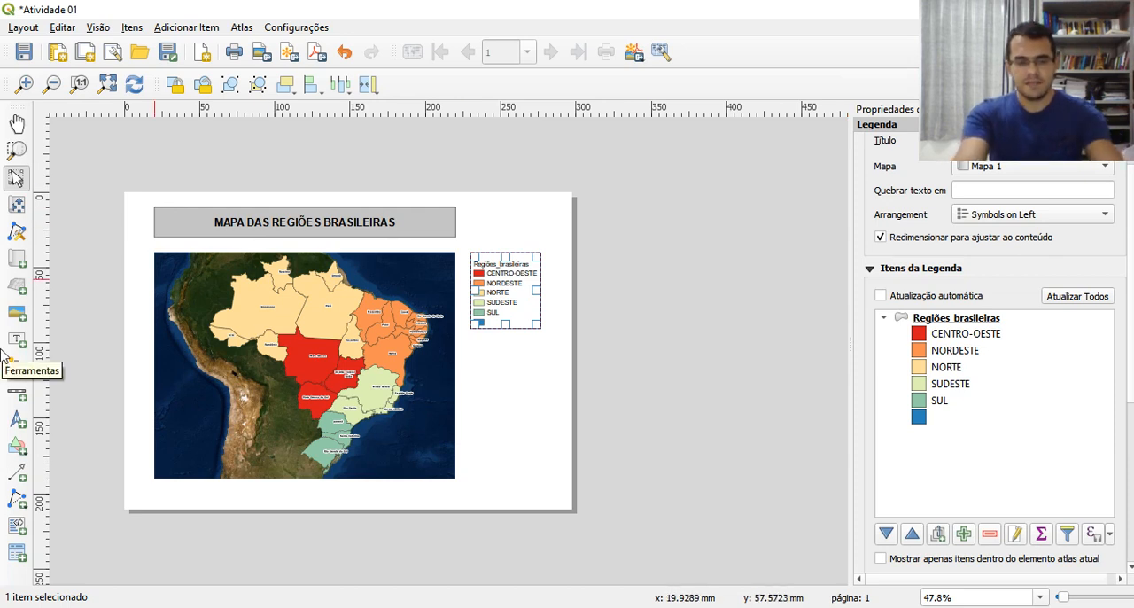
{"action": "type", "text": "LEgenda"}
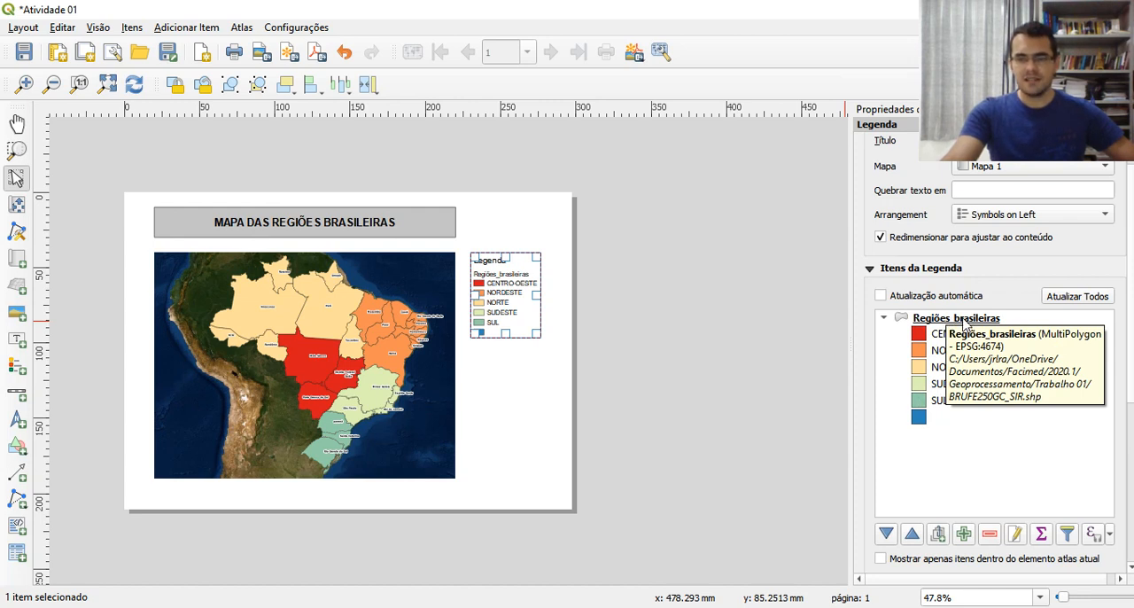
{"action": "double_click", "coordinate": [962, 319]}
{"action": "left_click", "coordinate": [540, 312]}
{"action": "key", "text": "BackSpace"}
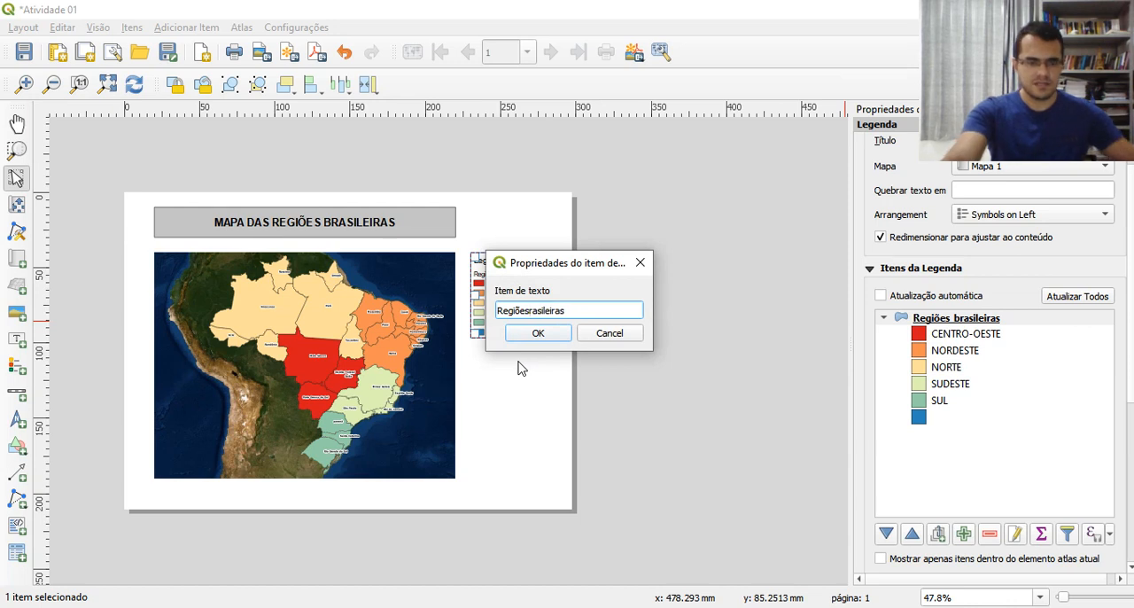
{"action": "key", "text": "Delete"}
{"action": "type", "text": "B"}
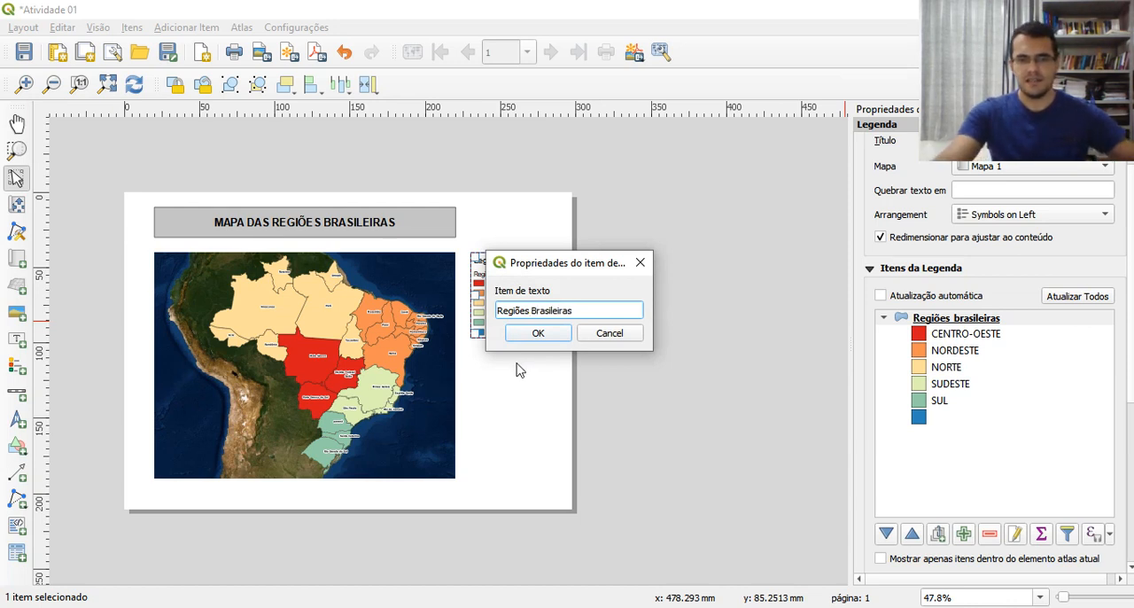
{"action": "left_click", "coordinate": [535, 334]}
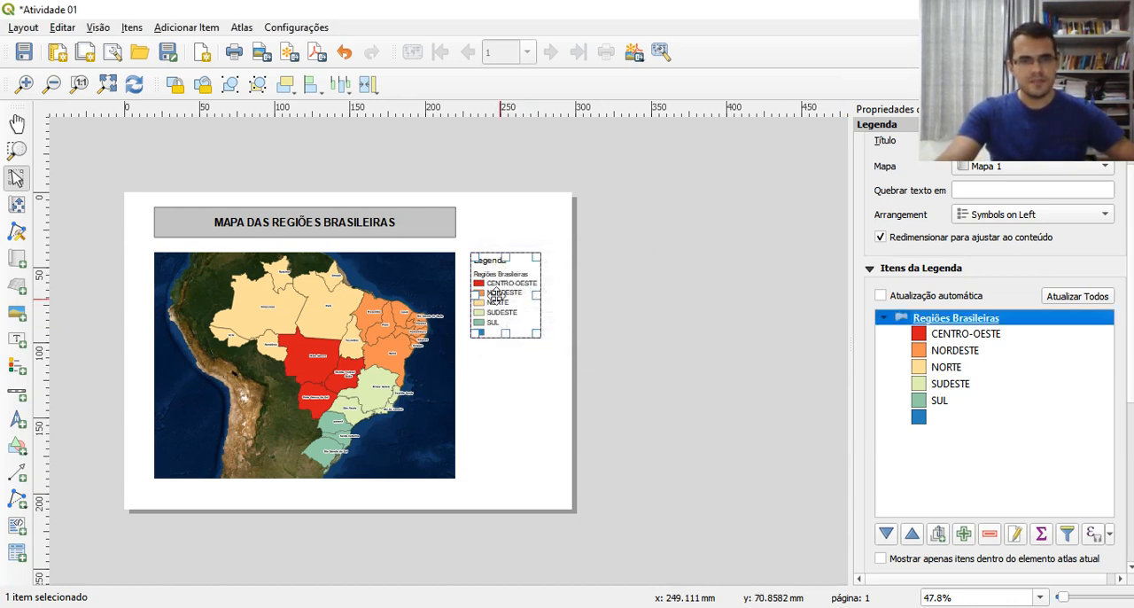
Remove the unnamed blue class below SUL from the legend items
{"action": "left_click", "coordinate": [945, 422]}
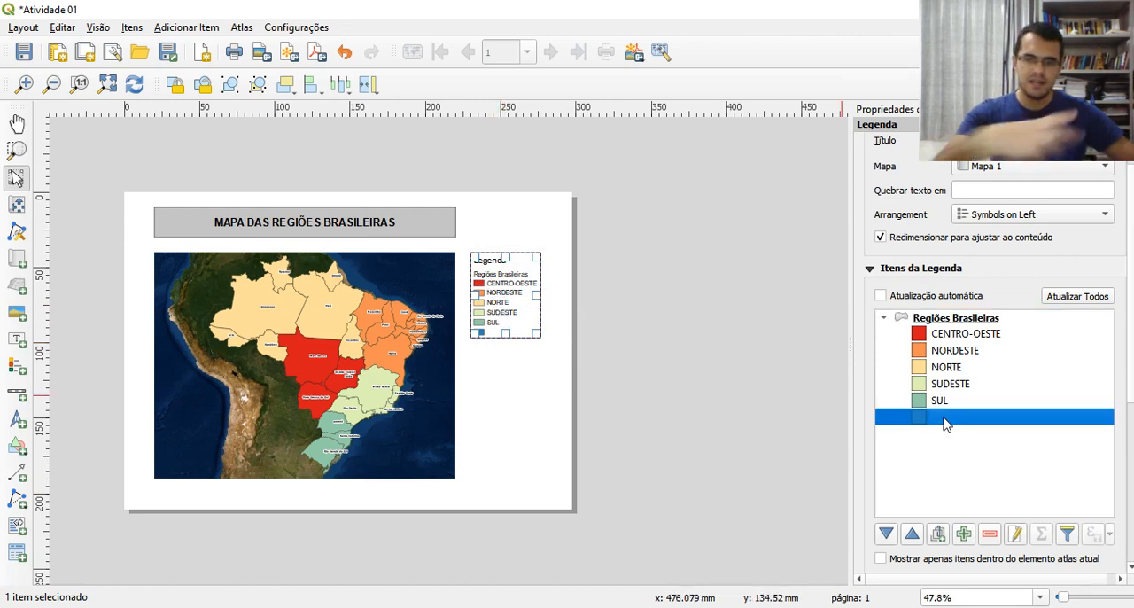
{"action": "left_click", "coordinate": [990, 536]}
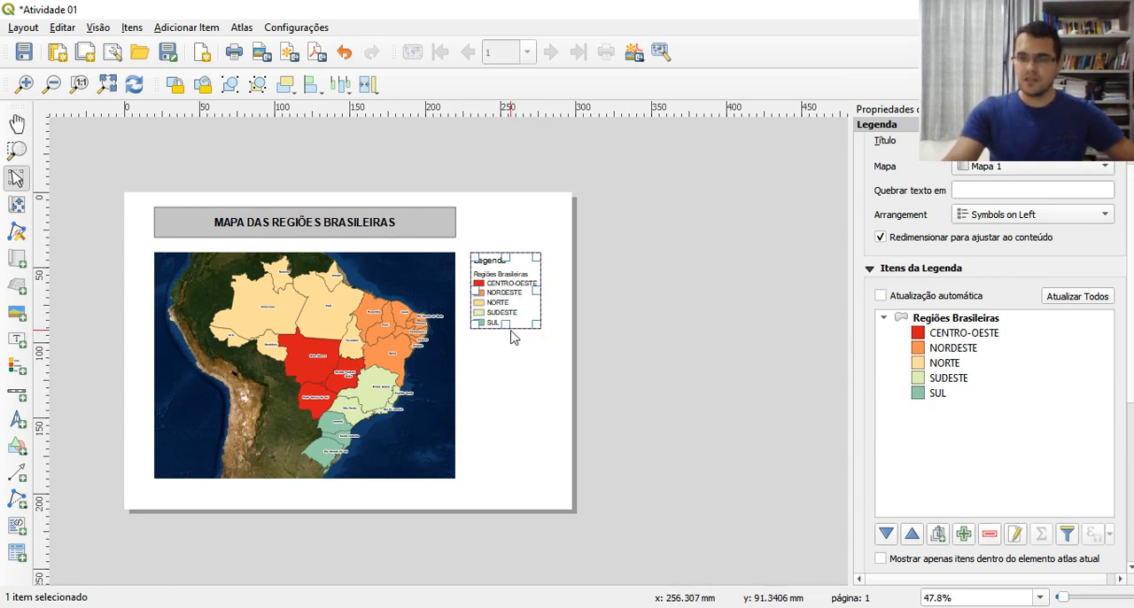
Set the legend's height (Altura) to 55 mm in its position and size properties
{"action": "left_click_drag", "start_coordinate": [1130, 261], "coordinate": [1131, 452]}
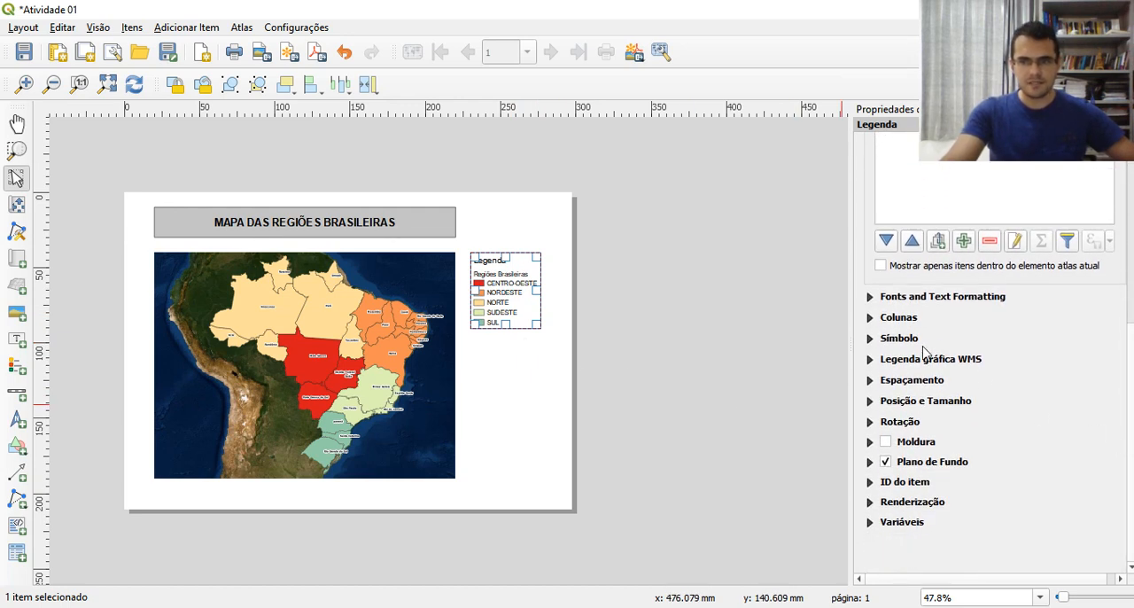
{"action": "left_click", "coordinate": [871, 403]}
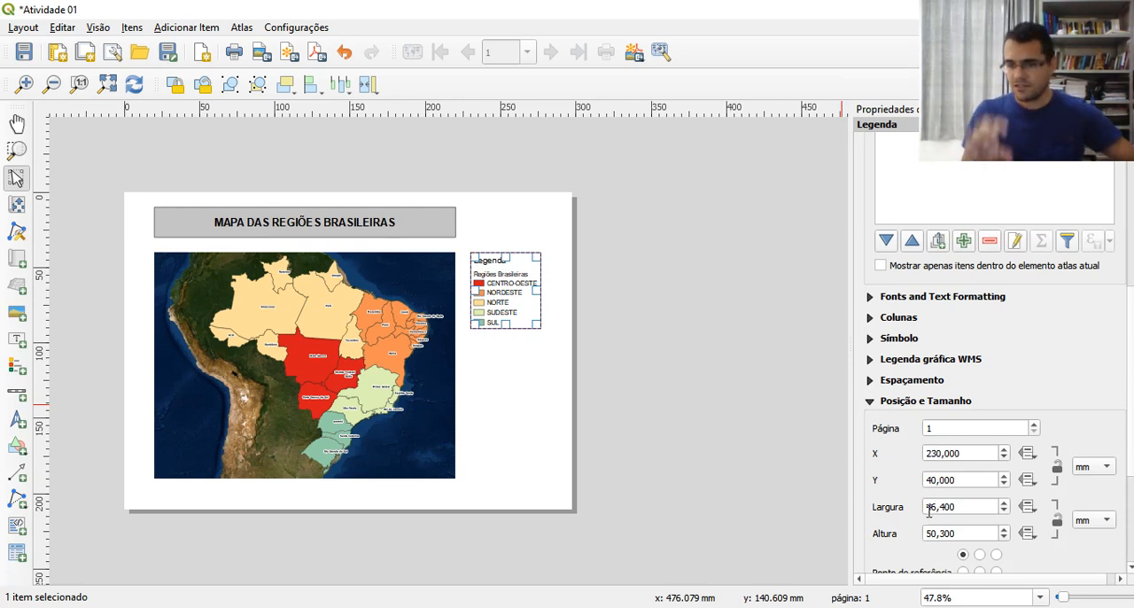
{"action": "left_click_drag", "start_coordinate": [985, 509], "coordinate": [921, 509]}
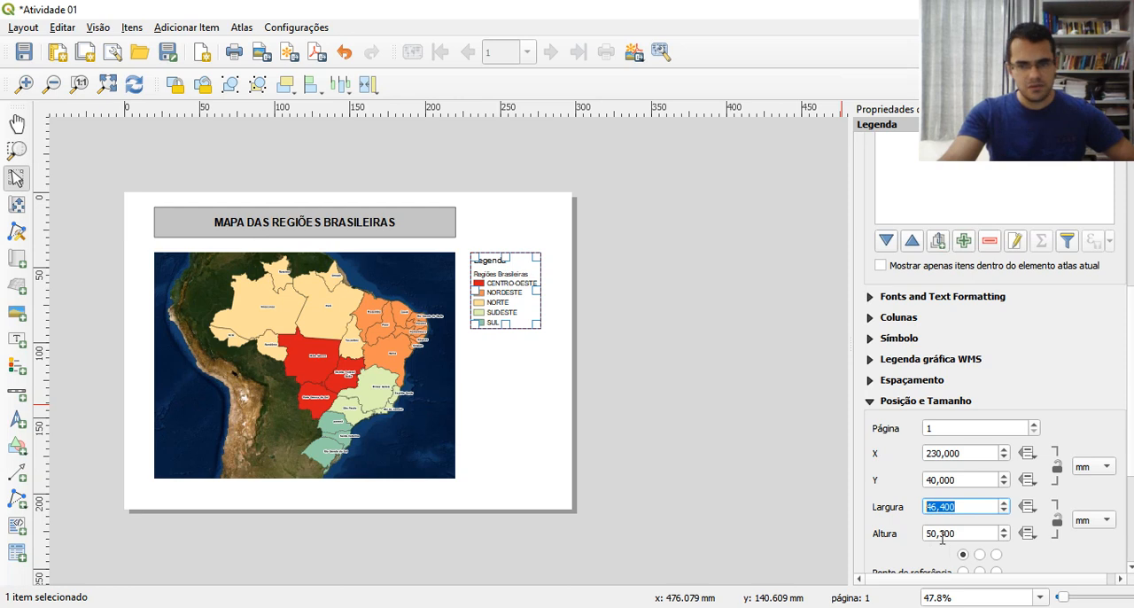
{"action": "left_click_drag", "start_coordinate": [941, 532], "coordinate": [955, 532]}
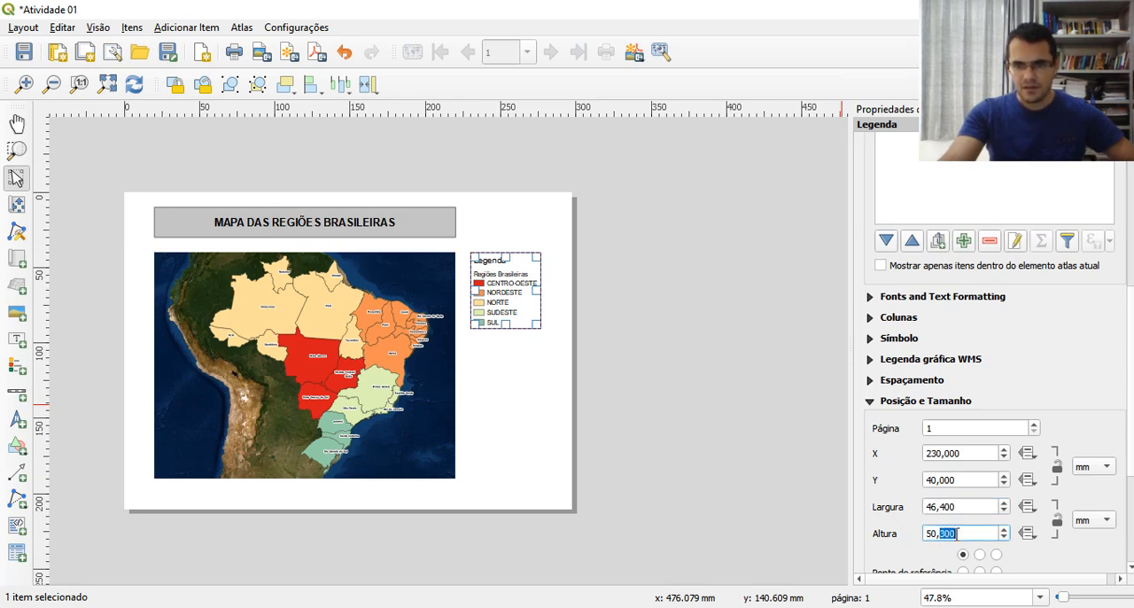
{"action": "left_click", "coordinate": [942, 533]}
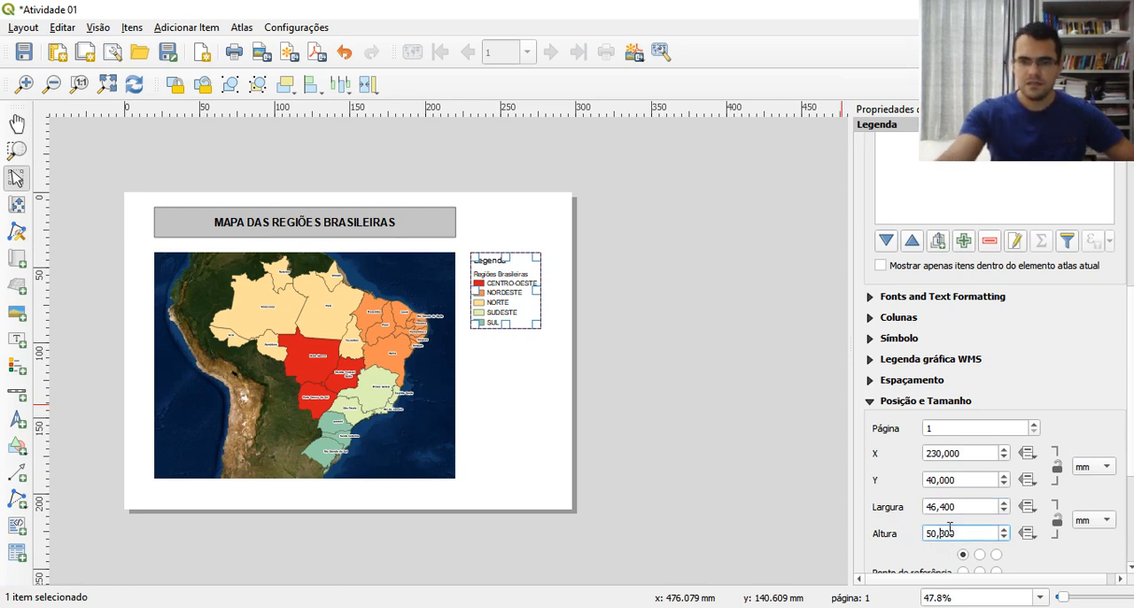
{"action": "left_click_drag", "start_coordinate": [958, 535], "coordinate": [937, 536]}
{"action": "type", "text": "55"}
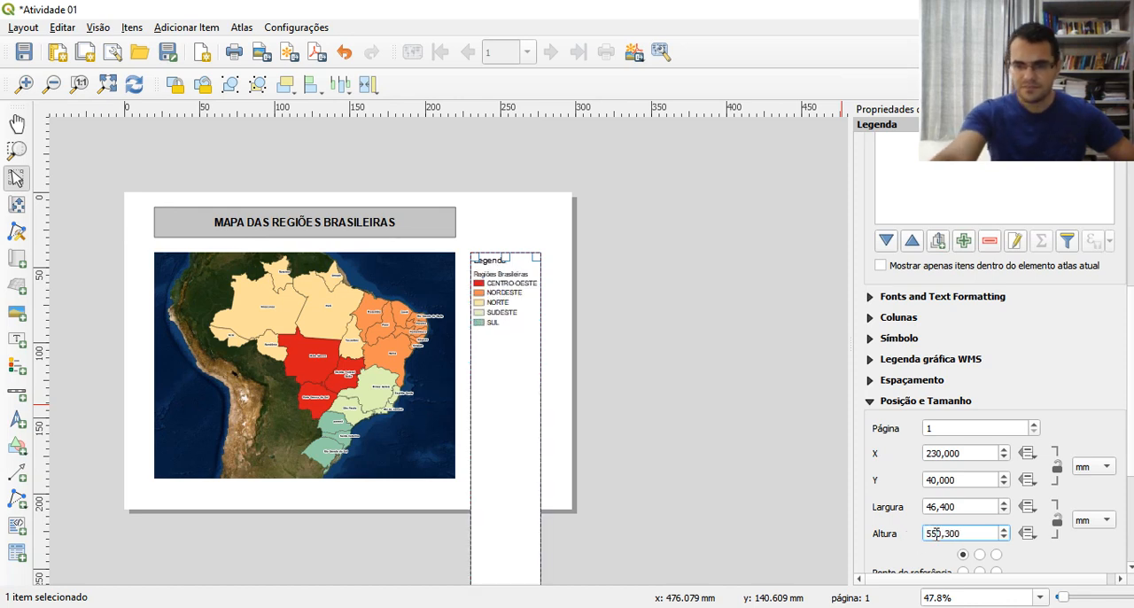
{"action": "key", "text": "Delete"}
{"action": "key", "text": "Delete"}
{"action": "key", "text": "Delete"}
{"action": "key", "text": "Delete"}
{"action": "key", "text": "Delete"}
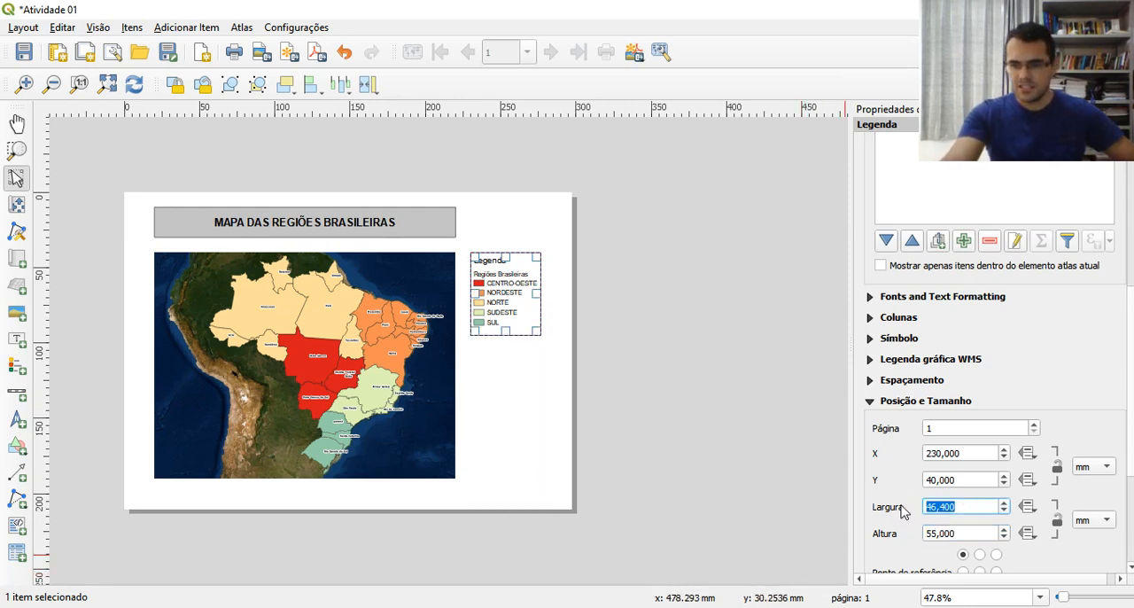
Try to change the legend's width (Largura) in its position and size properties
{"action": "type", "text": "0"}
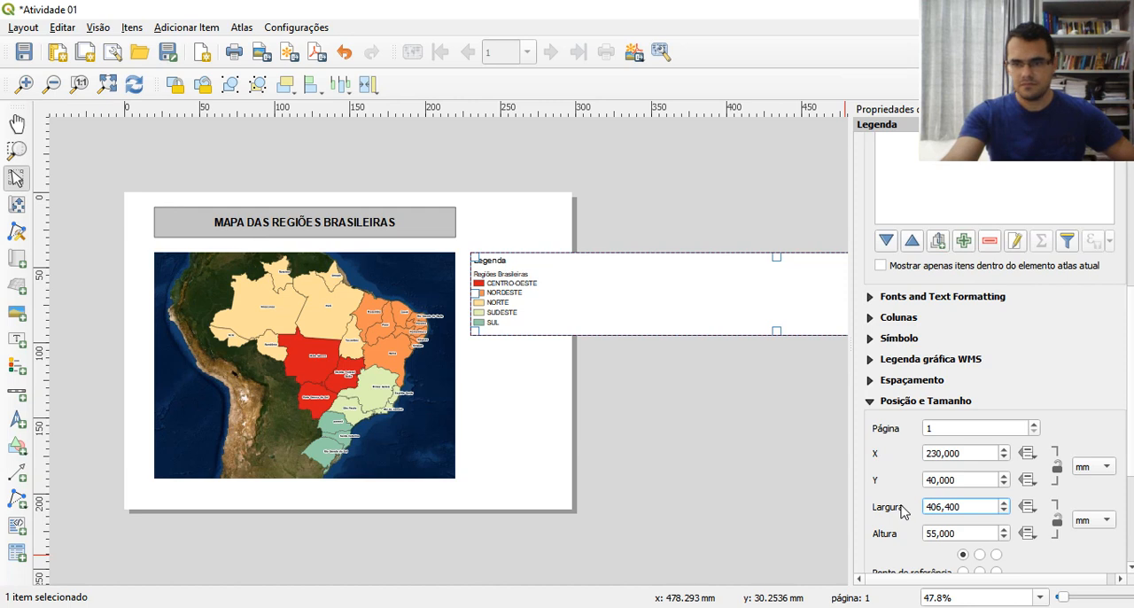
{"action": "key", "text": "BackSpace"}
{"action": "type", "text": "6"}
{"action": "key", "text": "Delete"}
{"action": "key", "text": "Delete"}
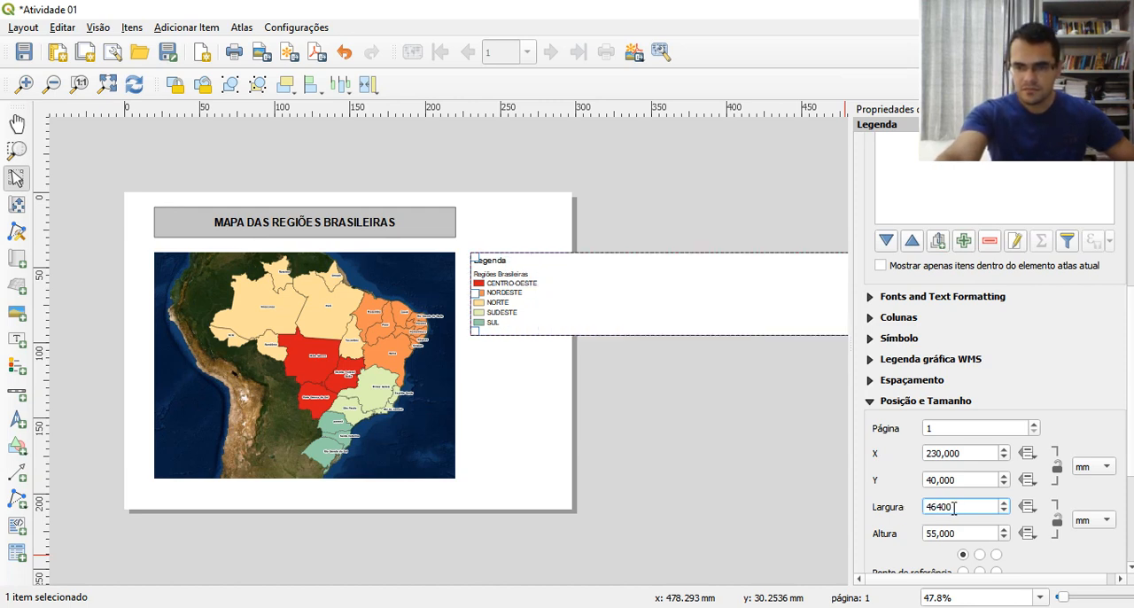
{"action": "type", "text": "405,"}
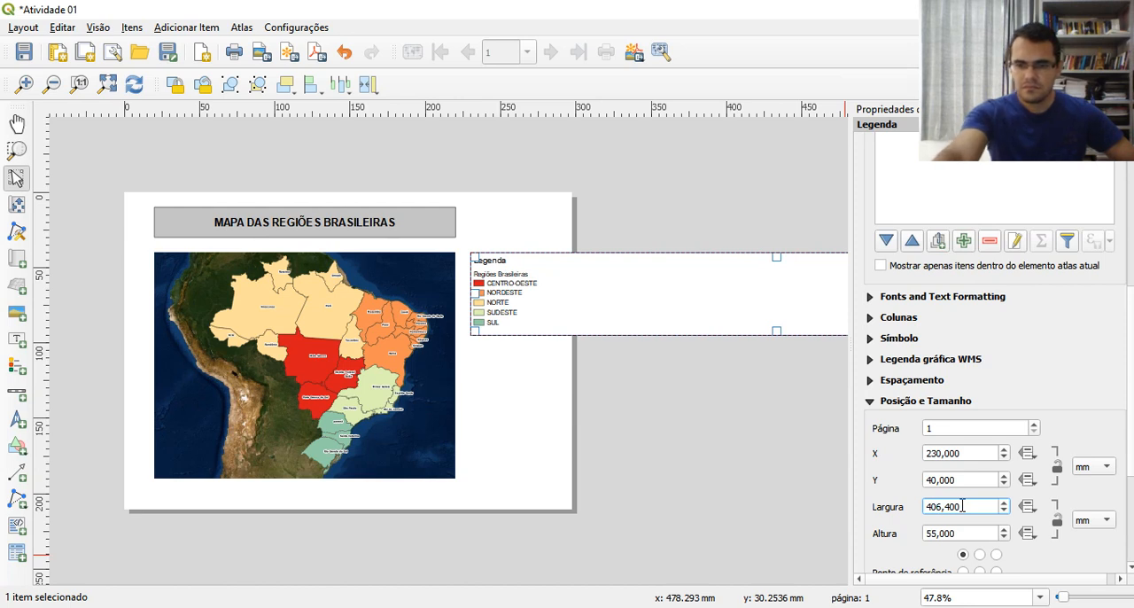
{"action": "key", "text": "BackSpace"}
{"action": "key", "text": "BackSpace"}
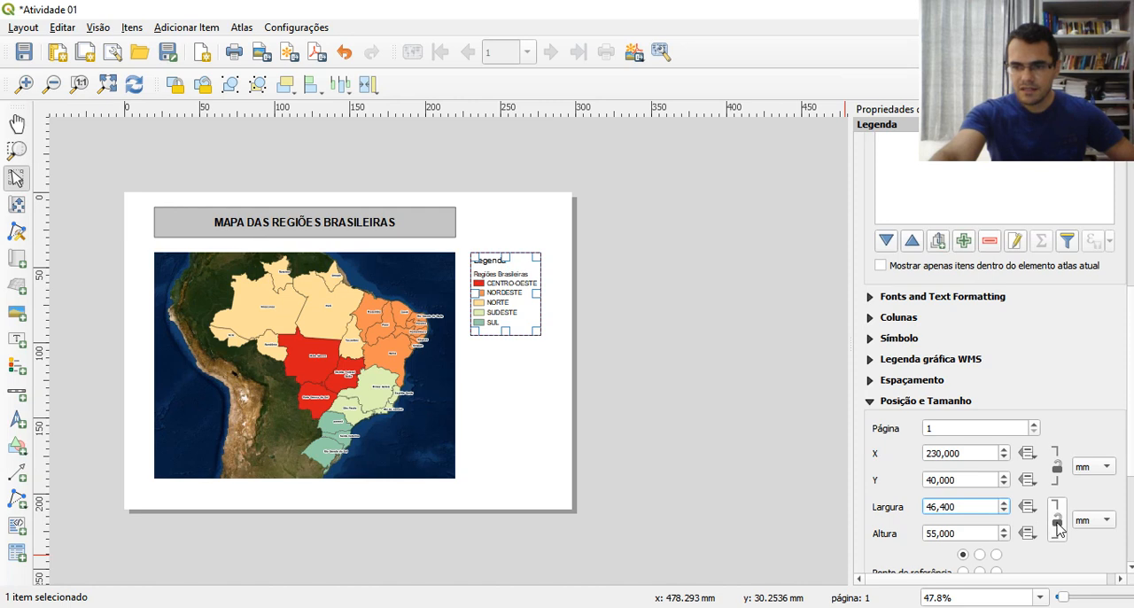
Lock the legend's width-to-height ratio and re-enter its width (Largura)
{"action": "left_click", "coordinate": [1057, 522]}
{"action": "left_click_drag", "start_coordinate": [953, 511], "coordinate": [917, 506]}
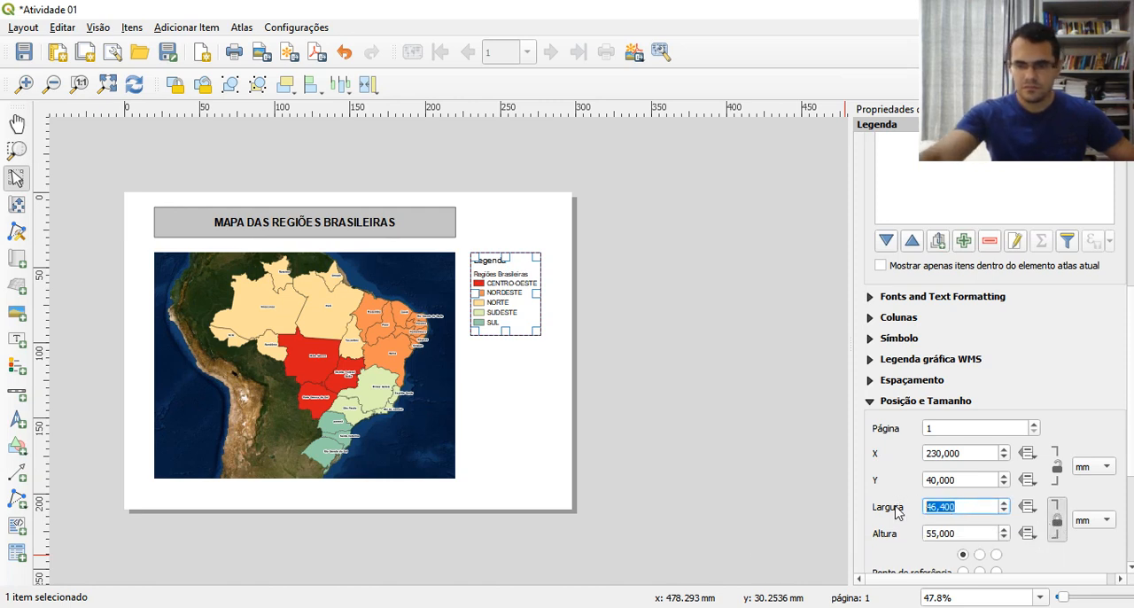
{"action": "type", "text": "4"}
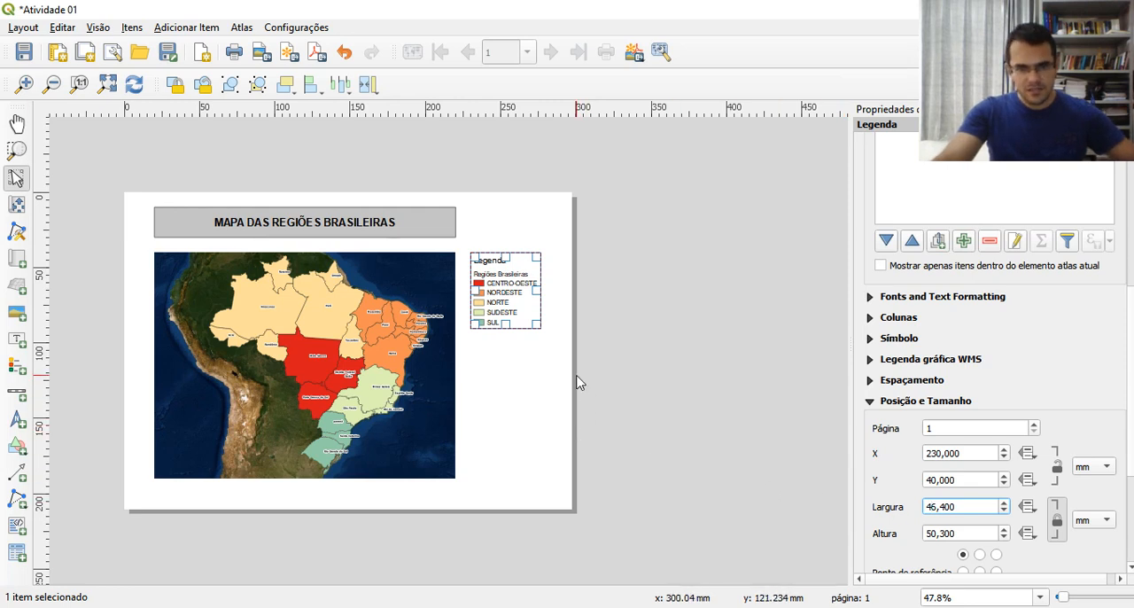
Give the legend a frame (Moldura) with the Arredondado join style
{"action": "scroll", "coordinate": [993, 381], "scroll_direction": "down", "scroll_amount": 5}
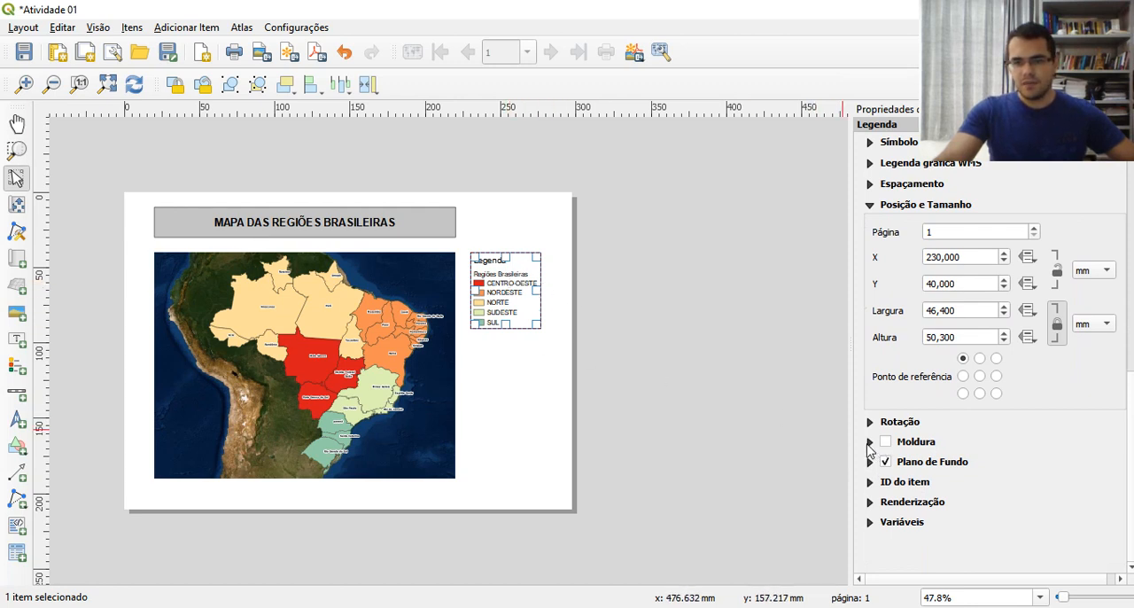
{"action": "left_click", "coordinate": [869, 443]}
{"action": "left_click", "coordinate": [886, 441]}
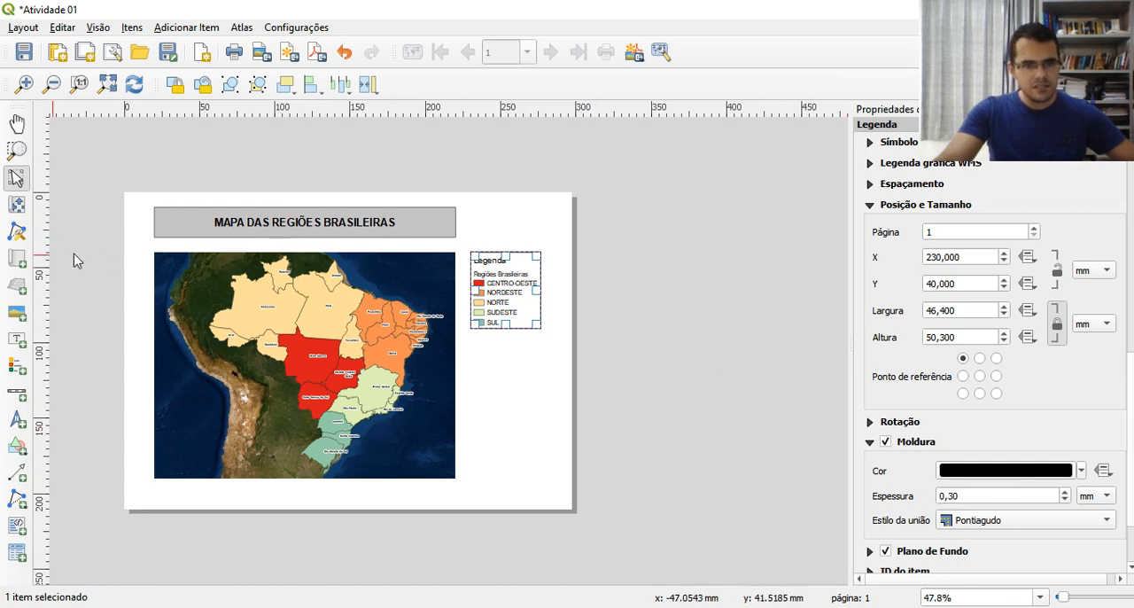
{"action": "left_click", "coordinate": [970, 521]}
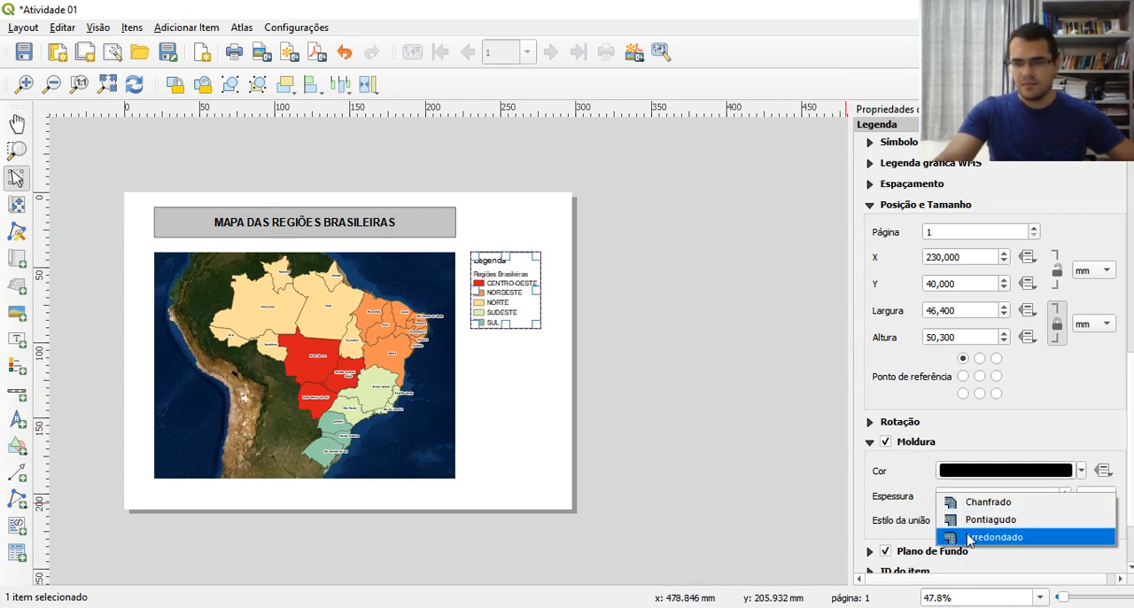
{"action": "left_click", "coordinate": [972, 538]}
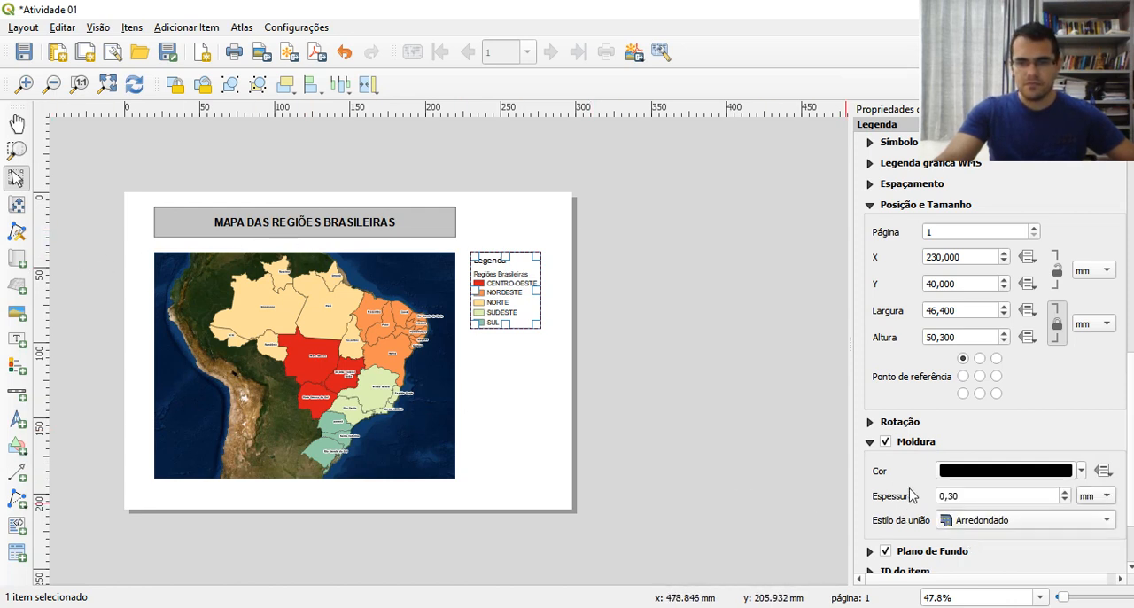
Set the legend's background (Plano de Fundo) colour to light grey #d3d3d3
{"action": "scroll", "coordinate": [902, 514], "scroll_direction": "down", "scroll_amount": 1}
{"action": "left_click", "coordinate": [870, 501]}
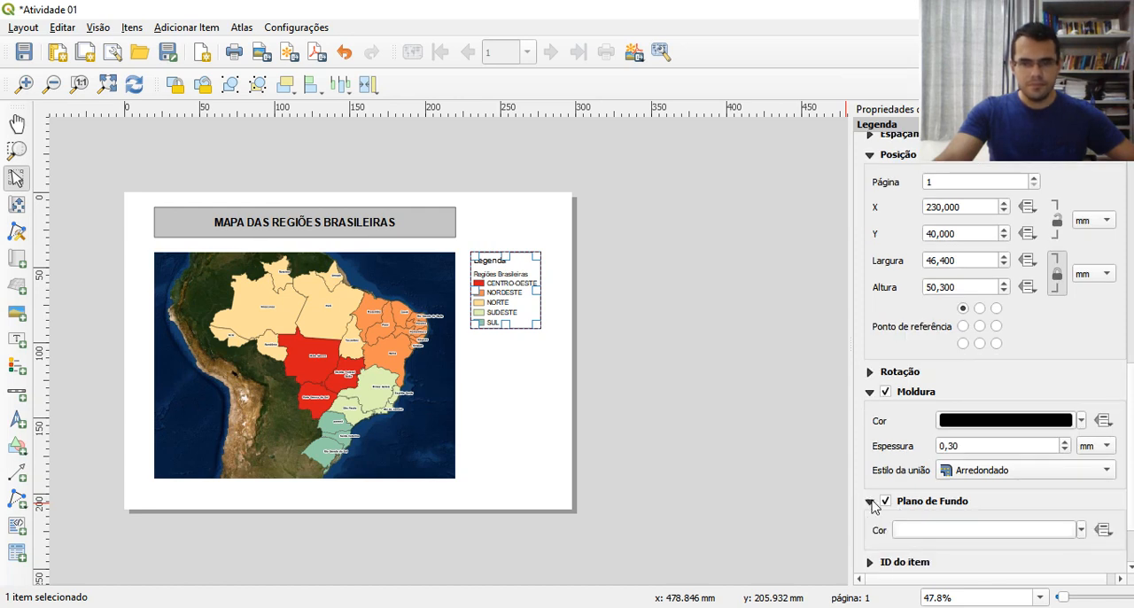
{"action": "left_click", "coordinate": [904, 532]}
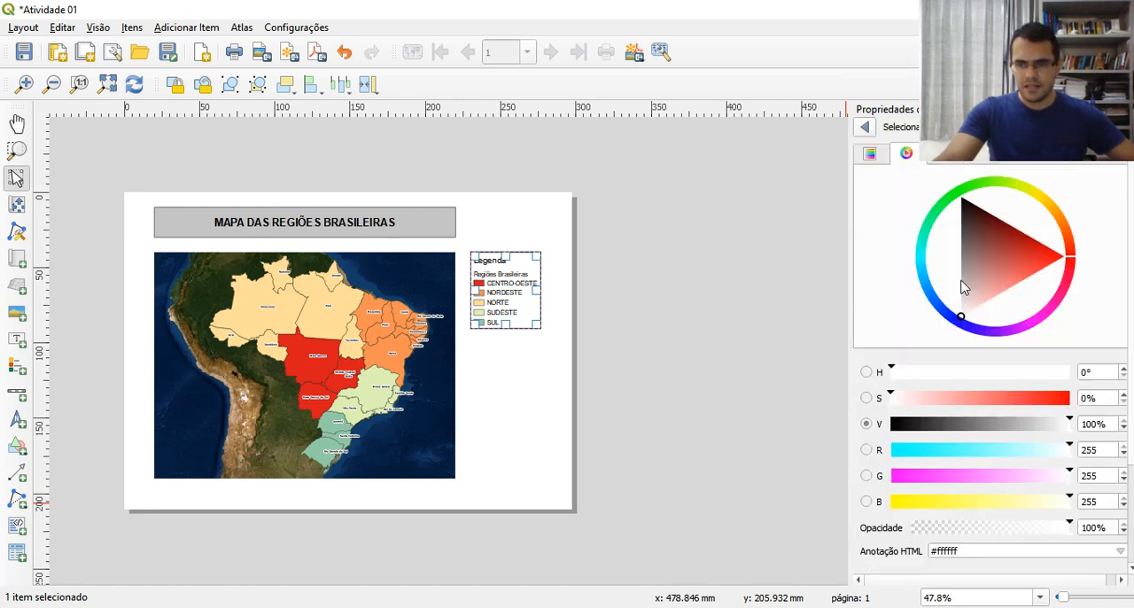
{"action": "left_click", "coordinate": [962, 281]}
{"action": "left_click", "coordinate": [964, 297]}
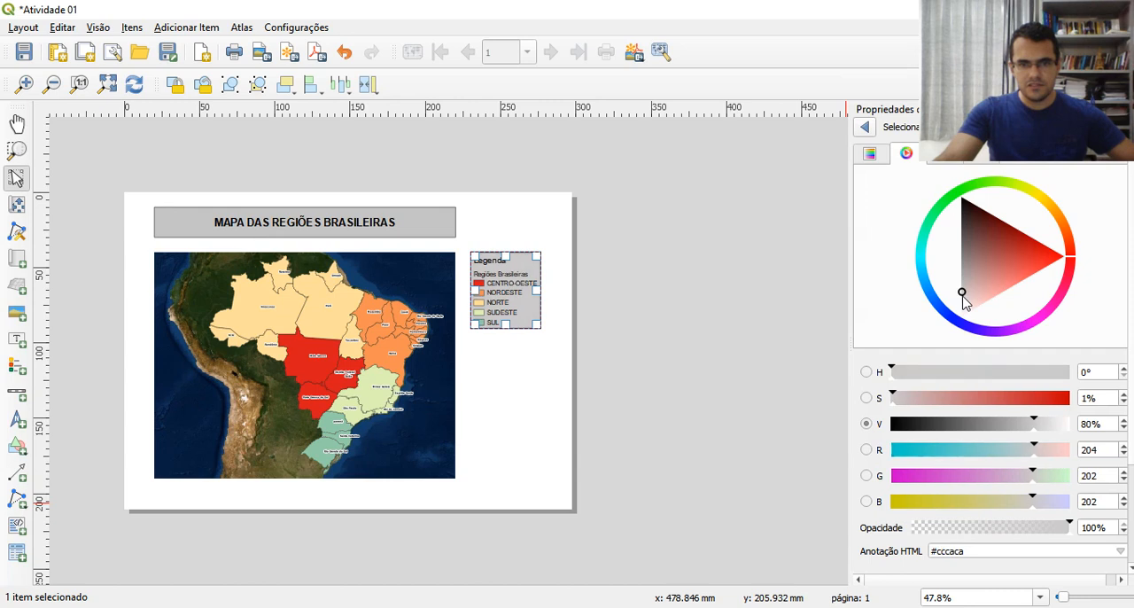
{"action": "left_click", "coordinate": [960, 295]}
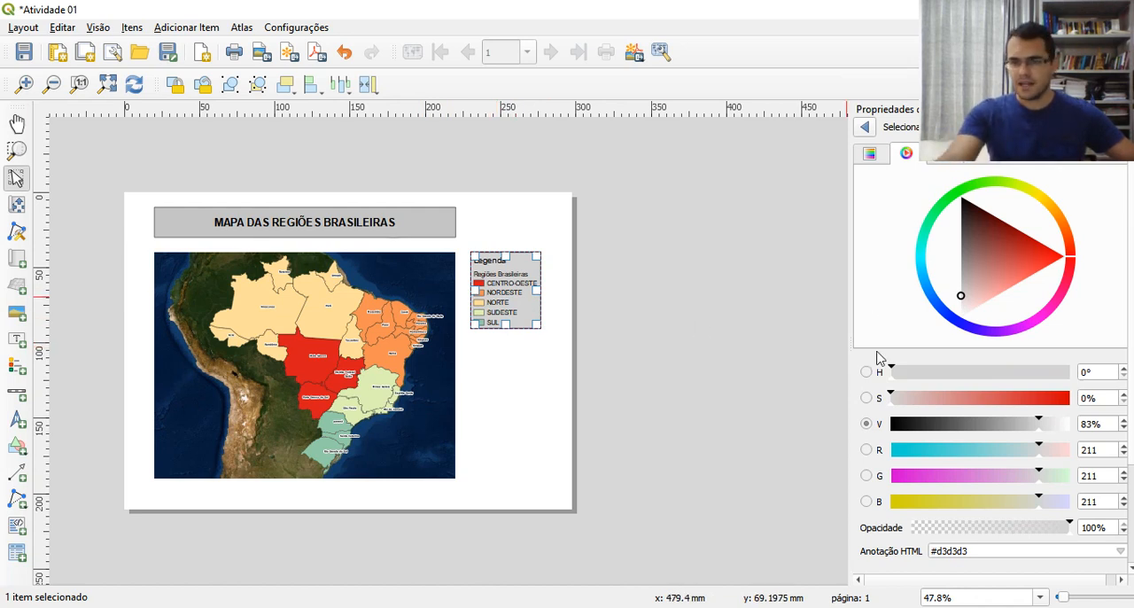
{"action": "left_click", "coordinate": [866, 128]}
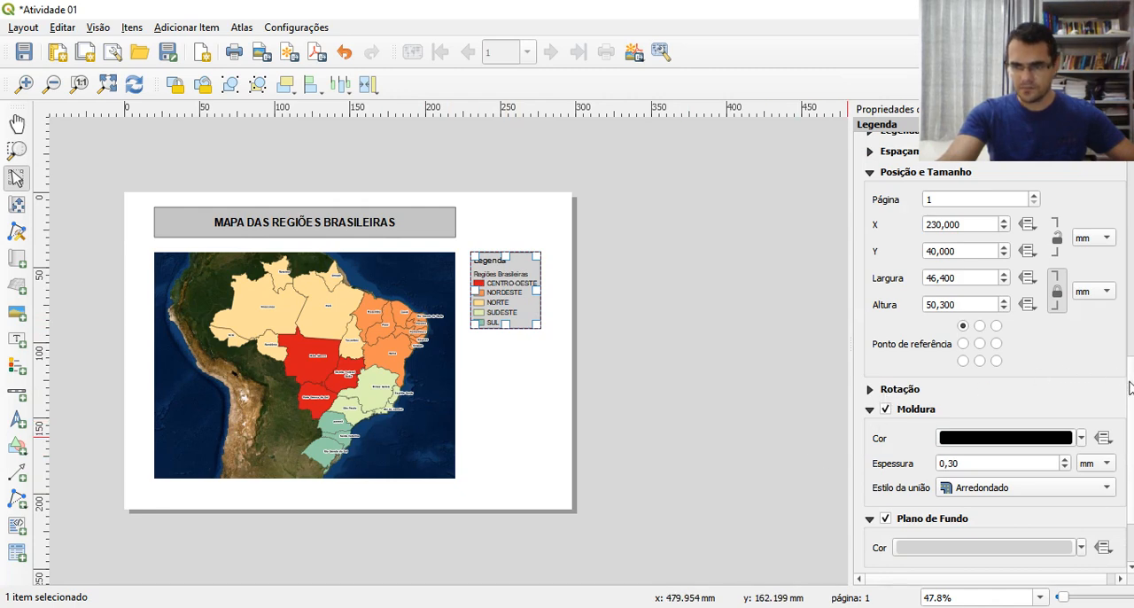
Set the legend's column count (Contagem) to 2
{"action": "scroll", "coordinate": [1130, 387], "scroll_direction": "down", "scroll_amount": 3}
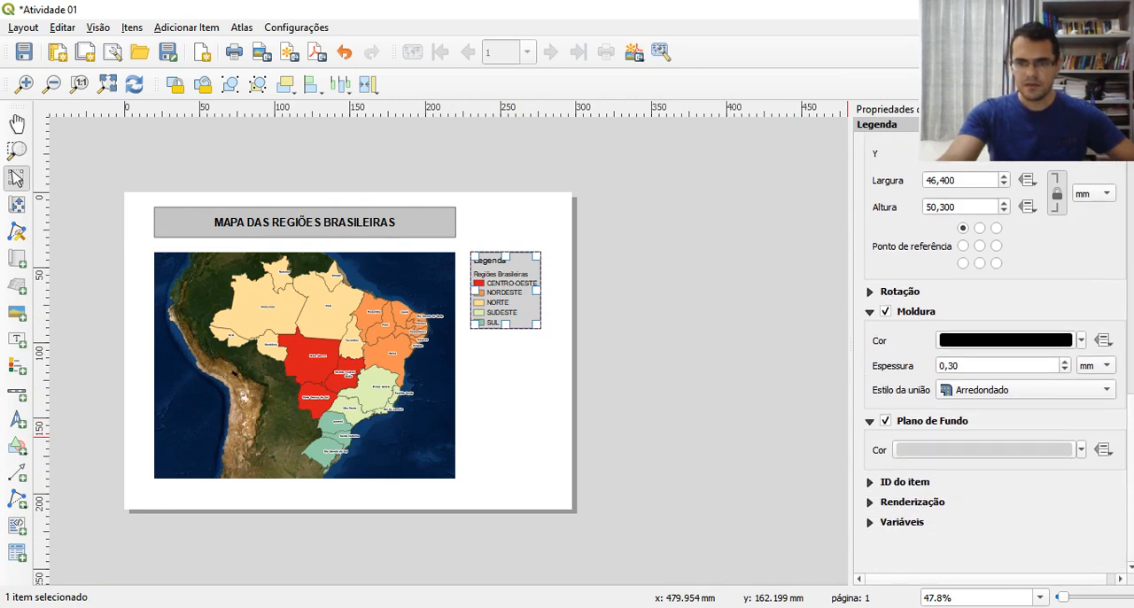
{"action": "scroll", "coordinate": [993, 355], "scroll_direction": "up", "scroll_amount": 15}
{"action": "left_click_drag", "start_coordinate": [1131, 297], "coordinate": [1131, 296]}
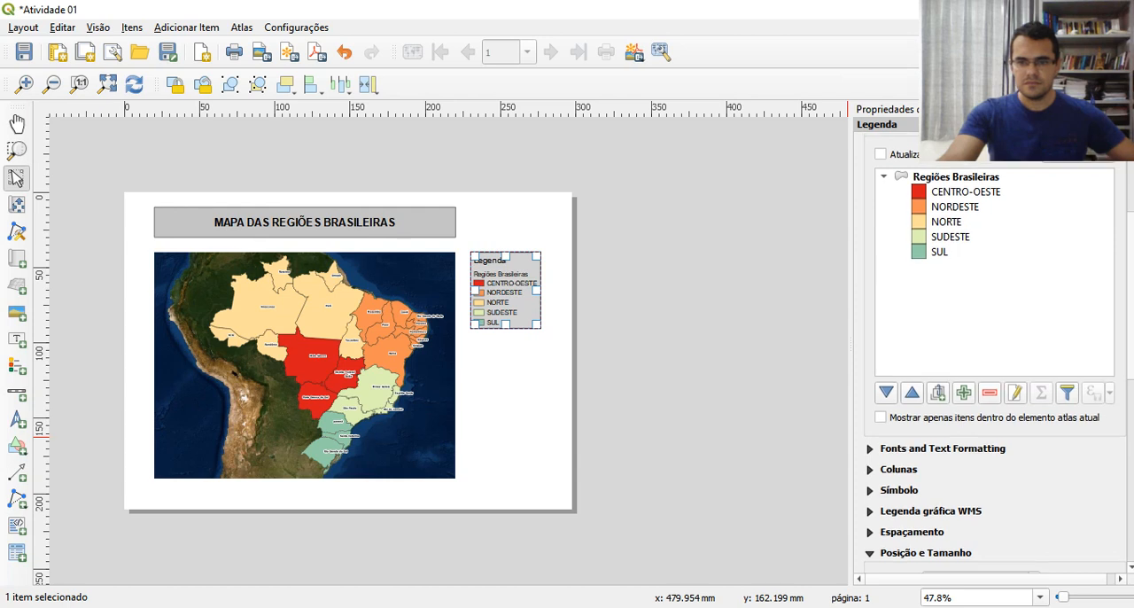
{"action": "left_click", "coordinate": [871, 470]}
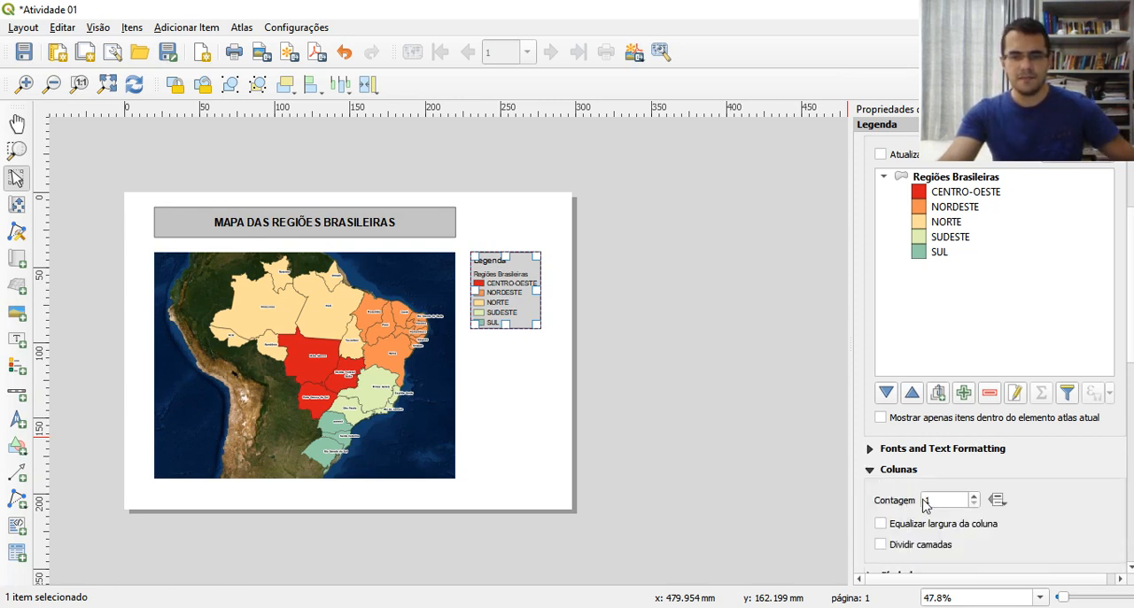
{"action": "left_click_drag", "start_coordinate": [936, 500], "coordinate": [908, 498]}
{"action": "type", "text": "2"}
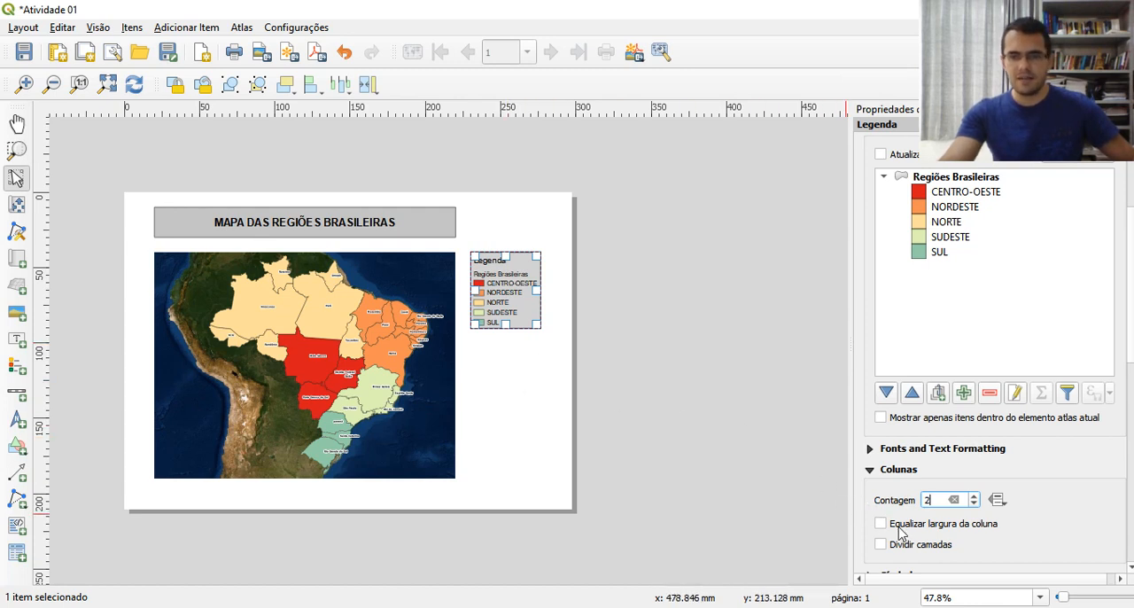
{"action": "left_click", "coordinate": [496, 428]}
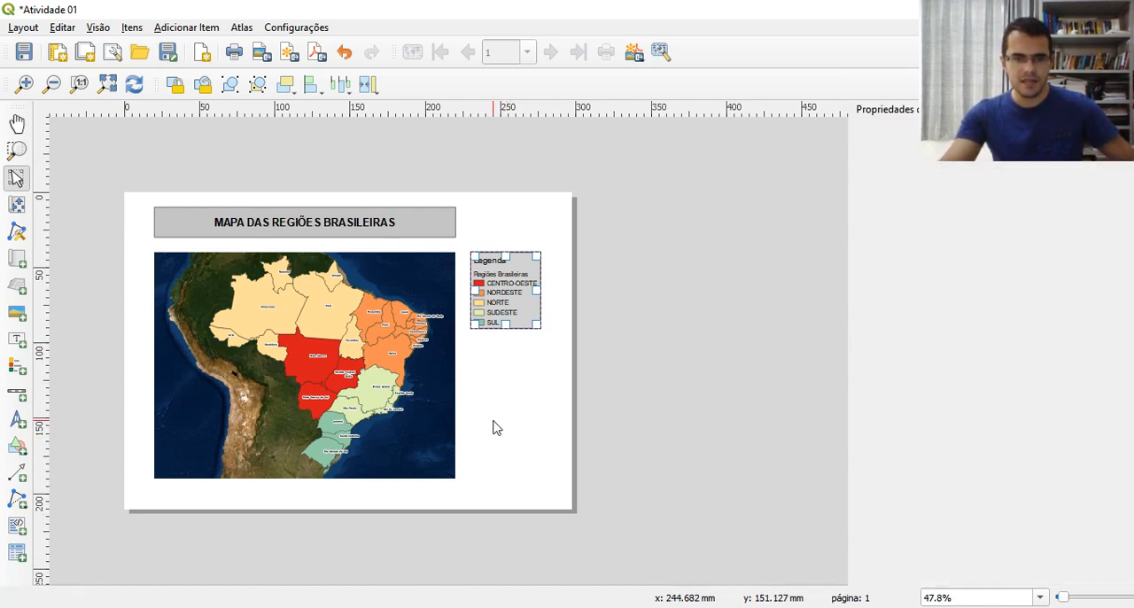
{"action": "left_click", "coordinate": [494, 295]}
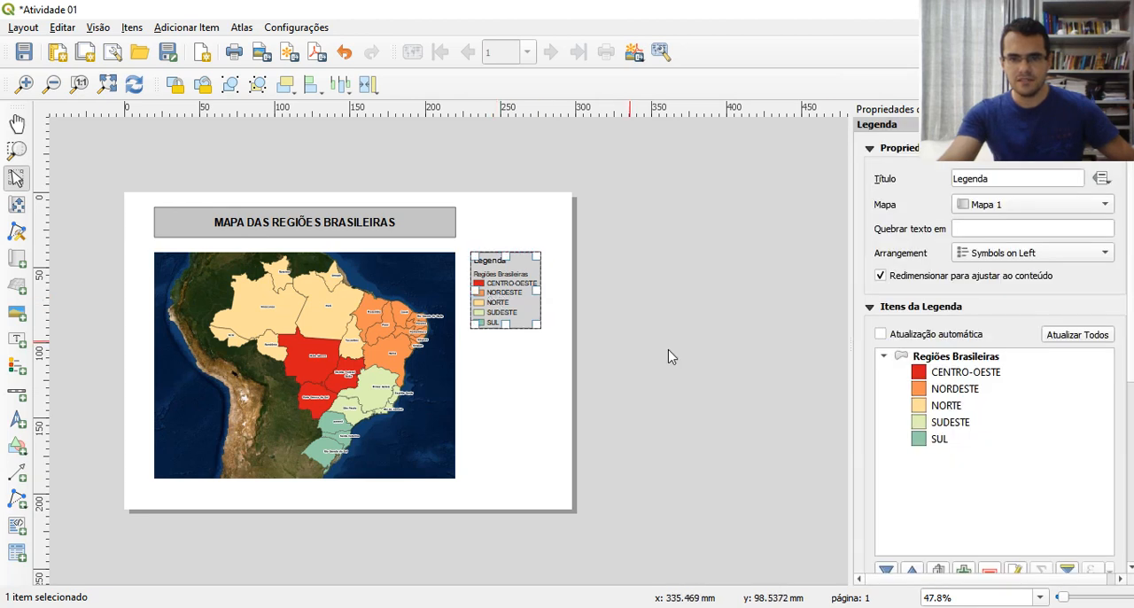
Enable splitting of layers across the legend's columns (Dividir camadas) and briefly try equal column widths (Equalizar largura da coluna)
{"action": "scroll", "coordinate": [975, 372], "scroll_direction": "down", "scroll_amount": 5}
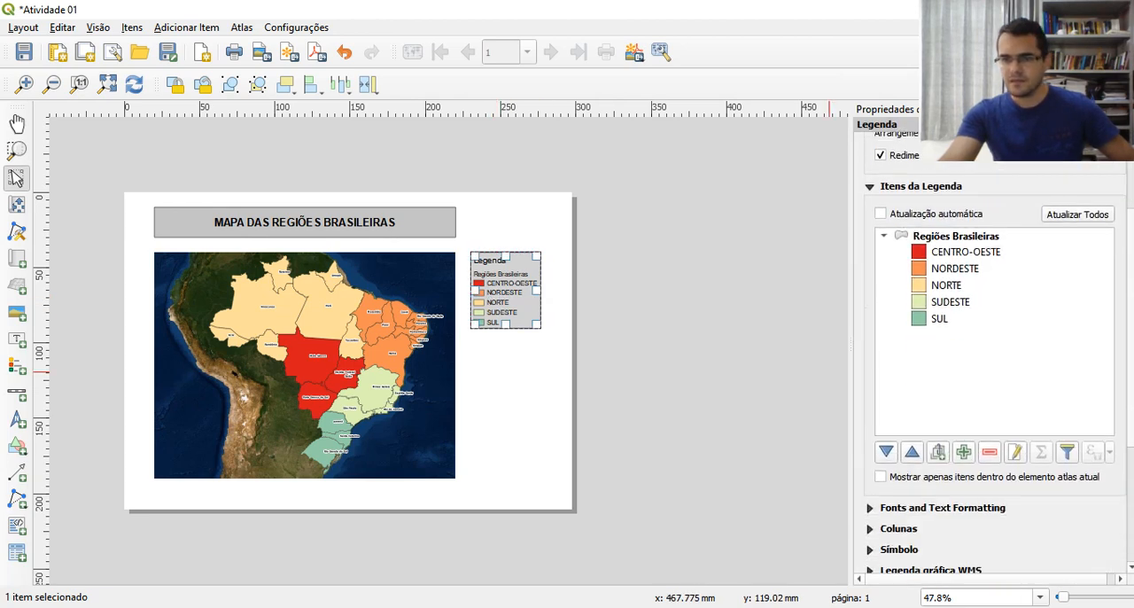
{"action": "left_click", "coordinate": [871, 319]}
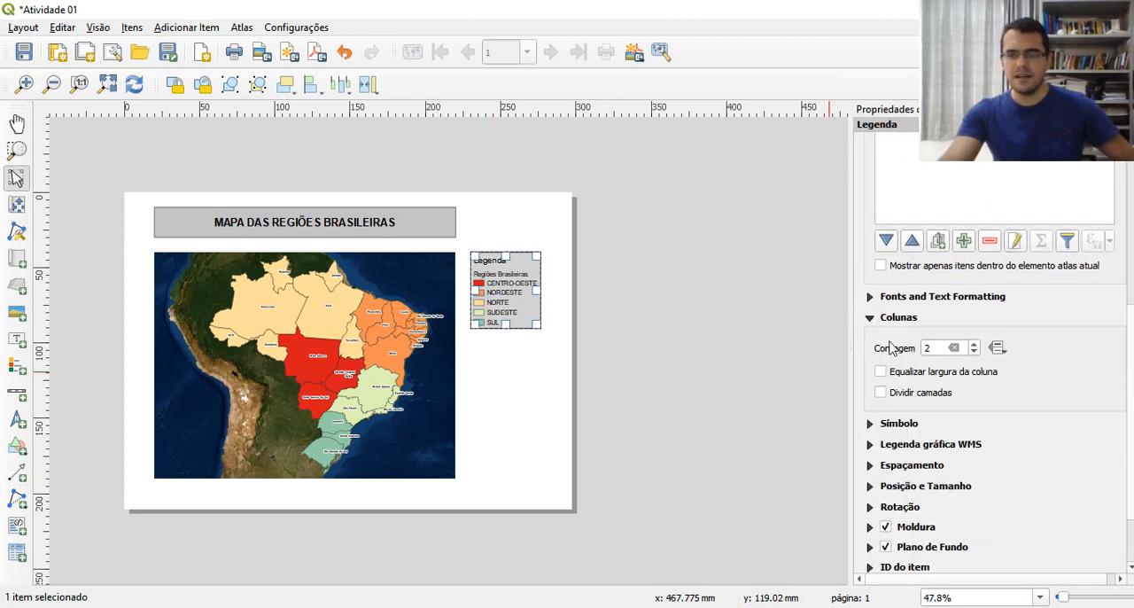
{"action": "double_click", "coordinate": [935, 348]}
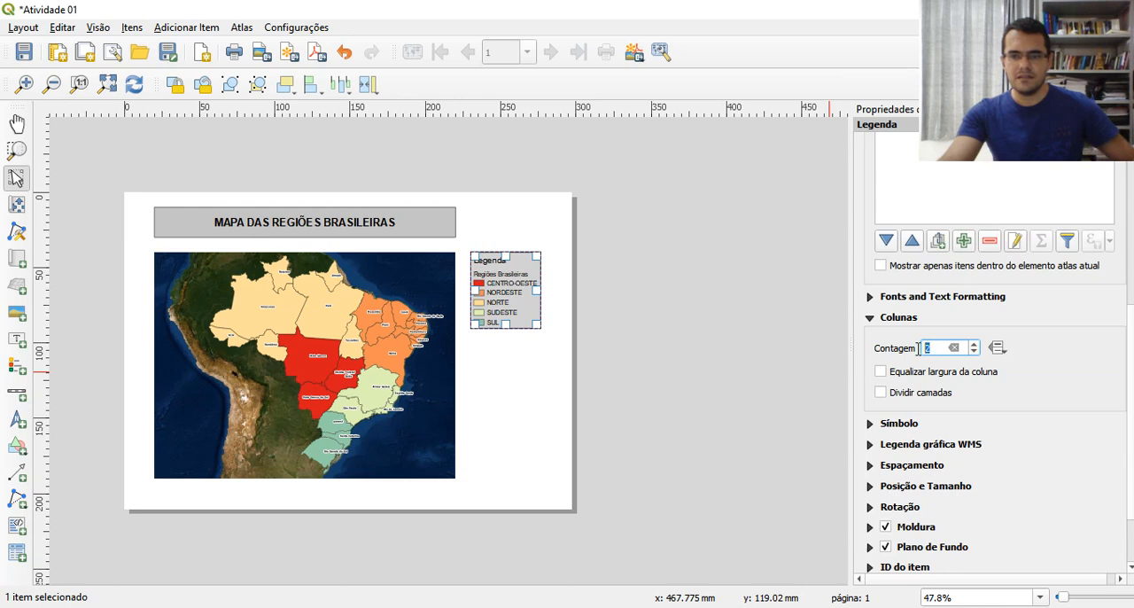
{"action": "left_click", "coordinate": [881, 393]}
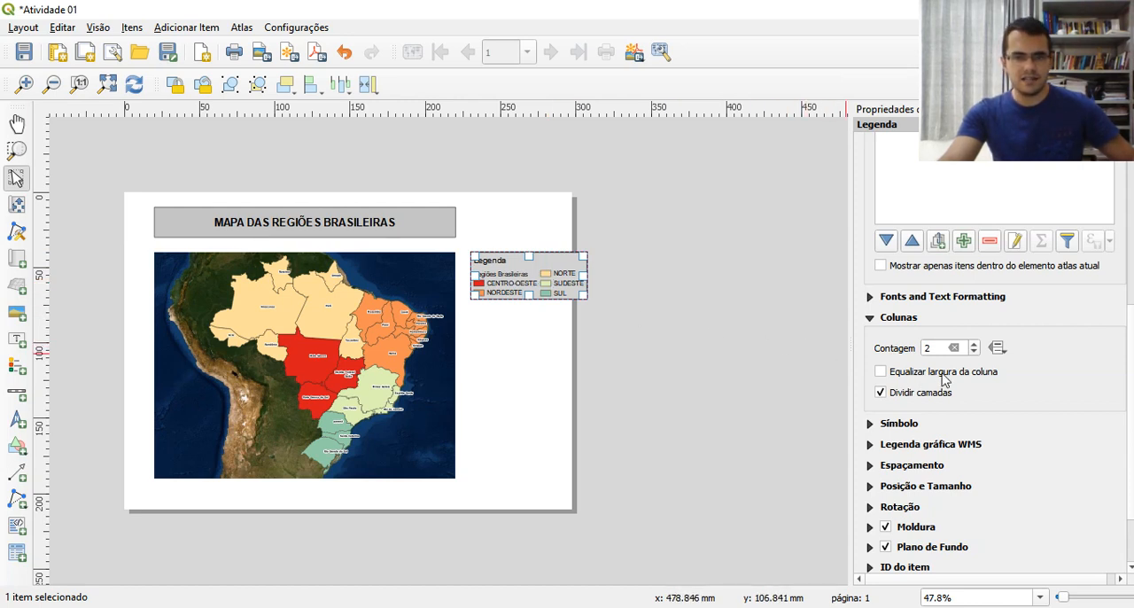
{"action": "left_click", "coordinate": [883, 372]}
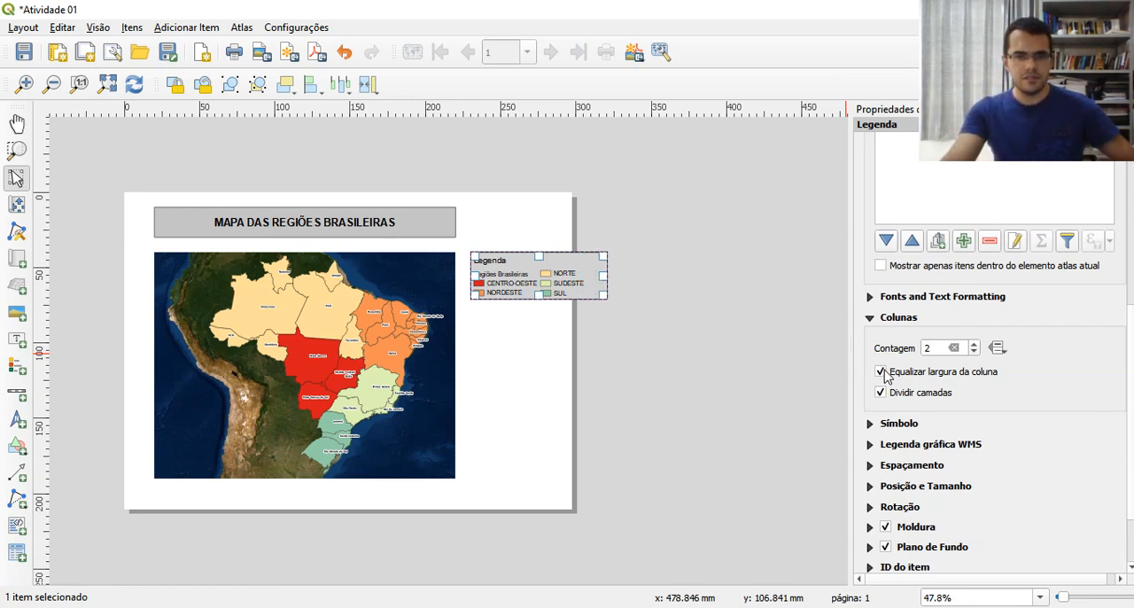
{"action": "left_click", "coordinate": [882, 372]}
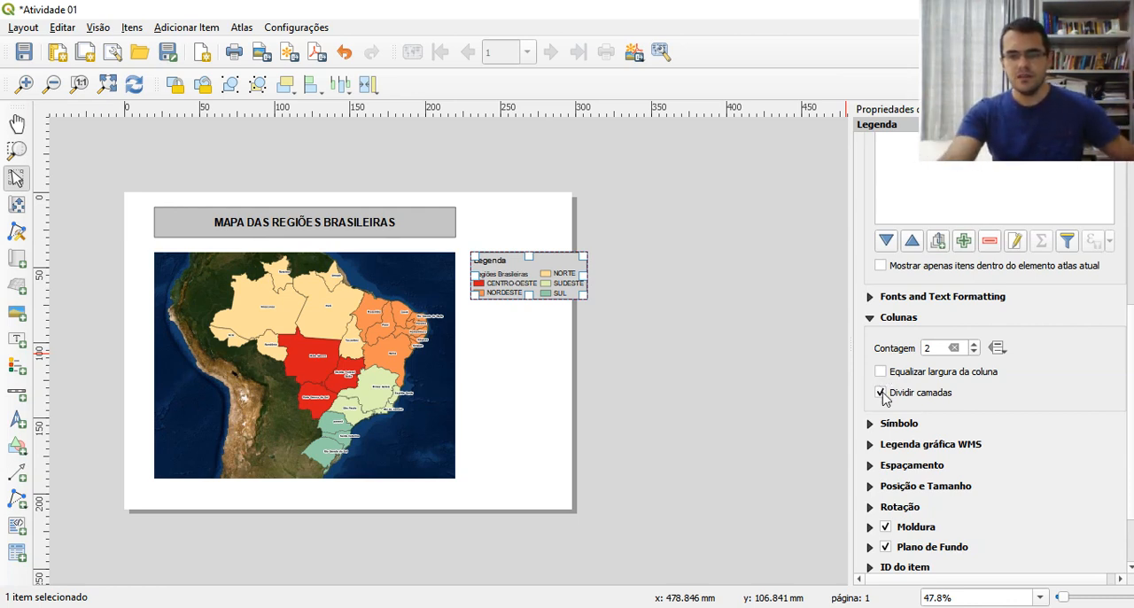
Return the legend to a single column by setting its count (Contagem) to 1
{"action": "left_click", "coordinate": [927, 348]}
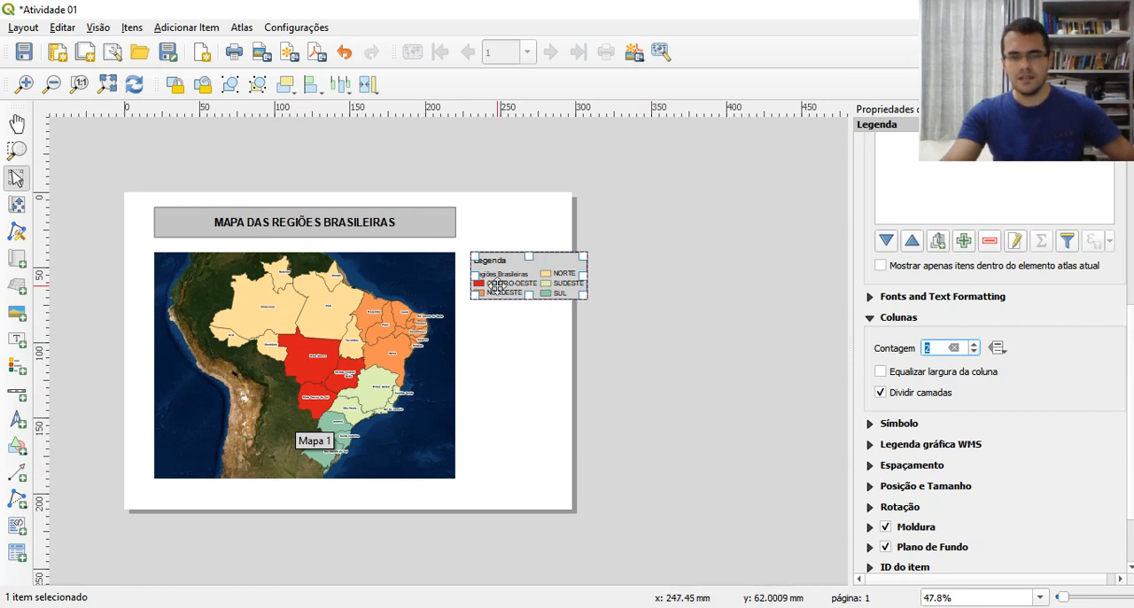
{"action": "double_click", "coordinate": [924, 349]}
{"action": "type", "text": "1"}
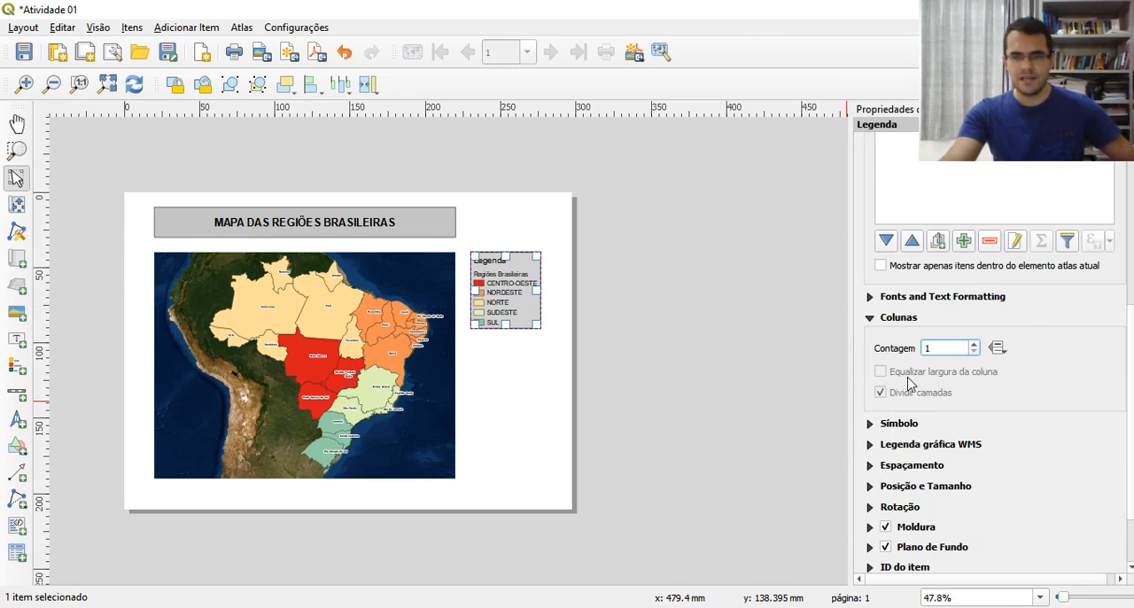
Examine the legend's symbol size settings (Símbolo) and its remaining property groups, and deselect the legend
{"action": "left_click", "coordinate": [869, 424]}
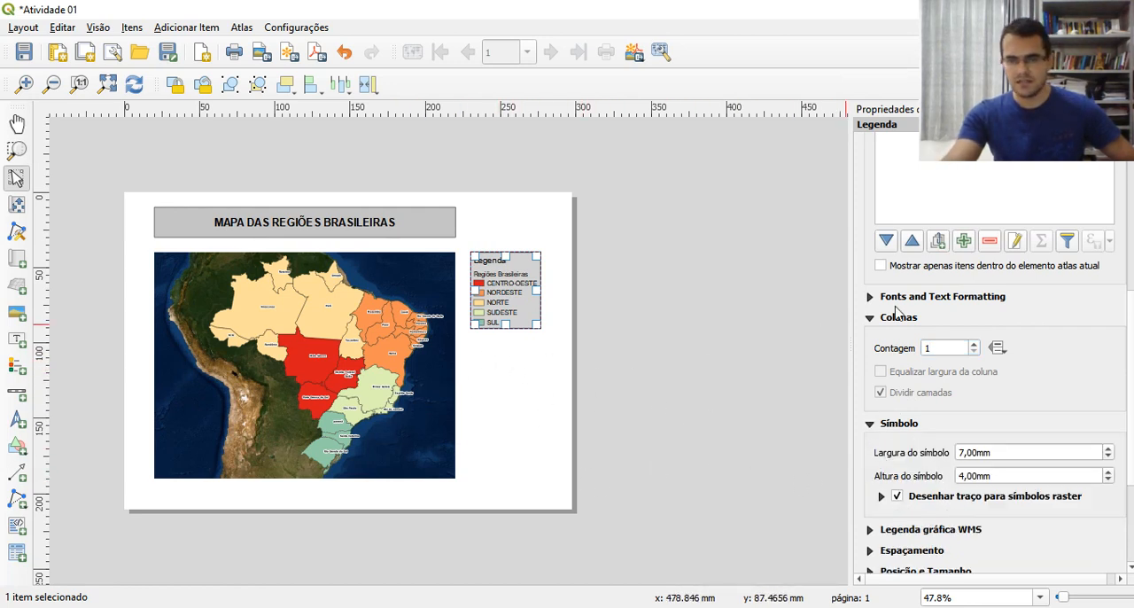
{"action": "scroll", "coordinate": [1131, 314], "scroll_direction": "down", "scroll_amount": 4}
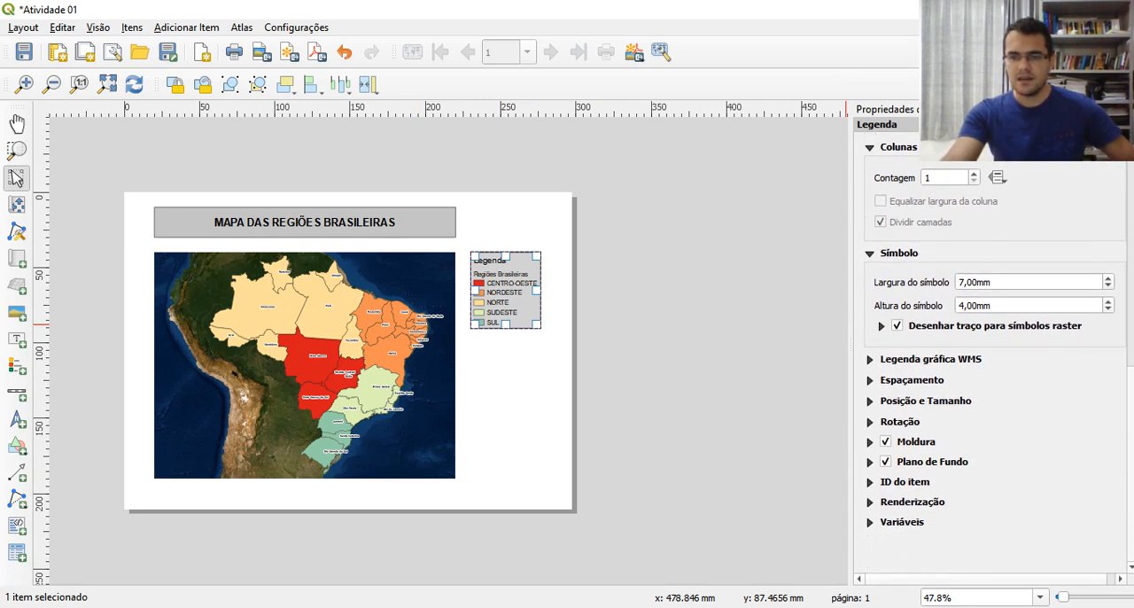
{"action": "scroll", "coordinate": [992, 355], "scroll_direction": "up", "scroll_amount": 1}
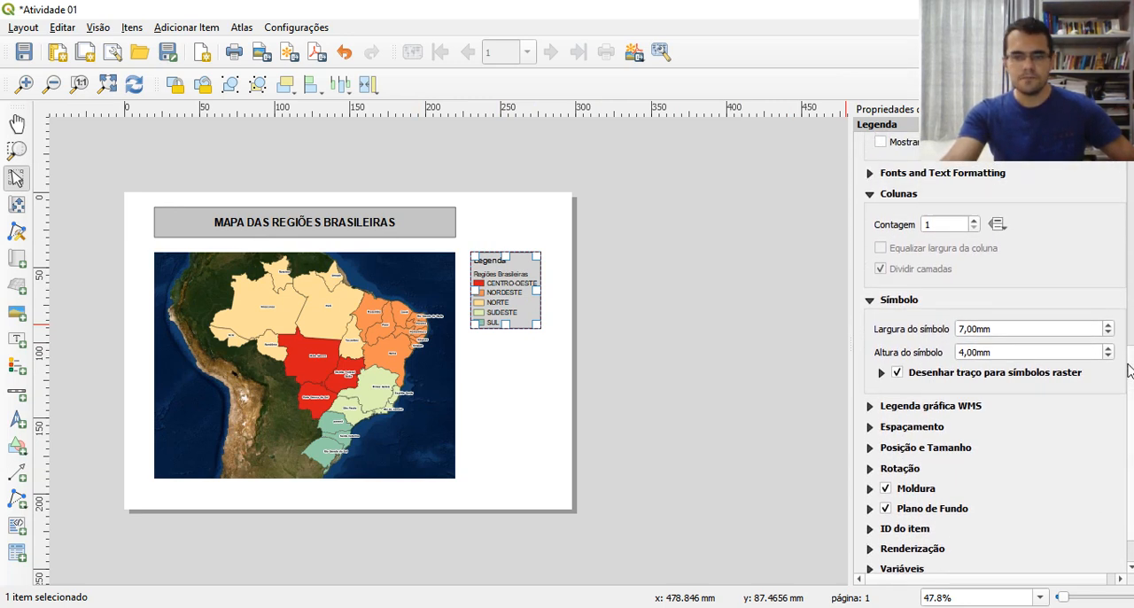
{"action": "left_click", "coordinate": [509, 385]}
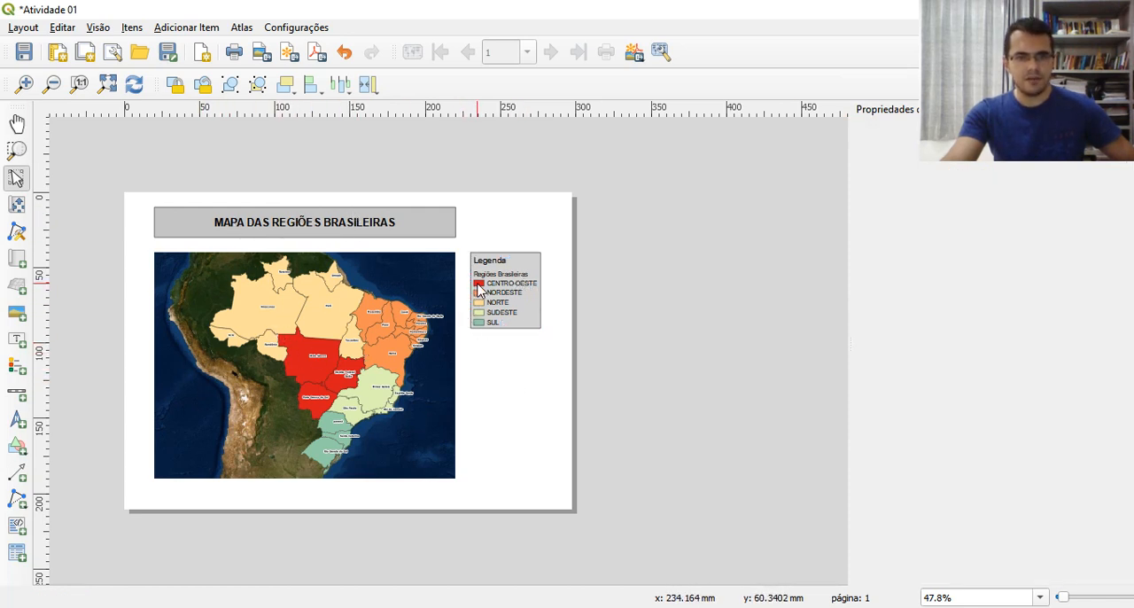
Add a scale bar below the map at X 20 mm, Y 190 mm, with width 200 mm and height 10 mm
{"action": "left_click", "coordinate": [17, 395]}
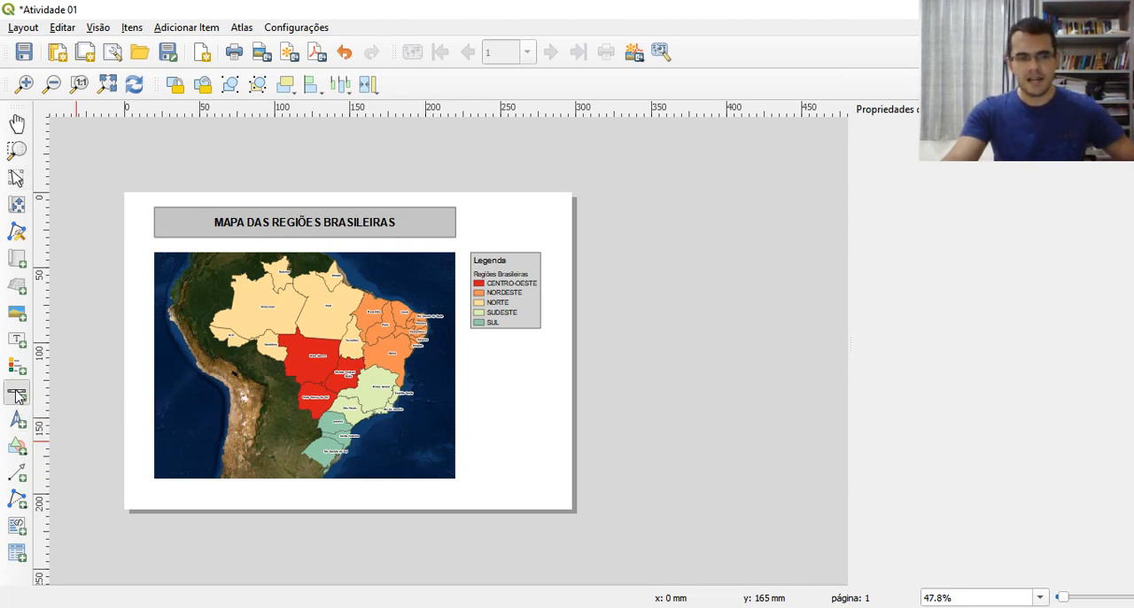
{"action": "left_click", "coordinate": [155, 484]}
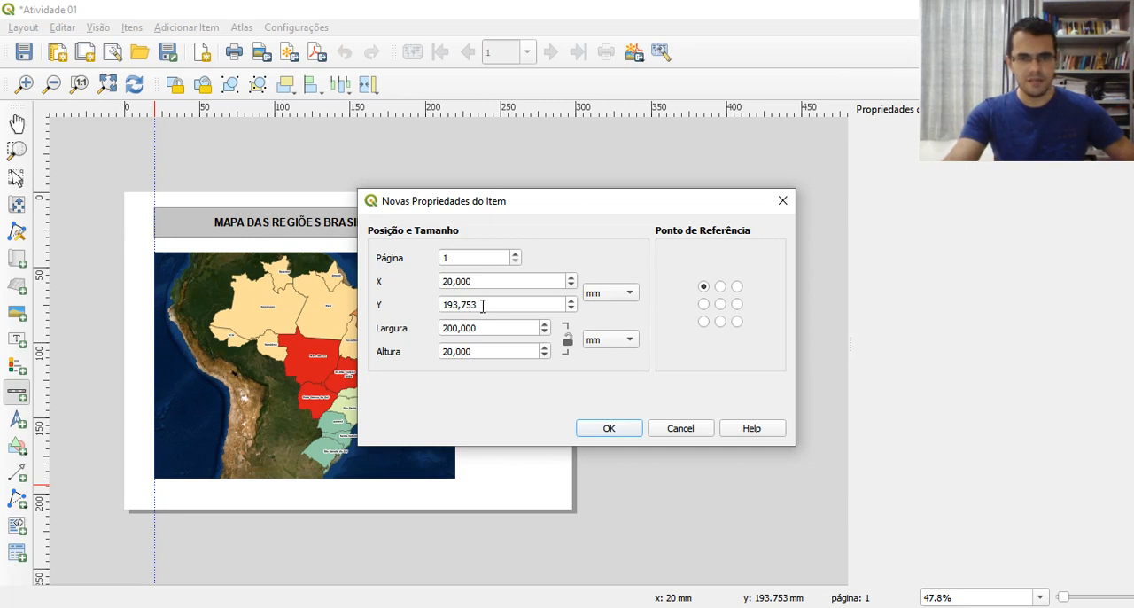
{"action": "left_click_drag", "start_coordinate": [483, 304], "coordinate": [451, 304]}
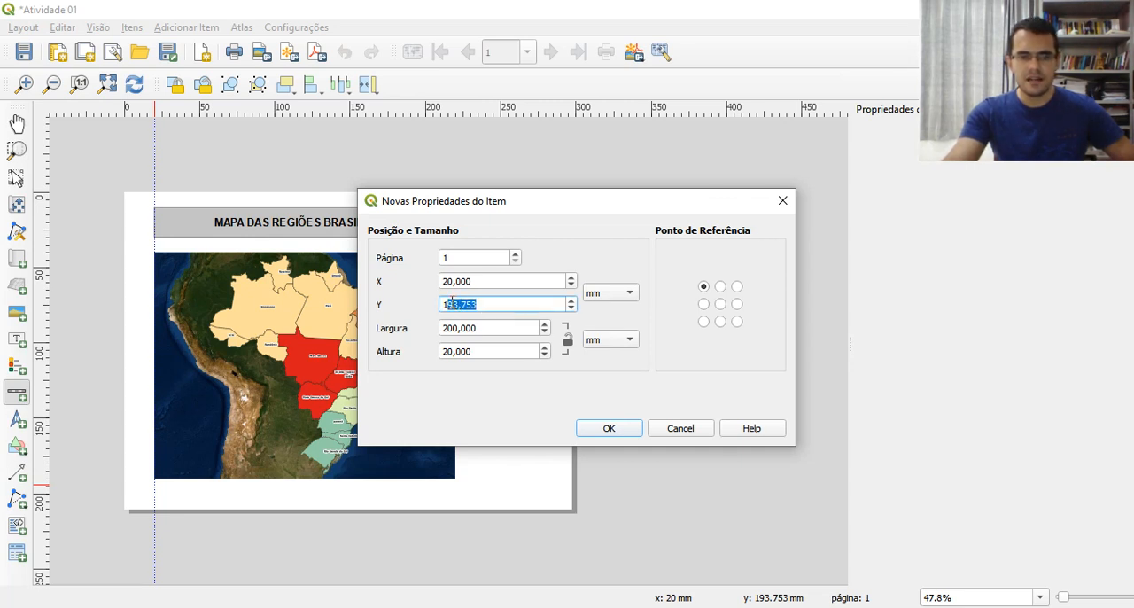
{"action": "type", "text": "0"}
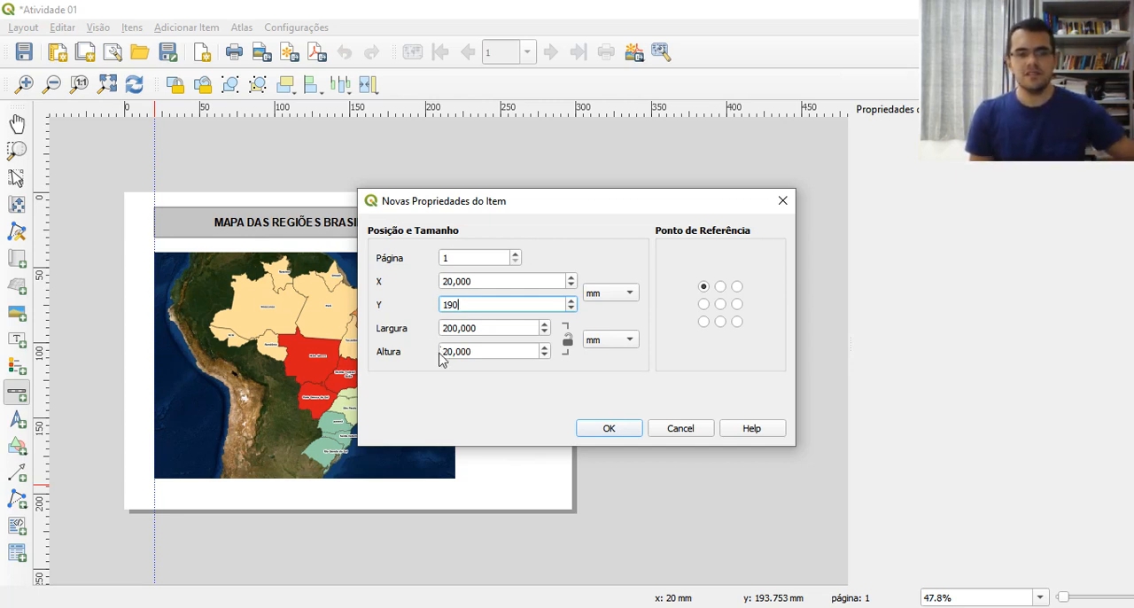
{"action": "left_click_drag", "start_coordinate": [447, 357], "coordinate": [445, 354]}
{"action": "type", "text": "1"}
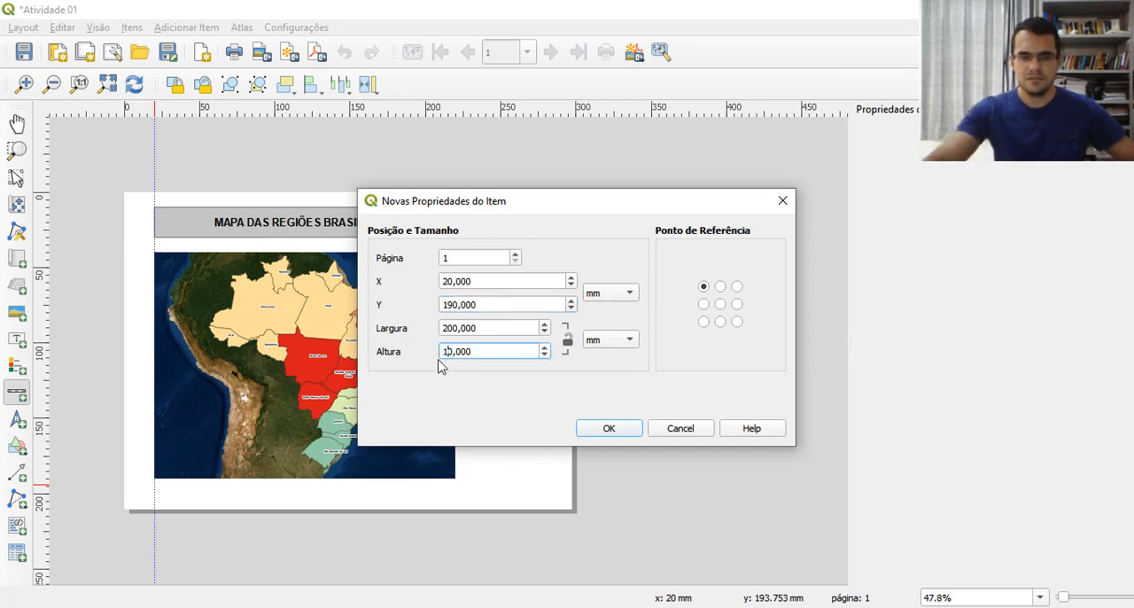
{"action": "left_click", "coordinate": [590, 431]}
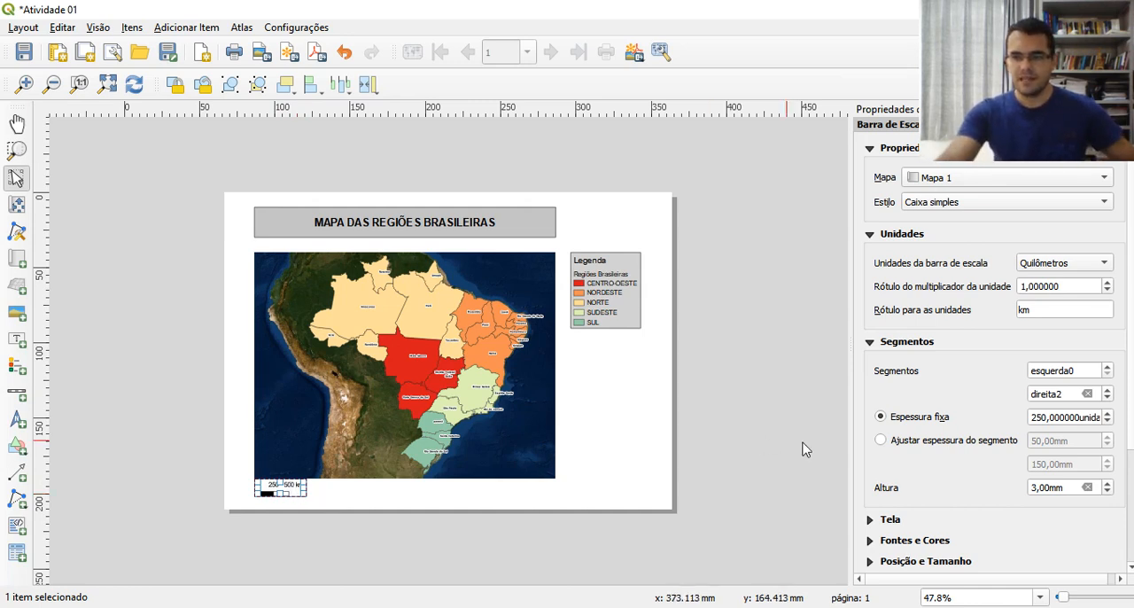
Set the scale bar's segments to 2 on the left (esquerda) and 4 on the right (direita)
{"action": "left_click", "coordinate": [1073, 371]}
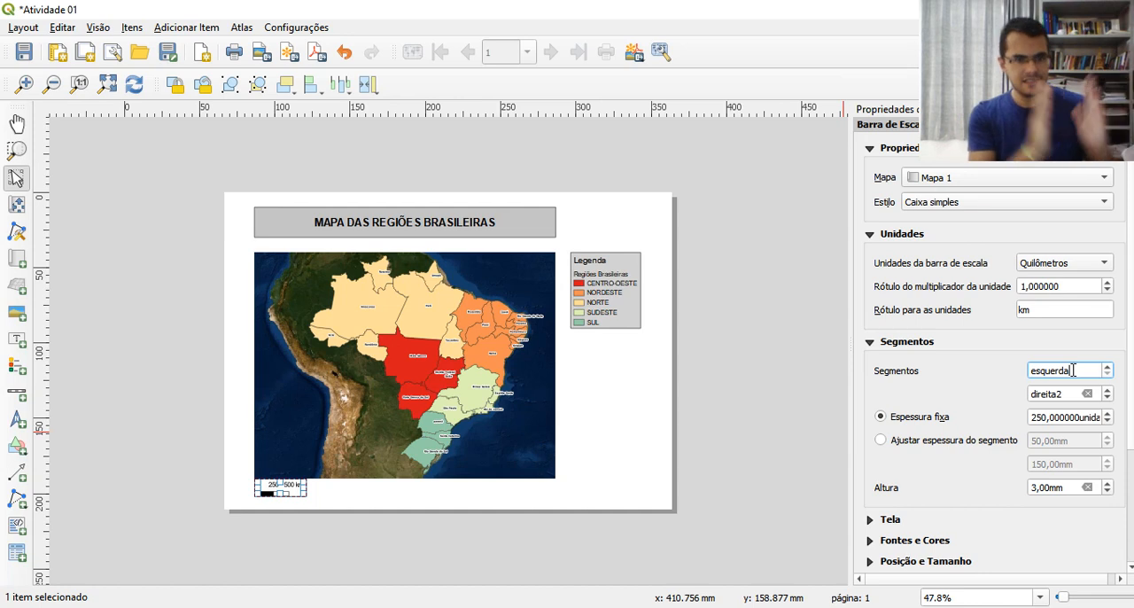
{"action": "type", "text": "0"}
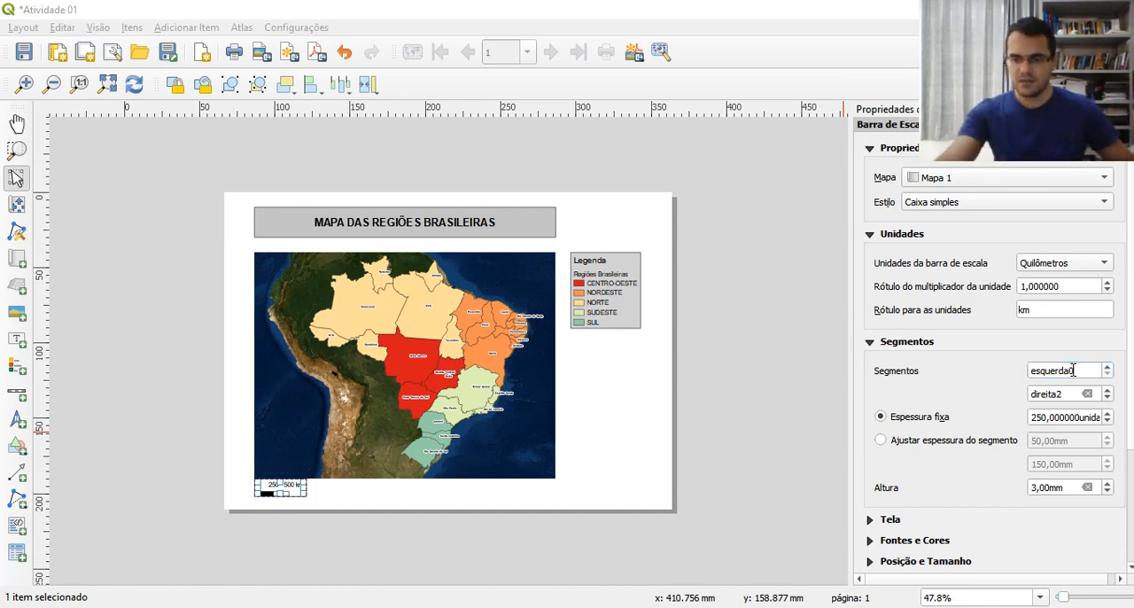
{"action": "double_click", "coordinate": [1073, 370]}
{"action": "type", "text": "2"}
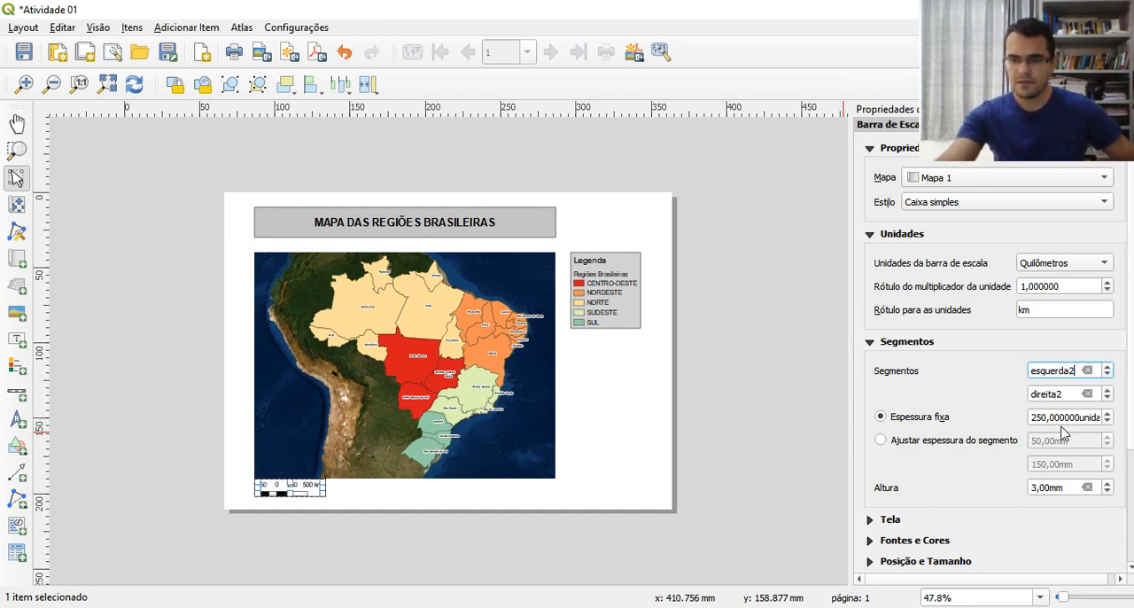
{"action": "double_click", "coordinate": [1059, 393]}
{"action": "type", "text": "4"}
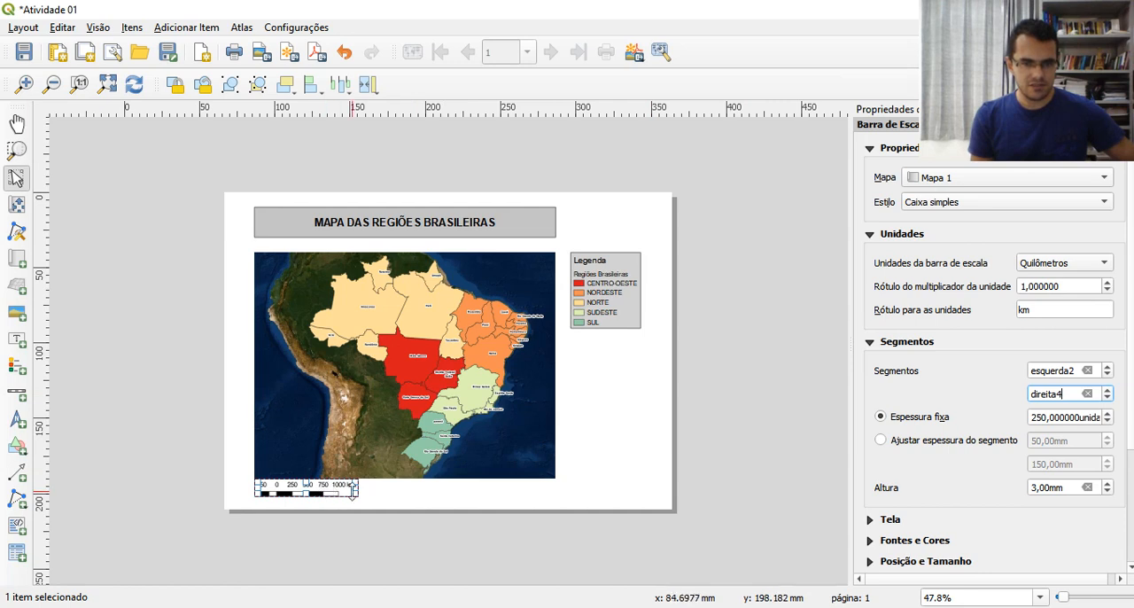
Try the placeholder unit label "glglglgh" on the scale bar and restore the label to km
{"action": "left_click", "coordinate": [1032, 310]}
{"action": "double_click", "coordinate": [1023, 310]}
{"action": "type", "text": "glglglgh"}
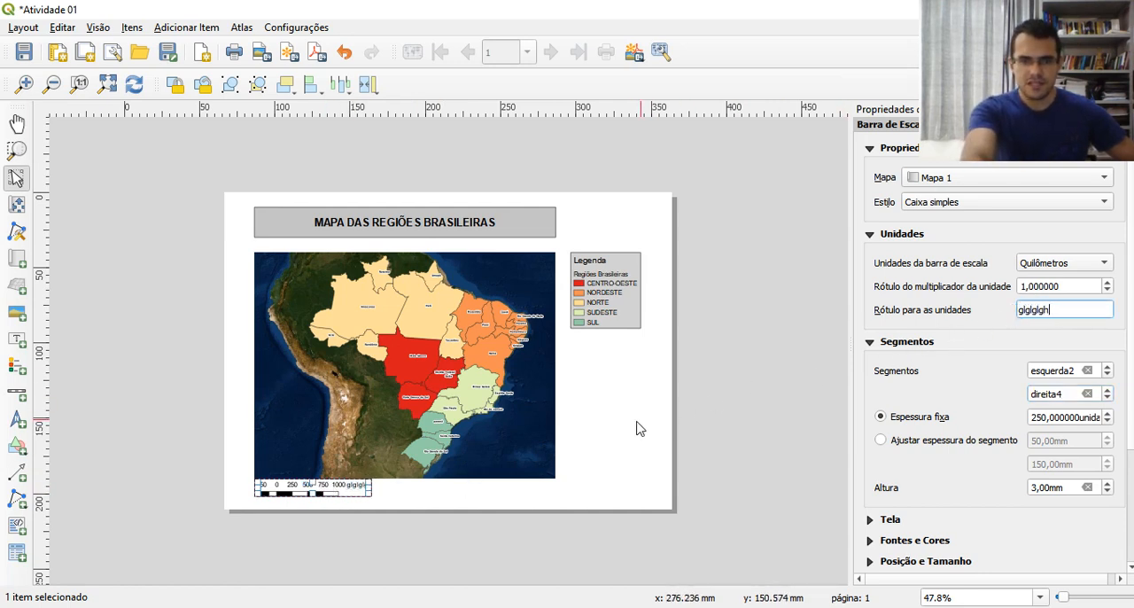
{"action": "key", "text": "BackSpace"}
{"action": "key", "text": "BackSpace"}
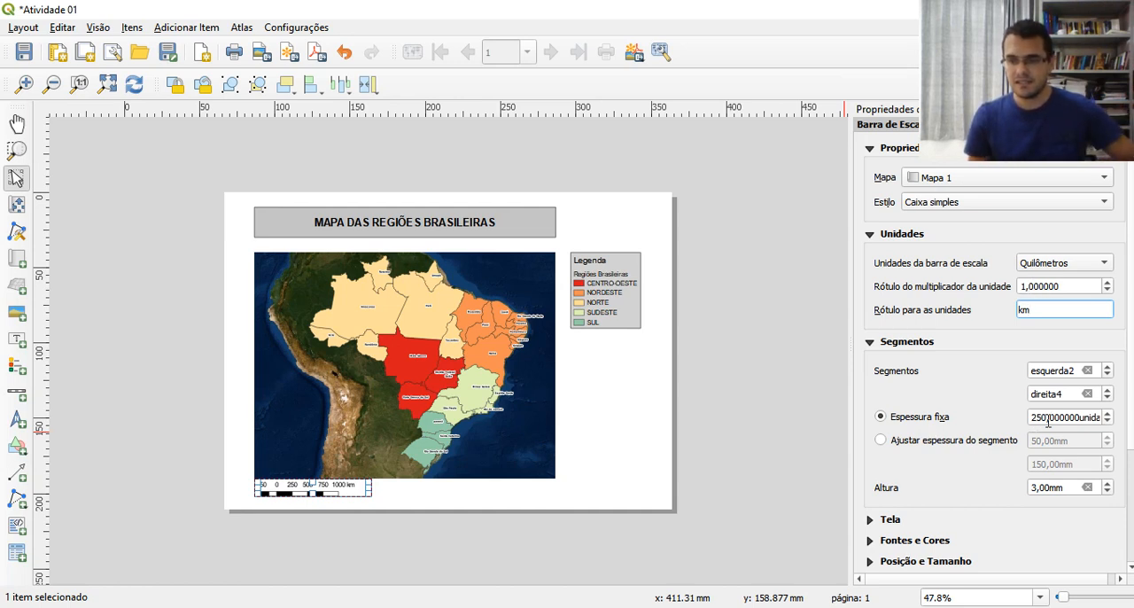
Set the scale bar's fixed segment width (Espessura fixa) to 500 units and deselect it
{"action": "left_click_drag", "start_coordinate": [1042, 417], "coordinate": [1030, 422]}
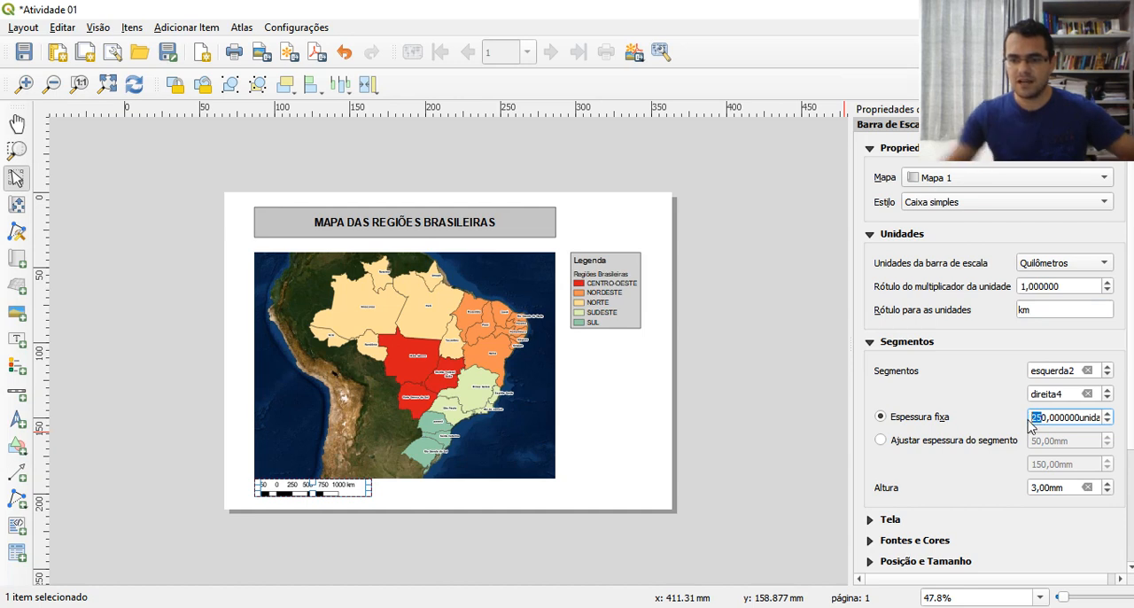
{"action": "type", "text": "50"}
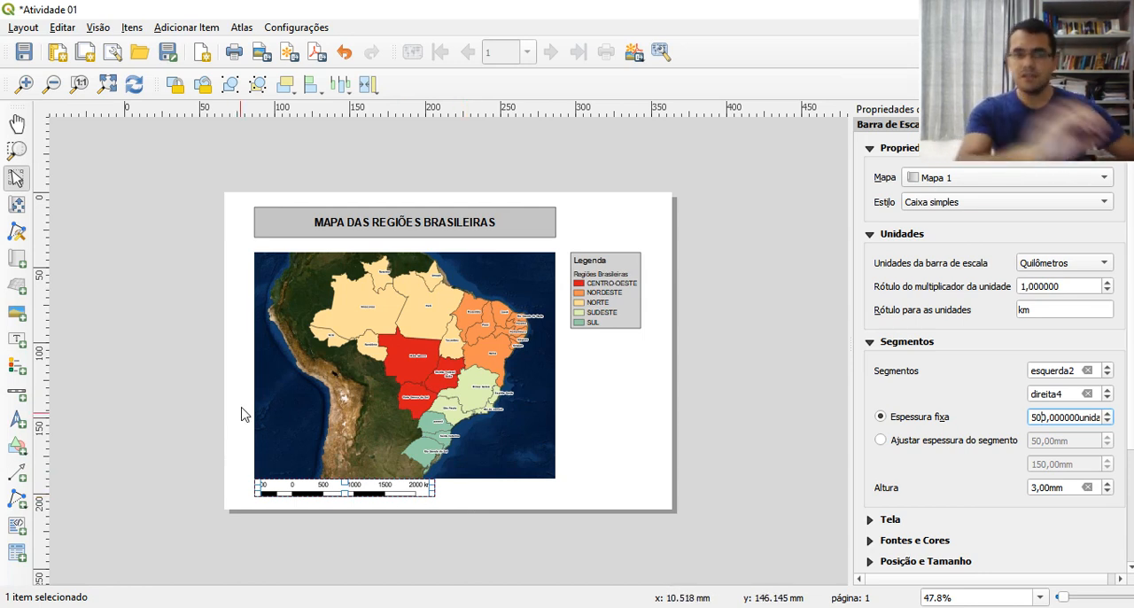
{"action": "left_click", "coordinate": [491, 501]}
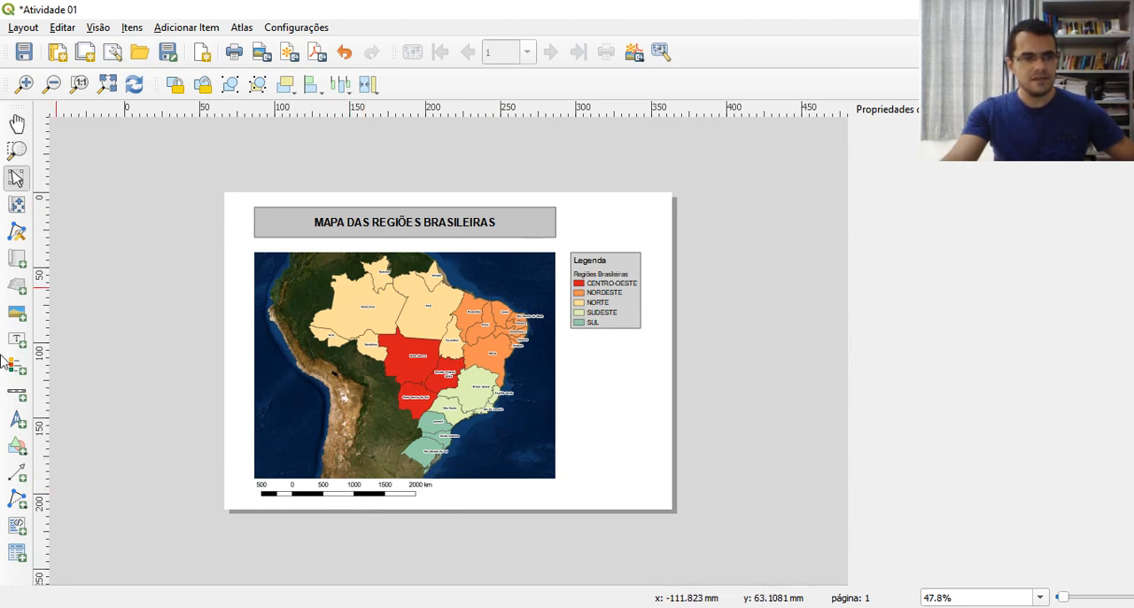
Add a north arrow about 19 mm wide over the ocean in the map's lower-left corner and extend its frame slightly upward
{"action": "left_click", "coordinate": [16, 423]}
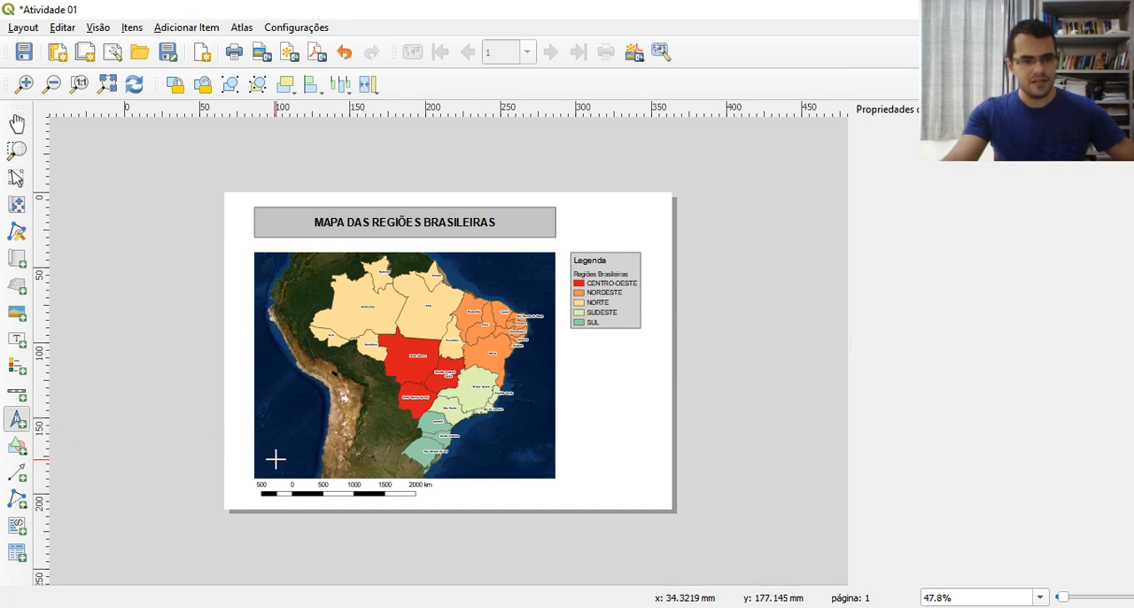
{"action": "left_click_drag", "start_coordinate": [270, 459], "coordinate": [299, 435]}
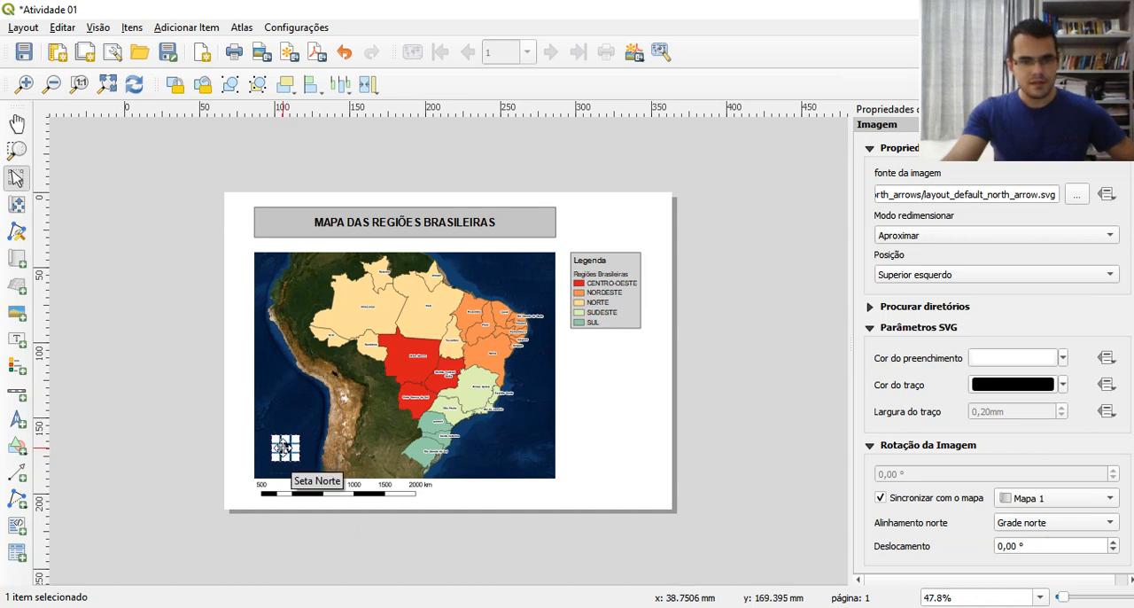
{"action": "left_click_drag", "start_coordinate": [285, 435], "coordinate": [286, 428]}
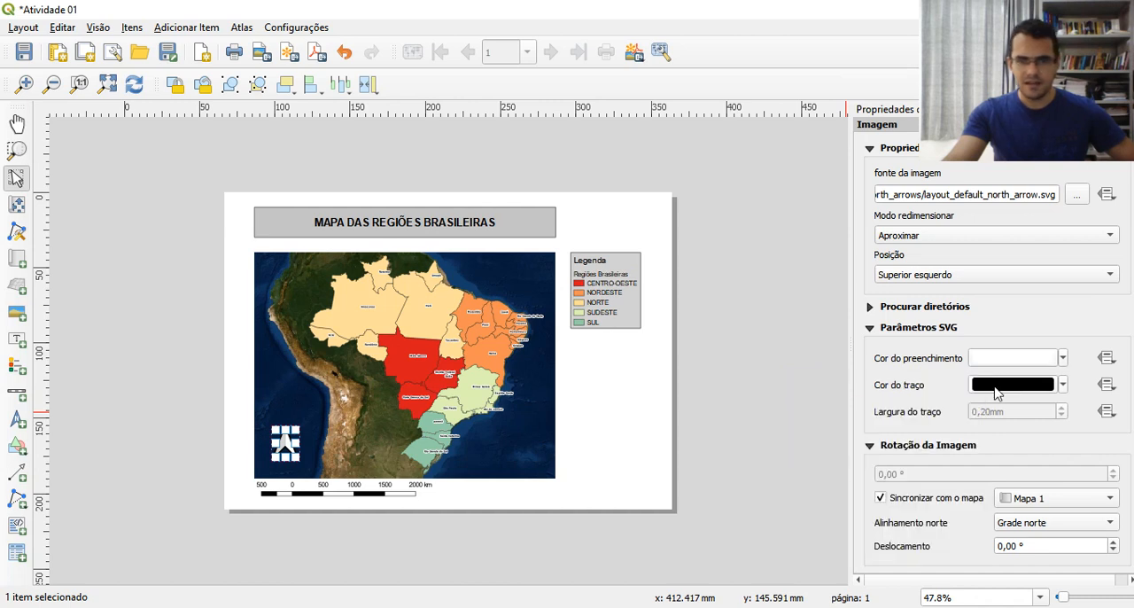
Set the north arrow's fill colour to dark red #890b0b and its stroke colour to near-black #070707
{"action": "left_click", "coordinate": [990, 359]}
{"action": "mouse_move", "coordinate": [1002, 246]}
{"action": "left_mouse_down"}
{"action": "mouse_move", "coordinate": [1034, 244]}
{"action": "mouse_move", "coordinate": [1002, 233]}
{"action": "mouse_move", "coordinate": [1012, 254]}
{"action": "mouse_move", "coordinate": [1002, 274]}
{"action": "mouse_move", "coordinate": [991, 227]}
{"action": "mouse_move", "coordinate": [1028, 255]}
{"action": "mouse_move", "coordinate": [1021, 238]}
{"action": "left_mouse_up"}
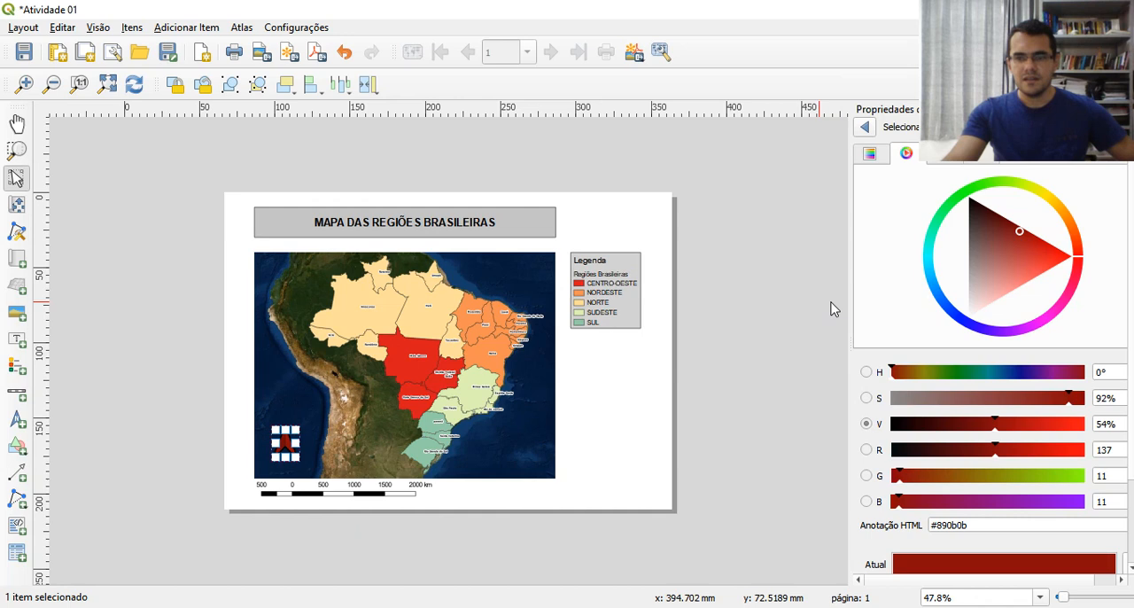
{"action": "left_click", "coordinate": [865, 127]}
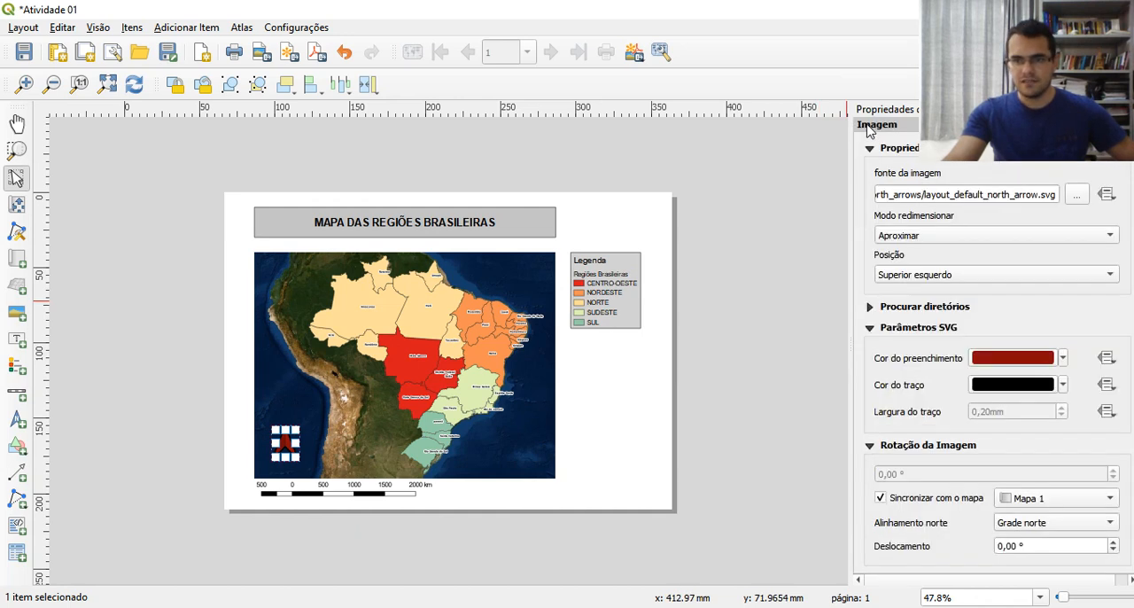
{"action": "left_click", "coordinate": [1007, 384]}
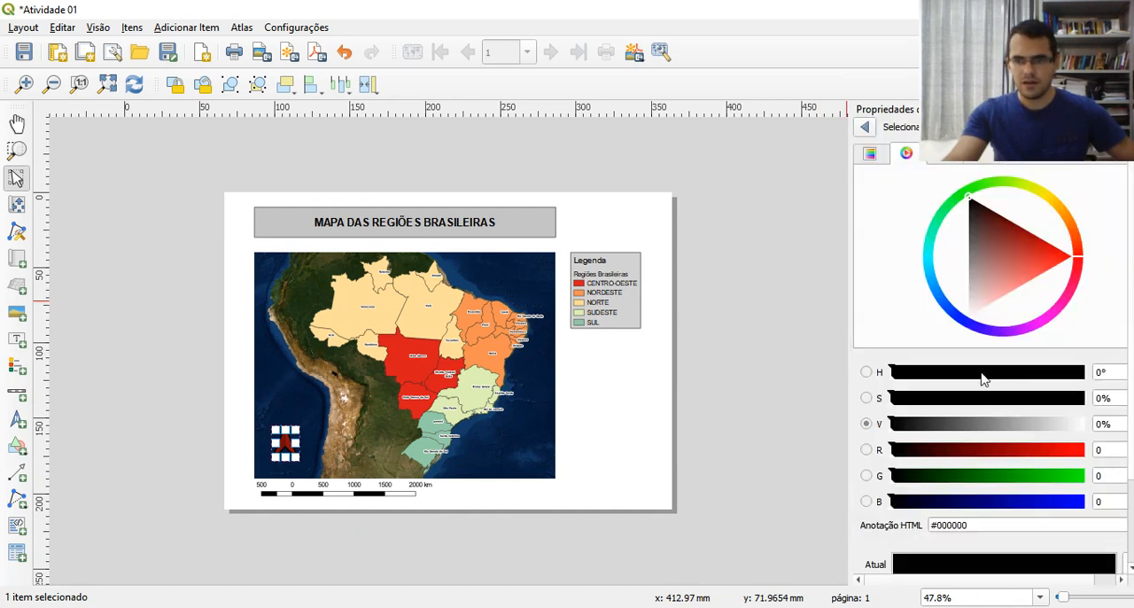
{"action": "mouse_move", "coordinate": [891, 423]}
{"action": "left_mouse_down"}
{"action": "mouse_move", "coordinate": [1027, 421]}
{"action": "mouse_move", "coordinate": [899, 408]}
{"action": "left_mouse_up"}
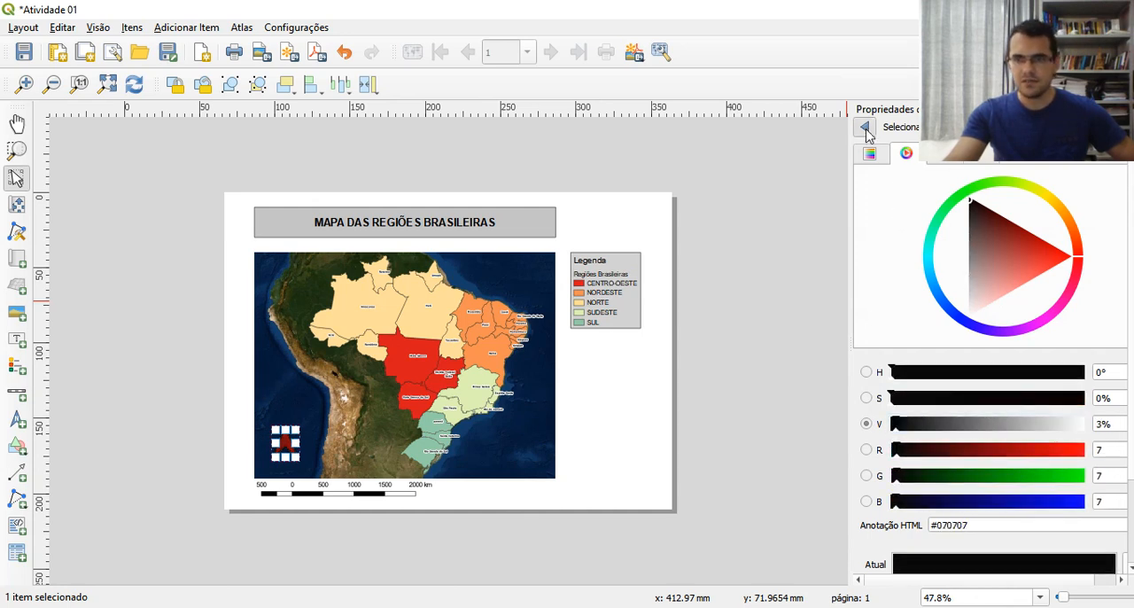
{"action": "left_click", "coordinate": [865, 126]}
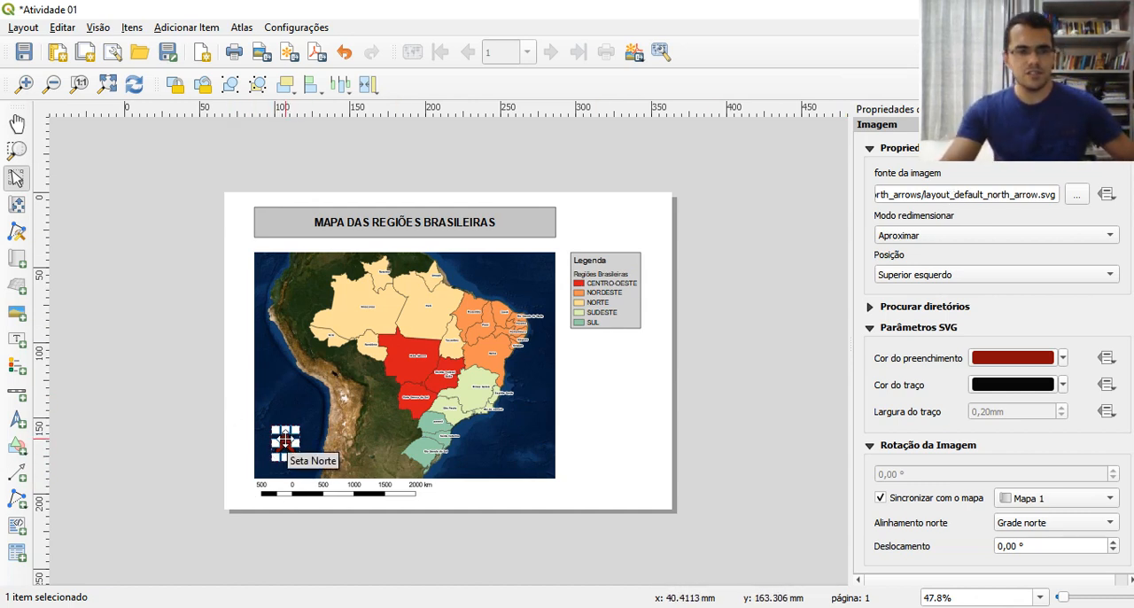
{"action": "left_click", "coordinate": [467, 497]}
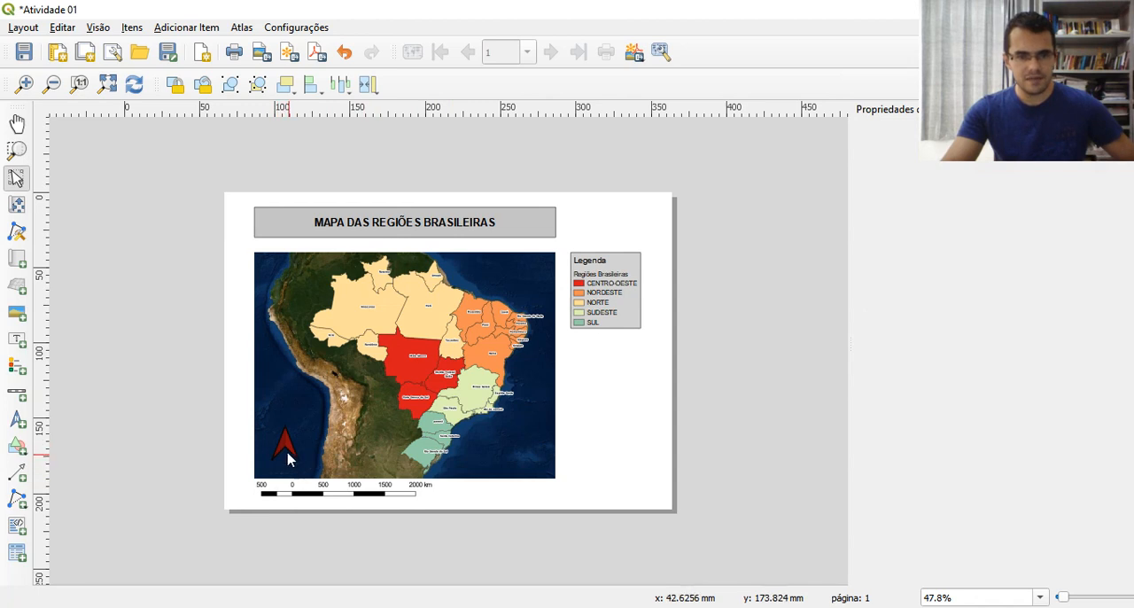
Examine the north arrow's image source path (fonte da imagem) and the file chooser for another SVG, and deselect the arrow
{"action": "left_click", "coordinate": [286, 450]}
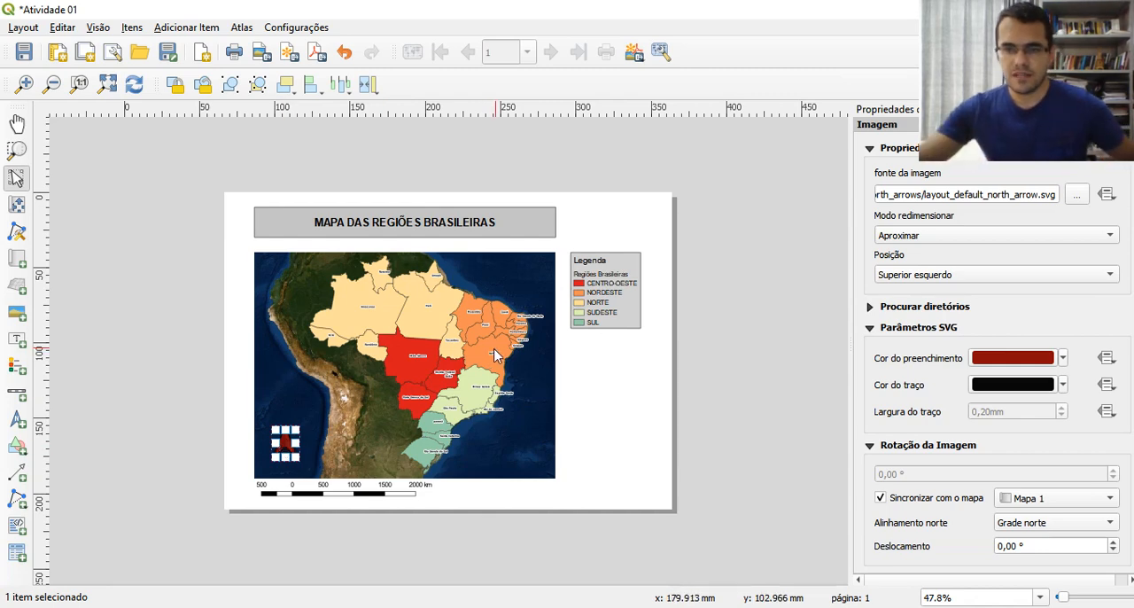
{"action": "left_click", "coordinate": [1083, 202]}
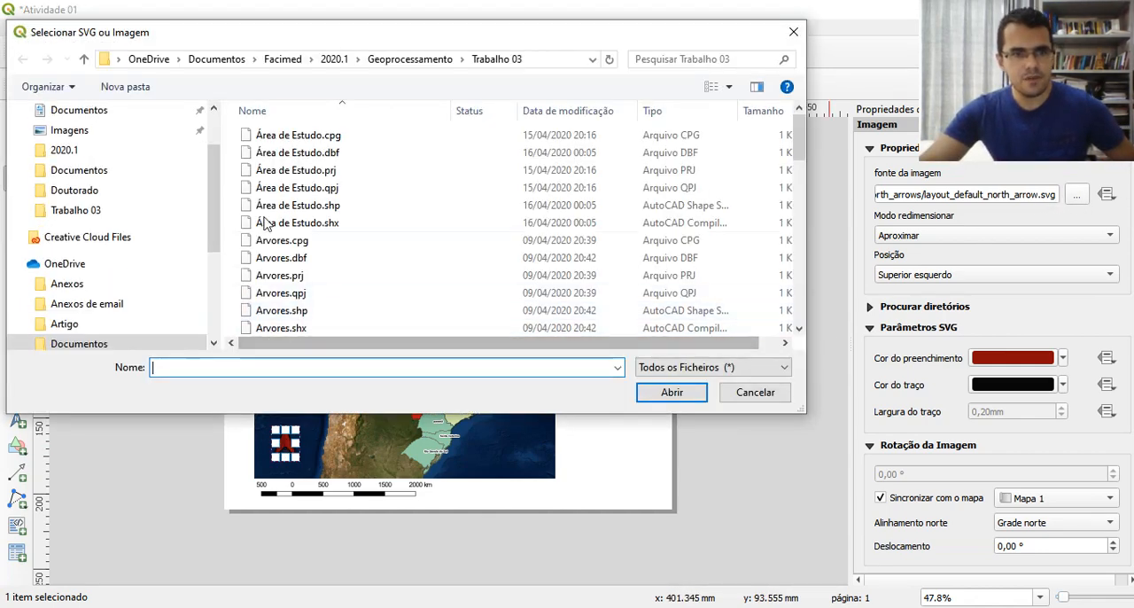
{"action": "left_click", "coordinate": [793, 32]}
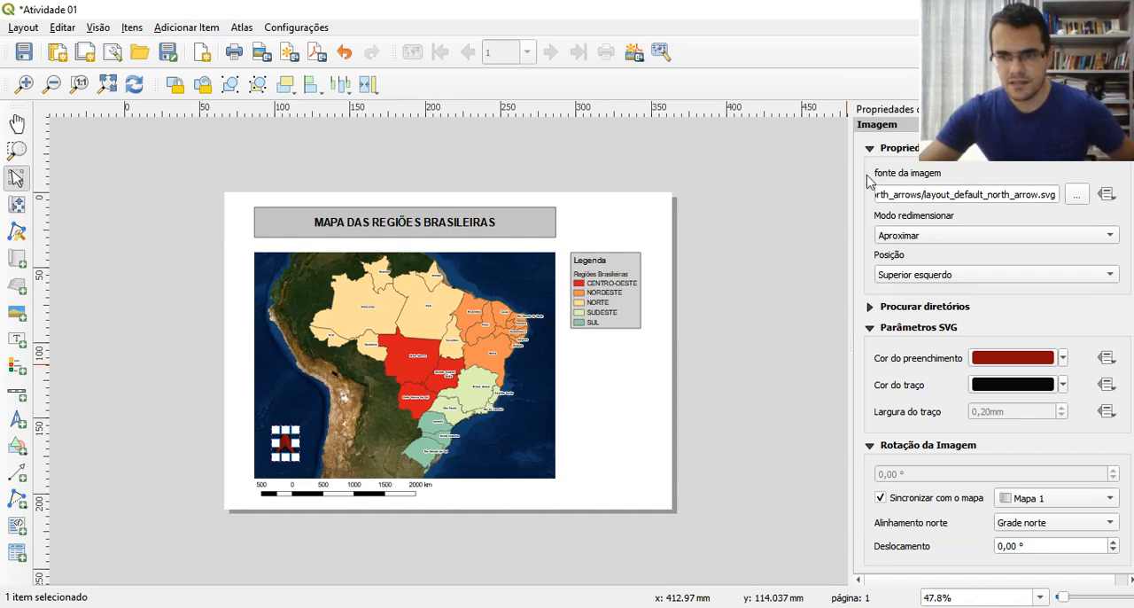
{"action": "left_click", "coordinate": [1077, 197]}
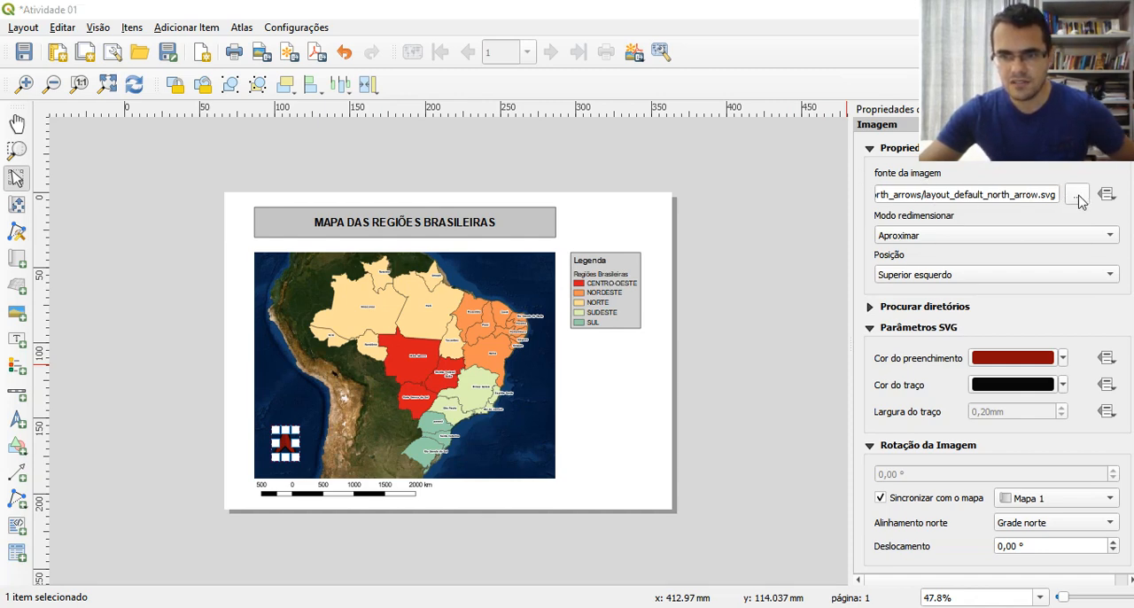
{"action": "left_click", "coordinate": [753, 391]}
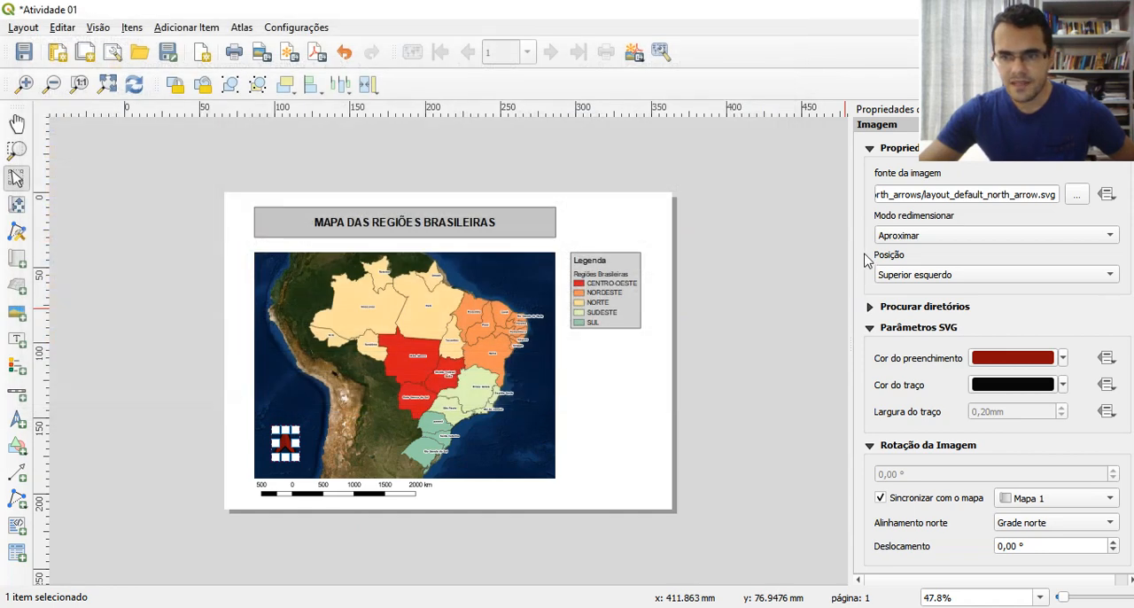
{"action": "left_click_drag", "start_coordinate": [971, 196], "coordinate": [769, 196]}
{"action": "left_click_drag", "start_coordinate": [907, 195], "coordinate": [831, 188]}
{"action": "left_click_drag", "start_coordinate": [912, 195], "coordinate": [1037, 193]}
{"action": "left_click", "coordinate": [1024, 184]}
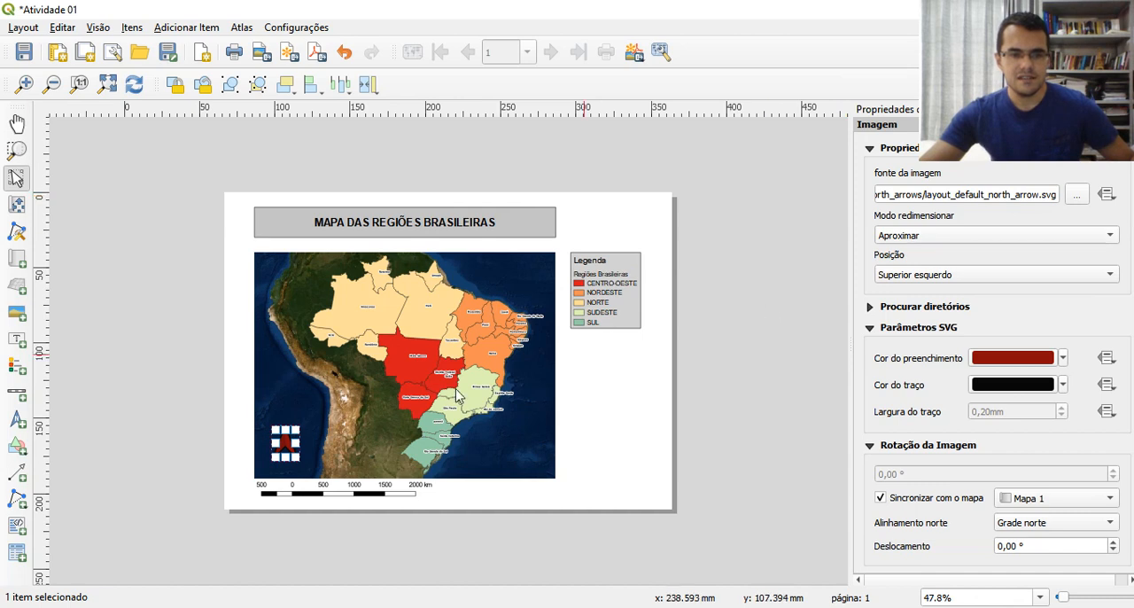
{"action": "left_click", "coordinate": [472, 502]}
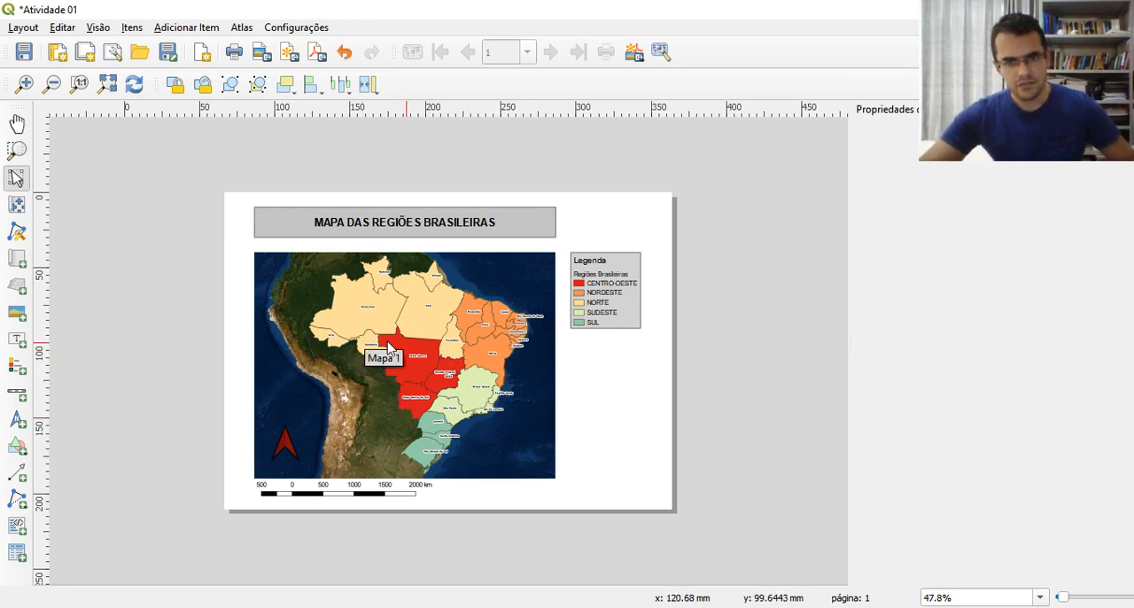
Add an attribute table below the legend at X 230 mm, Y 100 mm, with width 20 mm and height 20 mm
{"action": "left_click", "coordinate": [16, 552]}
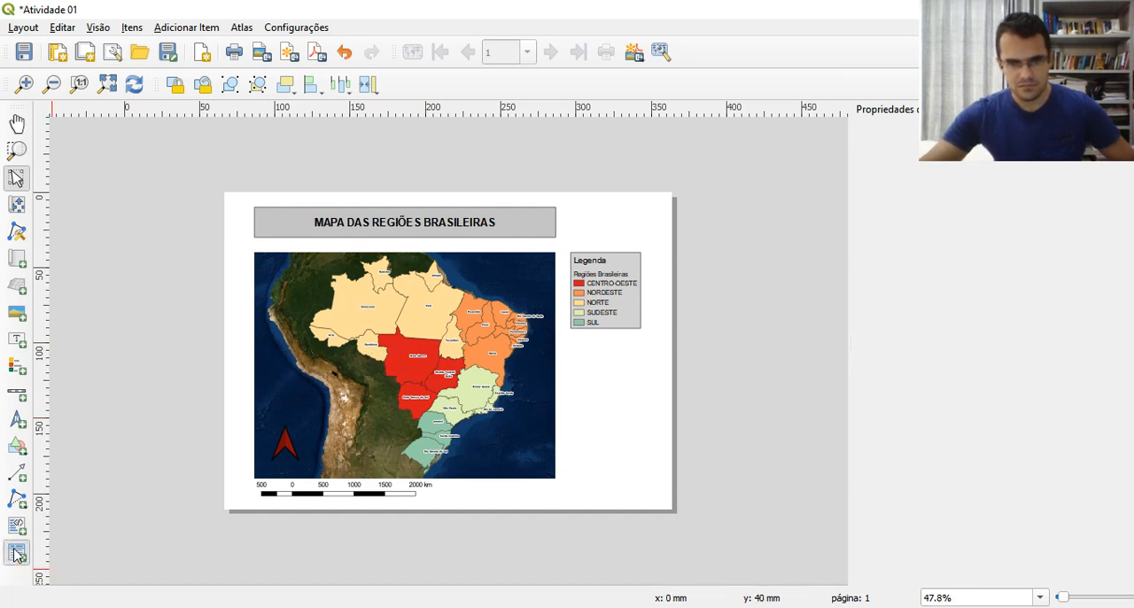
{"action": "left_click", "coordinate": [572, 340]}
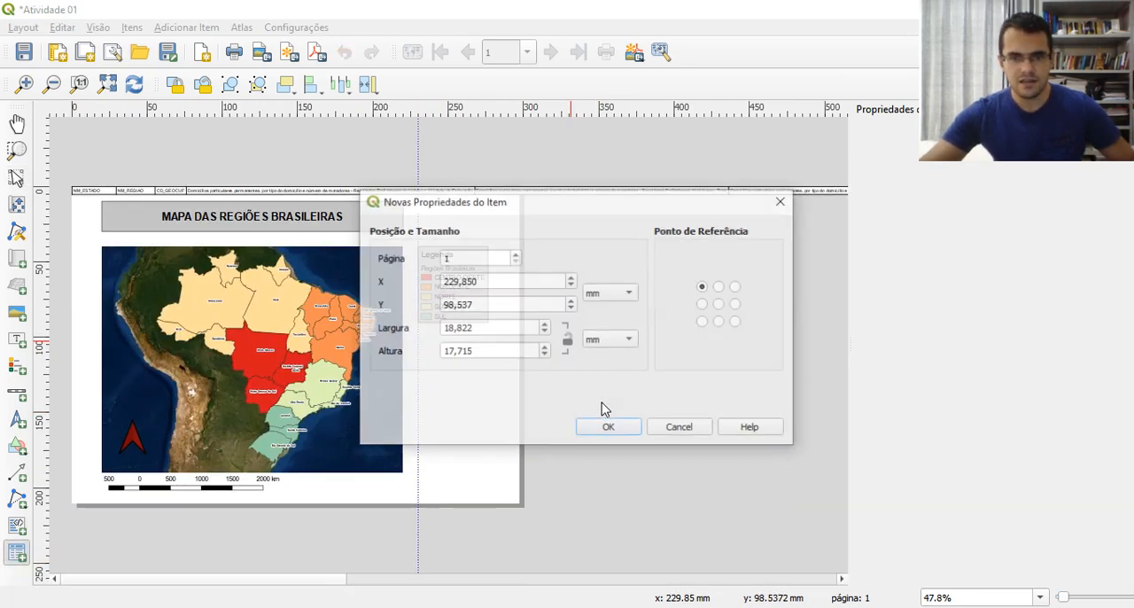
{"action": "double_click", "coordinate": [448, 281]}
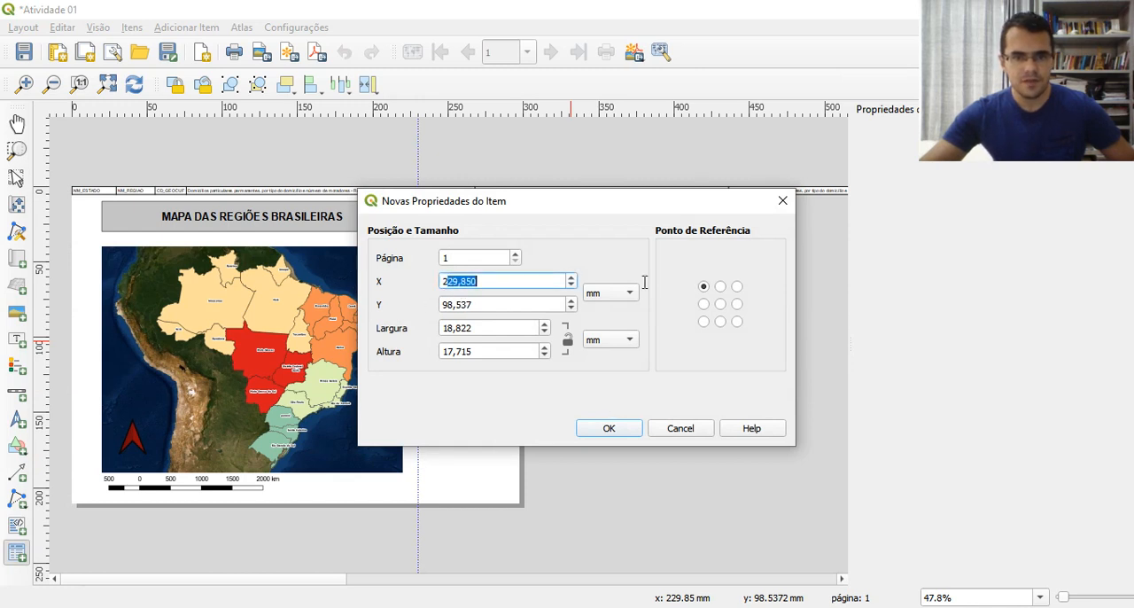
{"action": "type", "text": "230"}
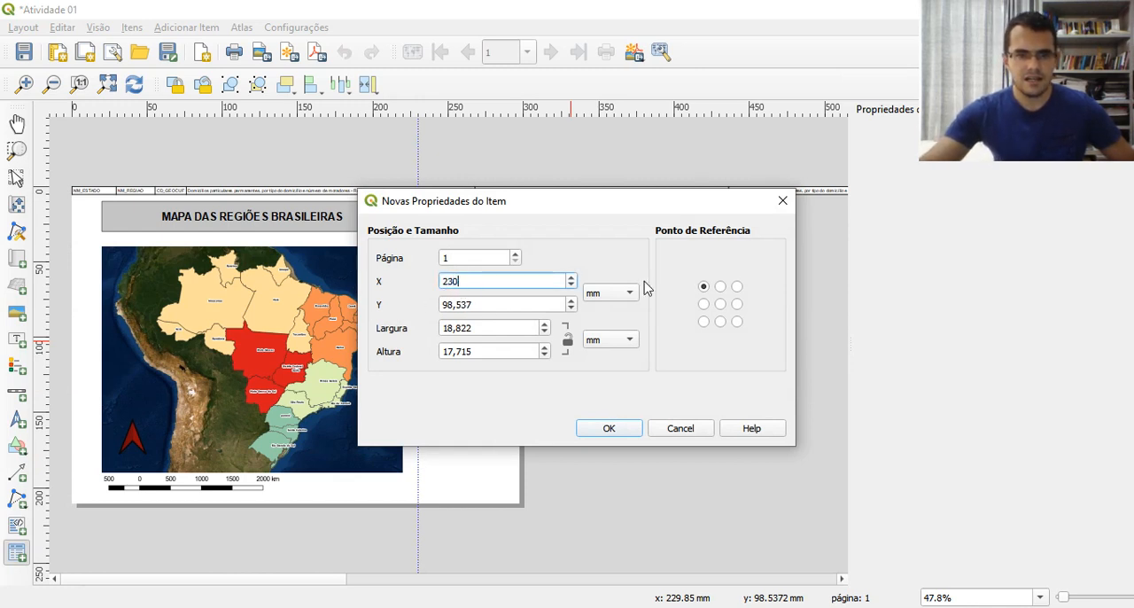
{"action": "key", "text": "Tab"}
{"action": "type", "text": "100"}
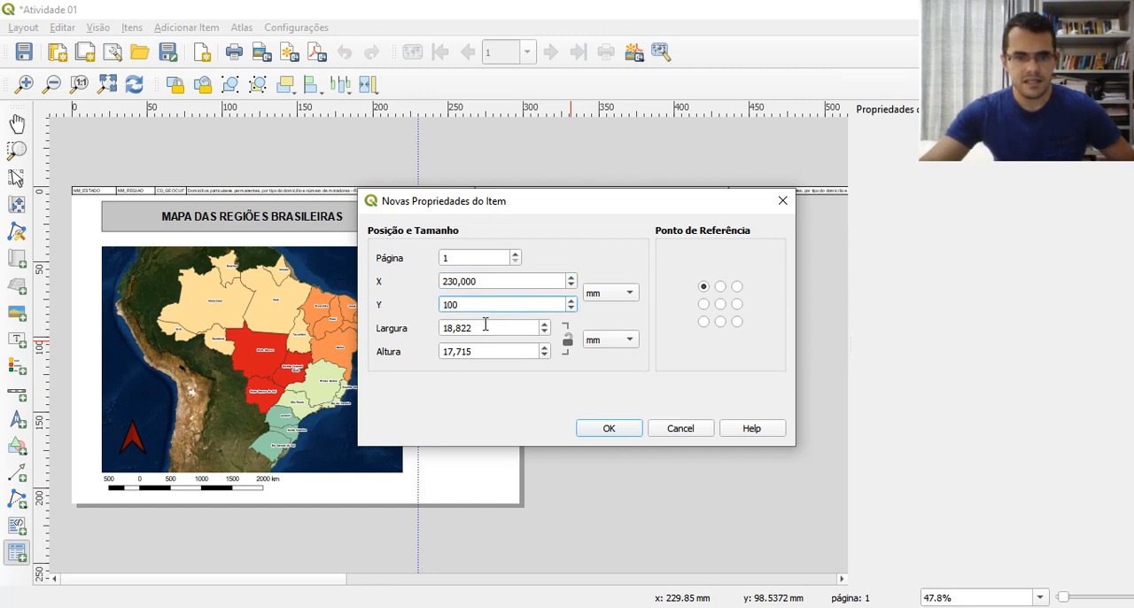
{"action": "key", "text": "Tab"}
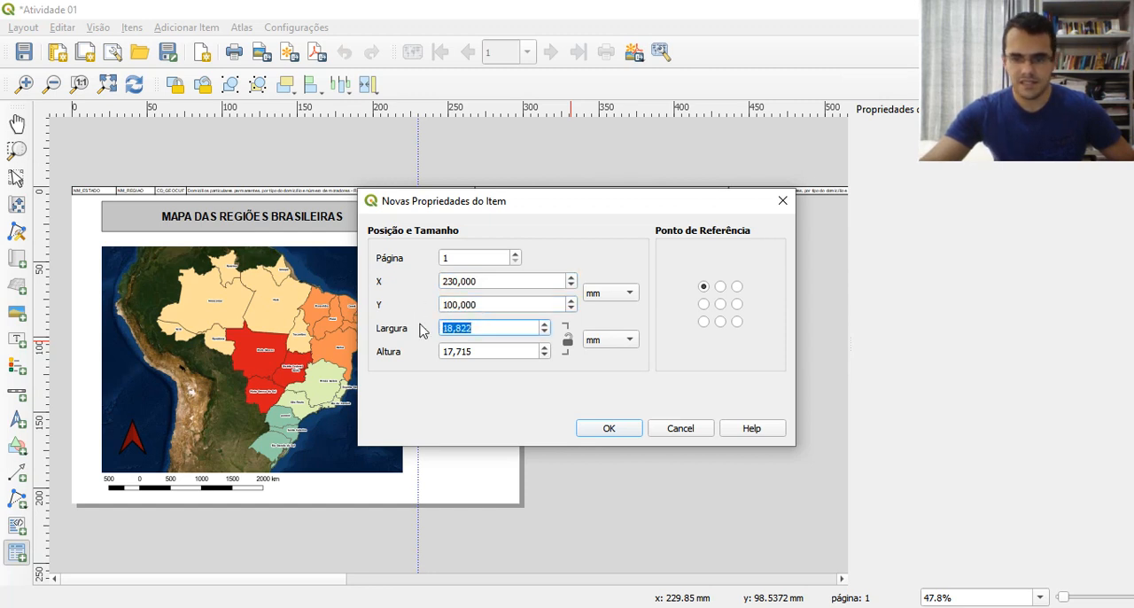
{"action": "type", "text": "20"}
{"action": "key", "text": "Tab"}
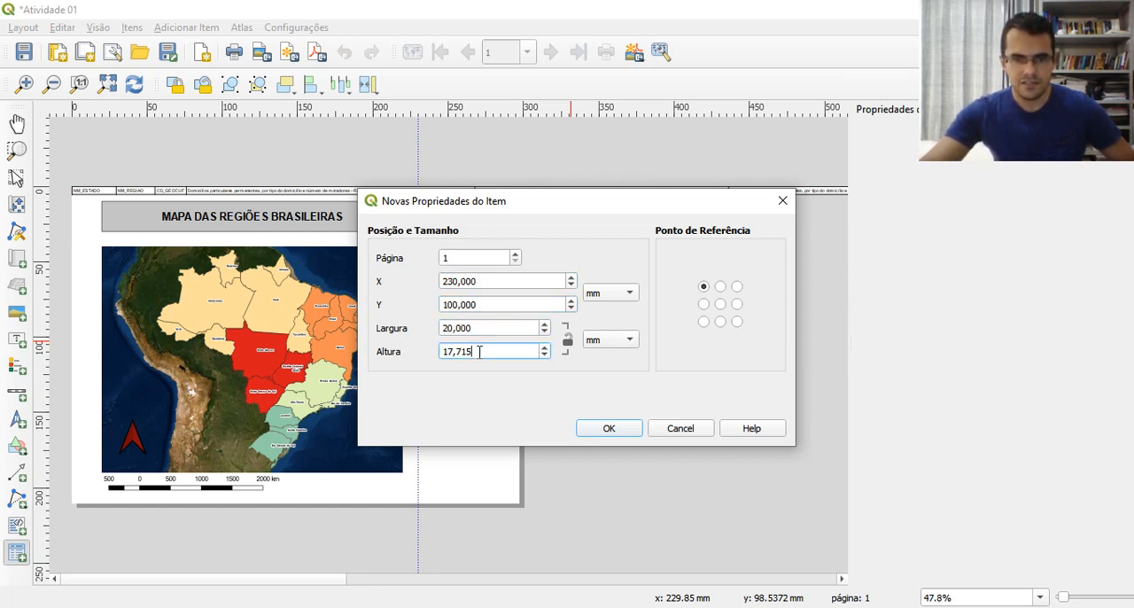
{"action": "type", "text": "20"}
{"action": "left_click", "coordinate": [618, 430]}
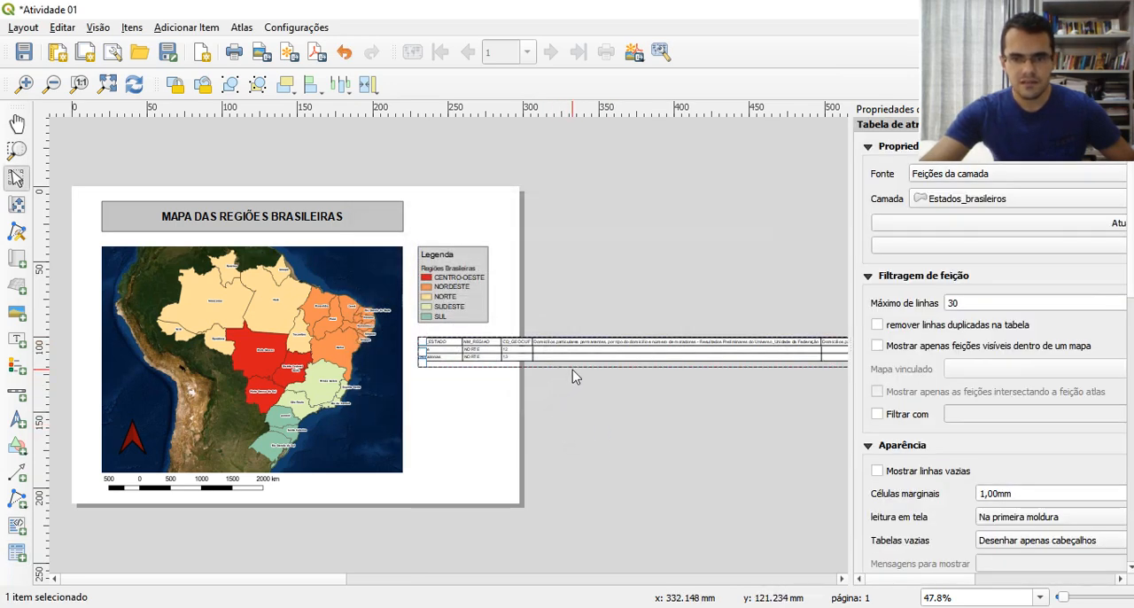
Change the attribute table's source layer (Camada) to Regiões_brasileiras
{"action": "scroll", "coordinate": [510, 364], "scroll_direction": "down", "scroll_amount": 1}
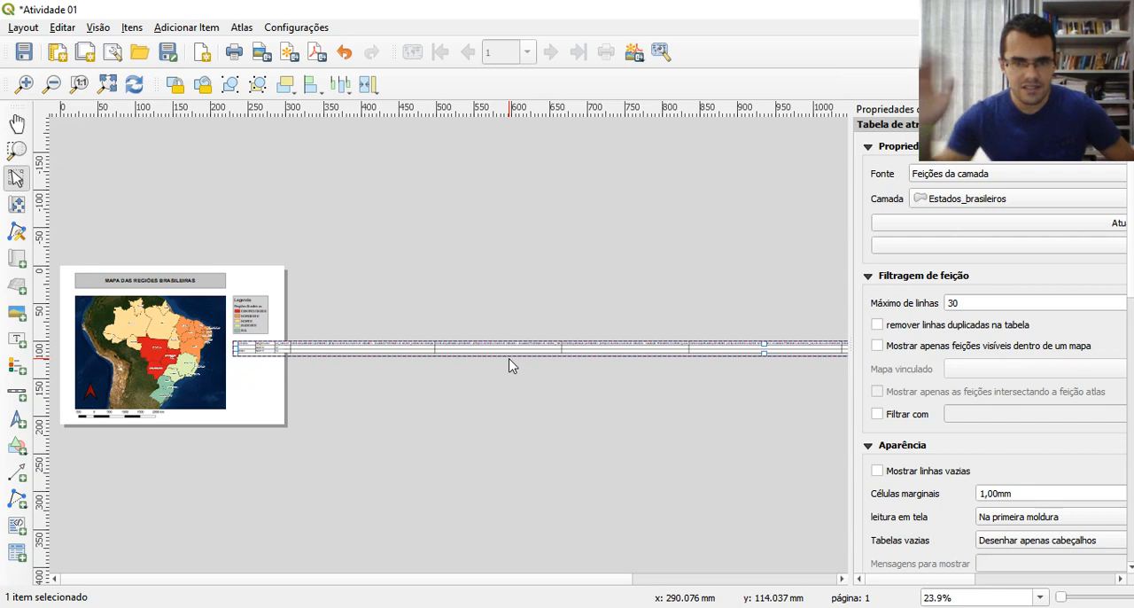
{"action": "scroll", "coordinate": [509, 363], "scroll_direction": "down", "scroll_amount": 1}
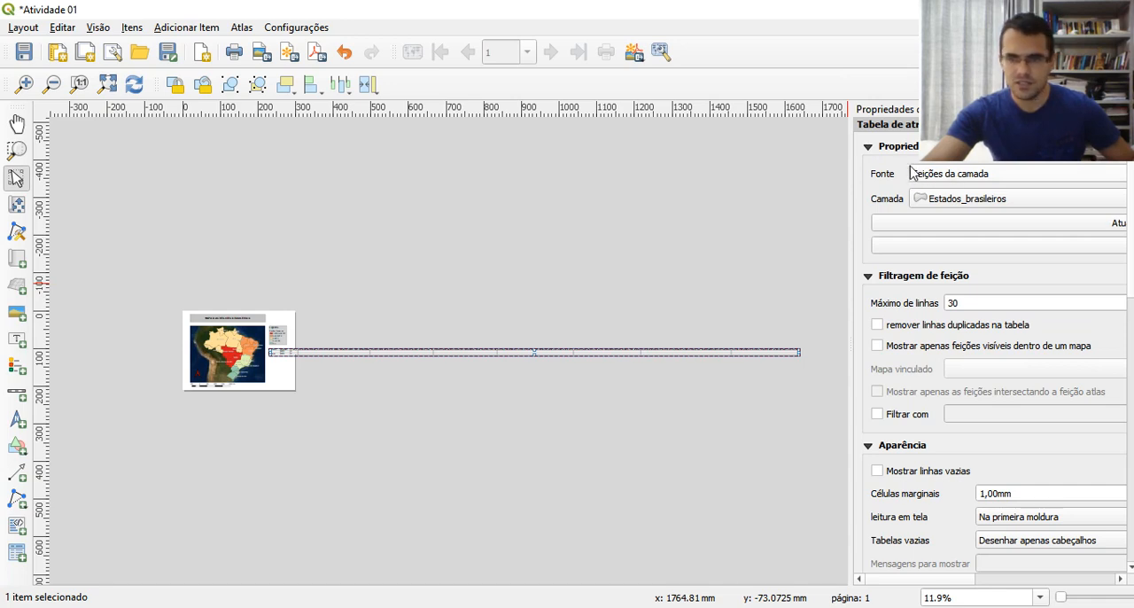
{"action": "left_click", "coordinate": [937, 206]}
{"action": "left_click", "coordinate": [753, 217]}
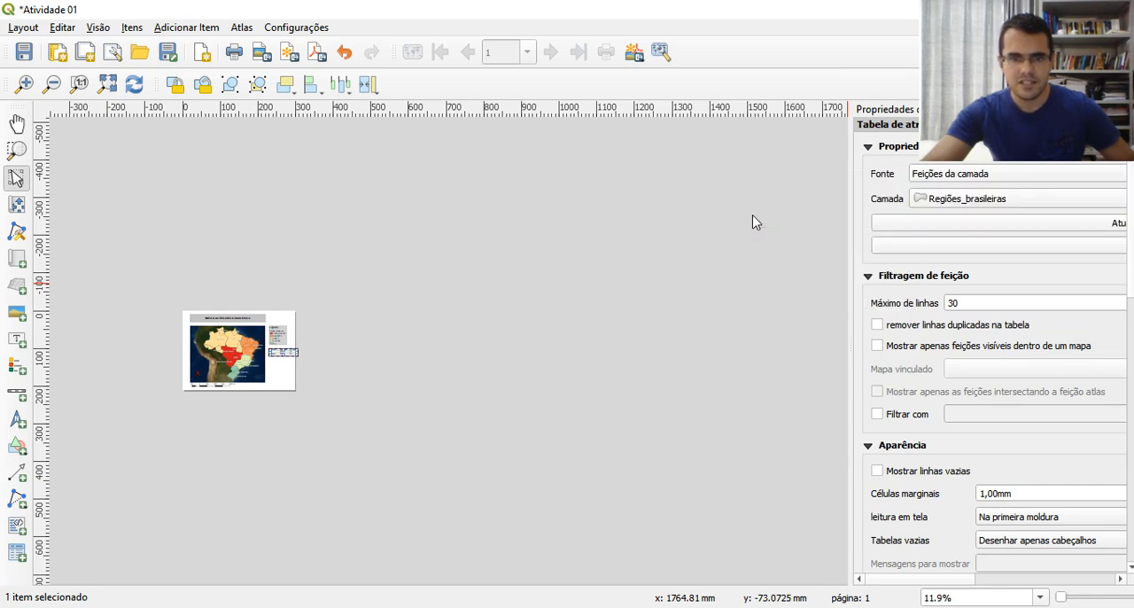
Extend the attribute table's frame downward until it holds all state rows through Rio Grande do Sul
{"action": "scroll", "coordinate": [258, 381], "scroll_direction": "up", "scroll_amount": 3}
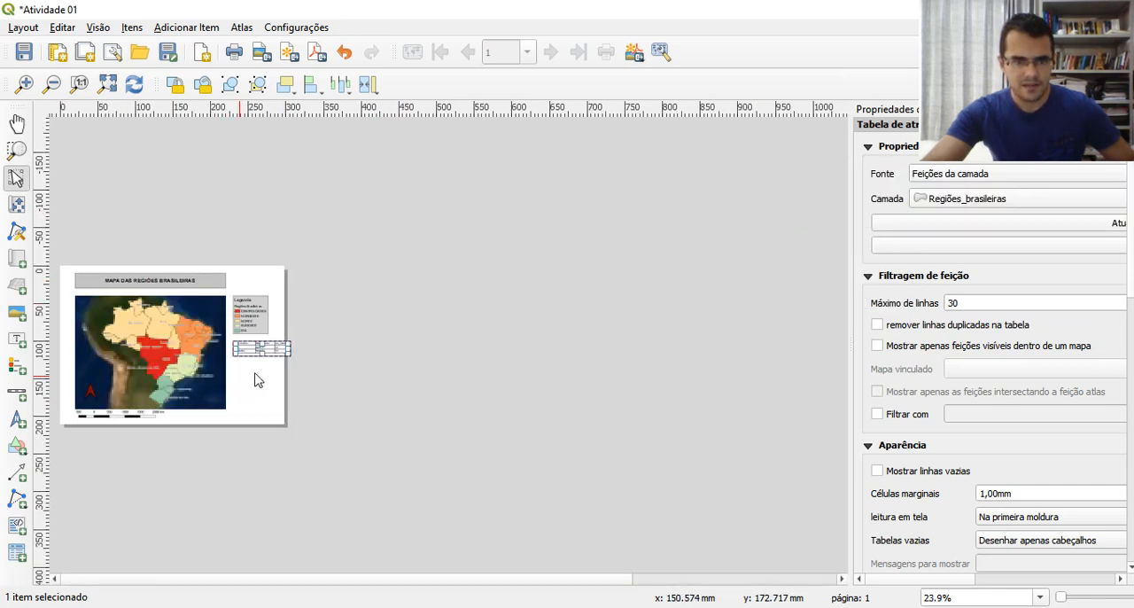
{"action": "scroll", "coordinate": [259, 381], "scroll_direction": "up", "scroll_amount": 1}
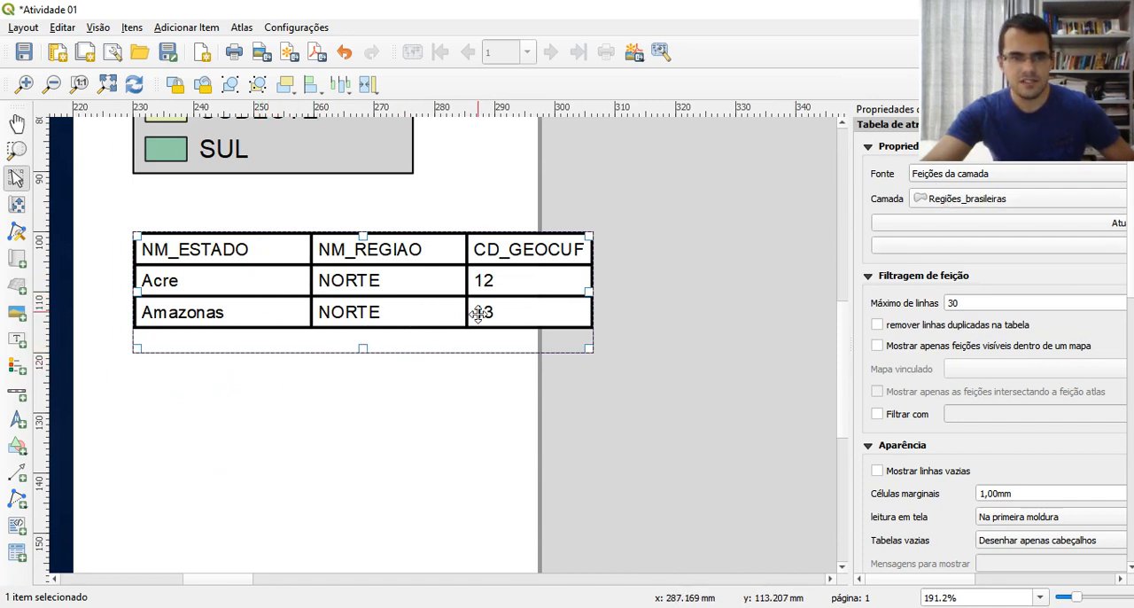
{"action": "left_click_drag", "start_coordinate": [374, 347], "coordinate": [362, 556]}
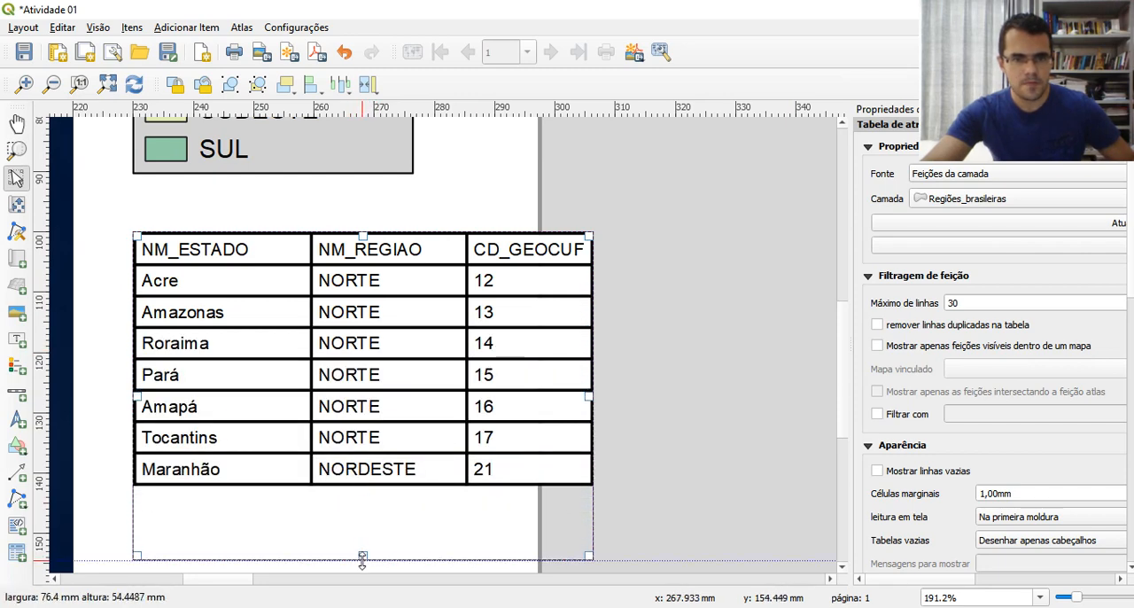
{"action": "scroll", "coordinate": [341, 468], "scroll_direction": "down", "scroll_amount": 2}
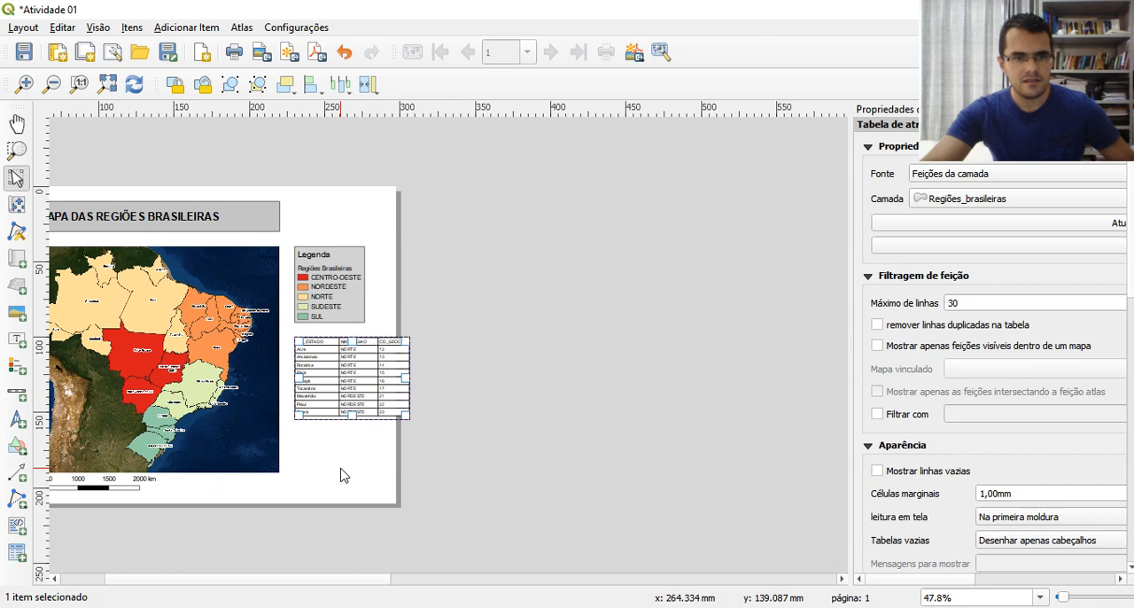
{"action": "left_click_drag", "start_coordinate": [345, 417], "coordinate": [355, 549]}
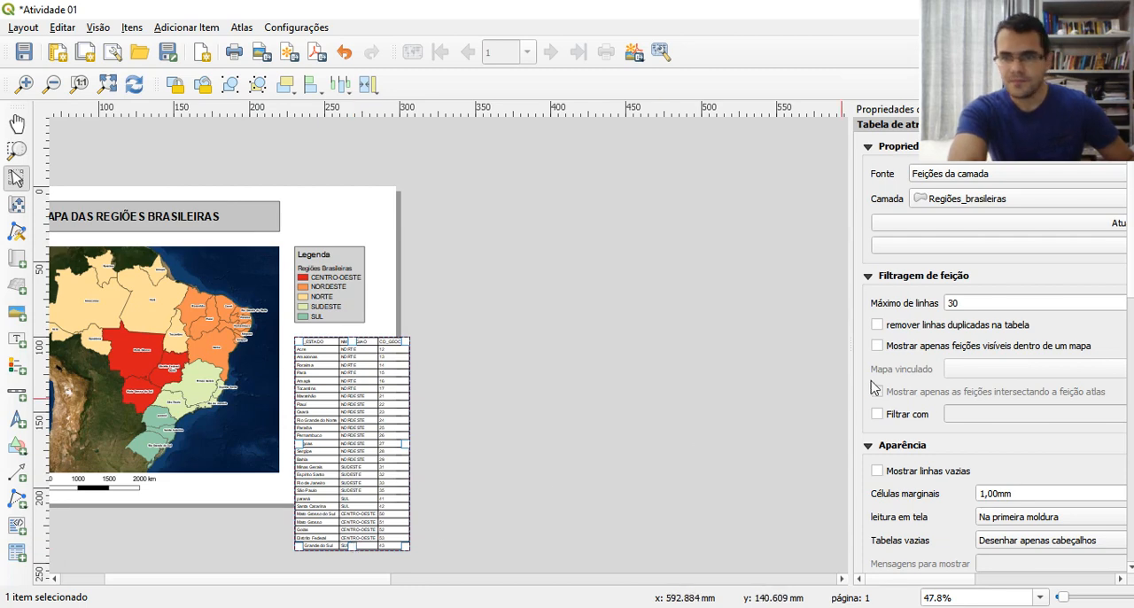
Remove the CD_GEOCUF column from the table's attributes, leaving NM_ESTADO and NM_REGIAO, apply it and recheck the column selection
{"action": "left_click_drag", "start_coordinate": [856, 254], "coordinate": [506, 261]}
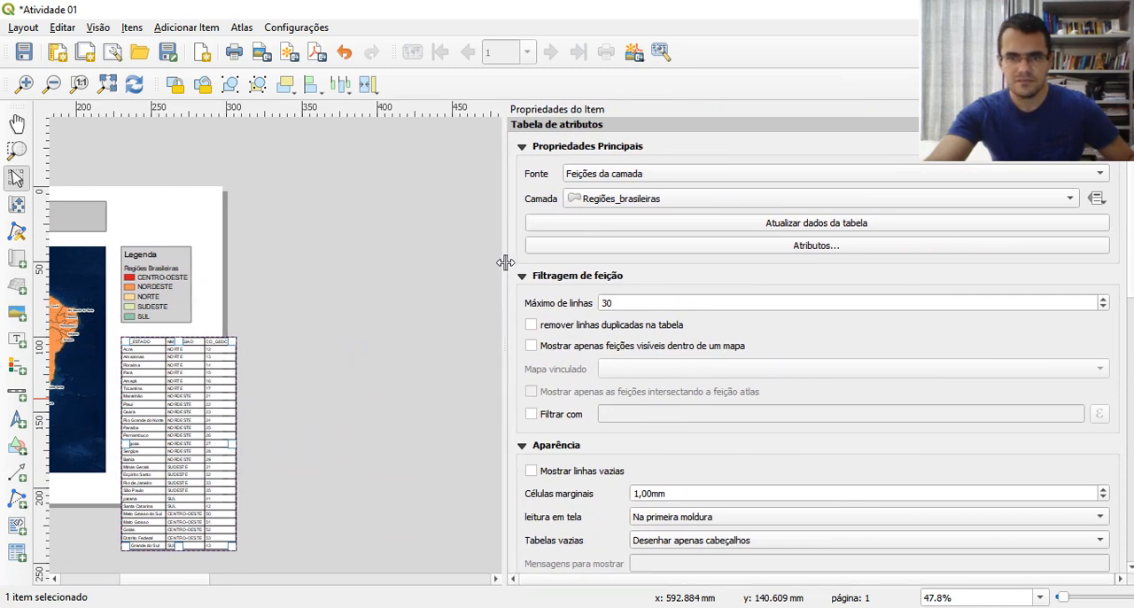
{"action": "left_click", "coordinate": [790, 248]}
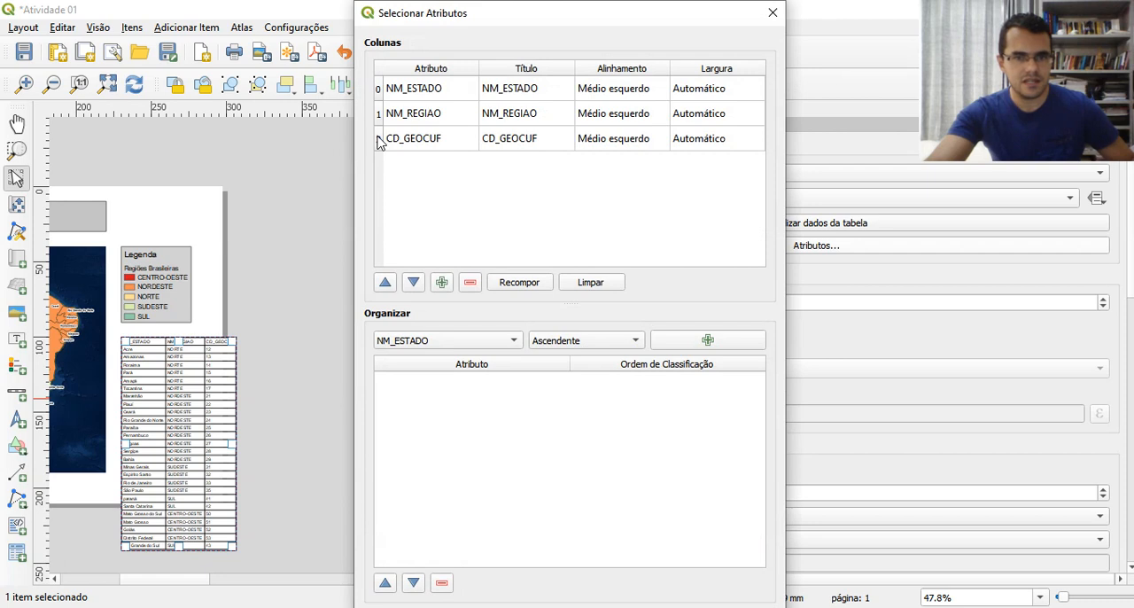
{"action": "left_click", "coordinate": [379, 143]}
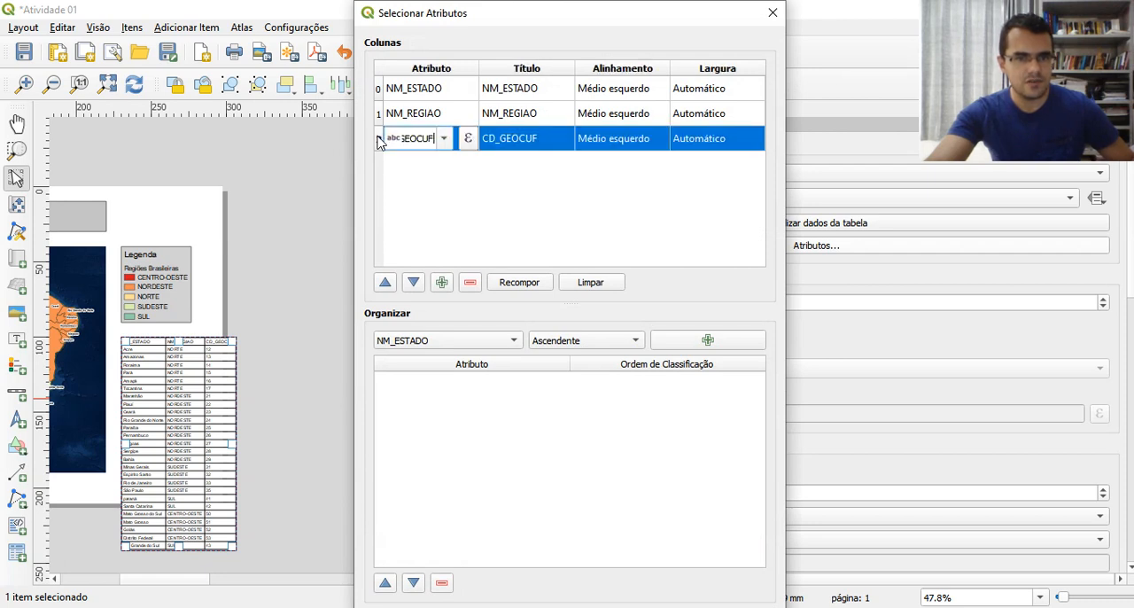
{"action": "left_click", "coordinate": [470, 284]}
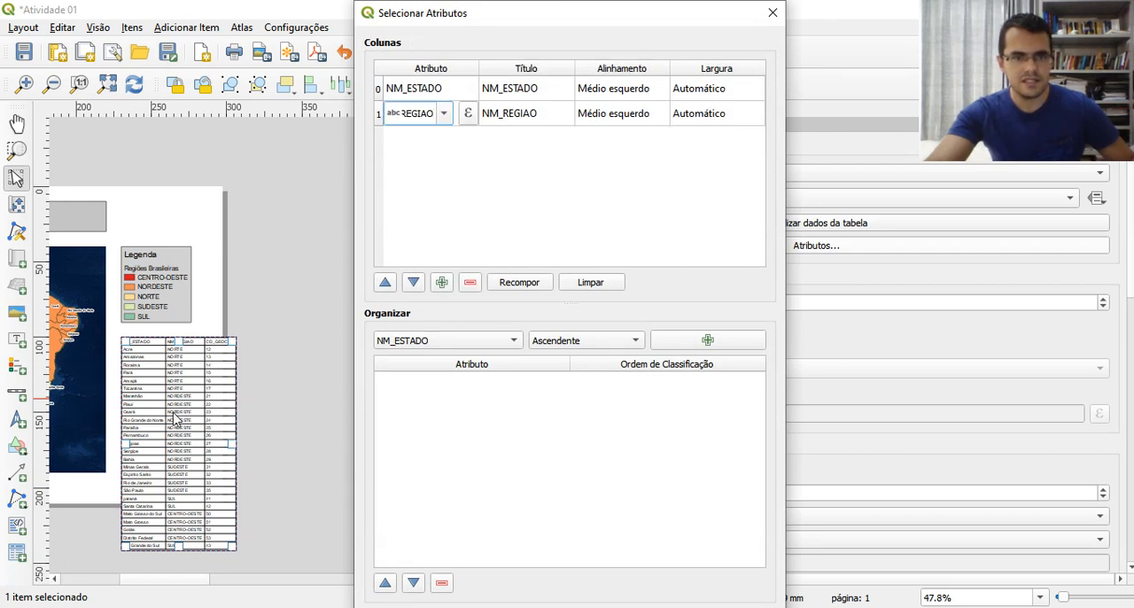
{"action": "left_click", "coordinate": [513, 284]}
{"action": "left_click", "coordinate": [380, 142]}
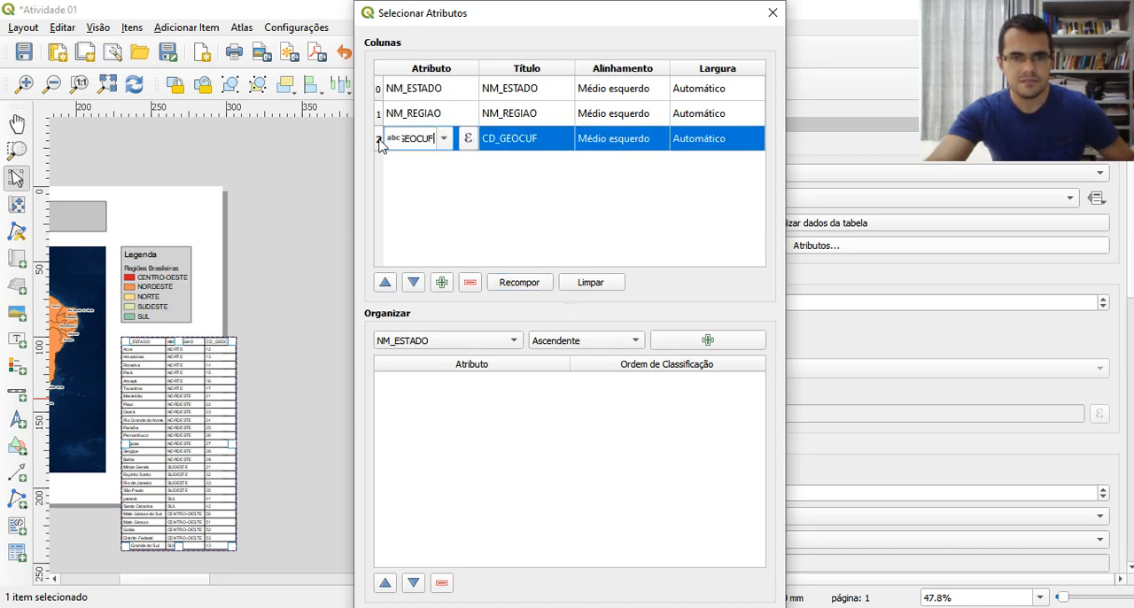
{"action": "left_click", "coordinate": [471, 283]}
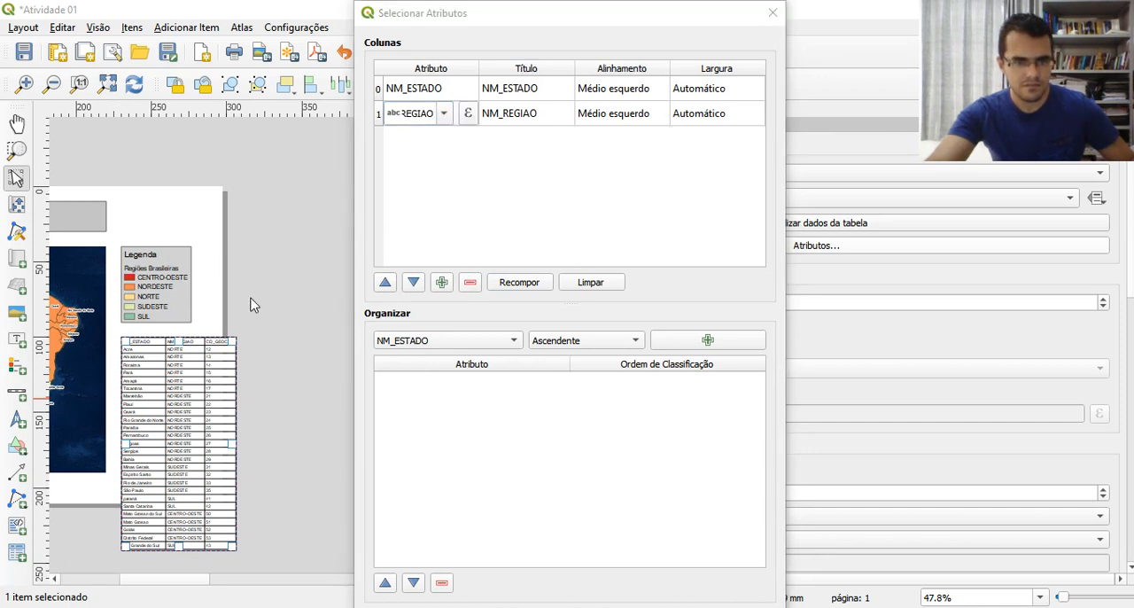
{"action": "left_click_drag", "start_coordinate": [533, 7], "coordinate": [518, 66]}
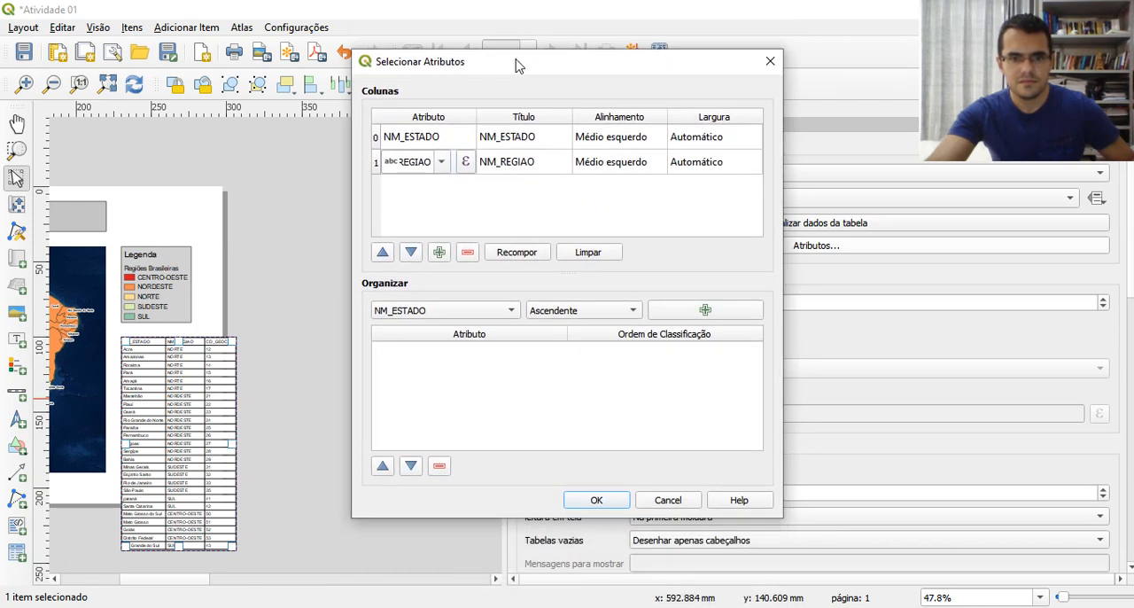
{"action": "left_click", "coordinate": [587, 502]}
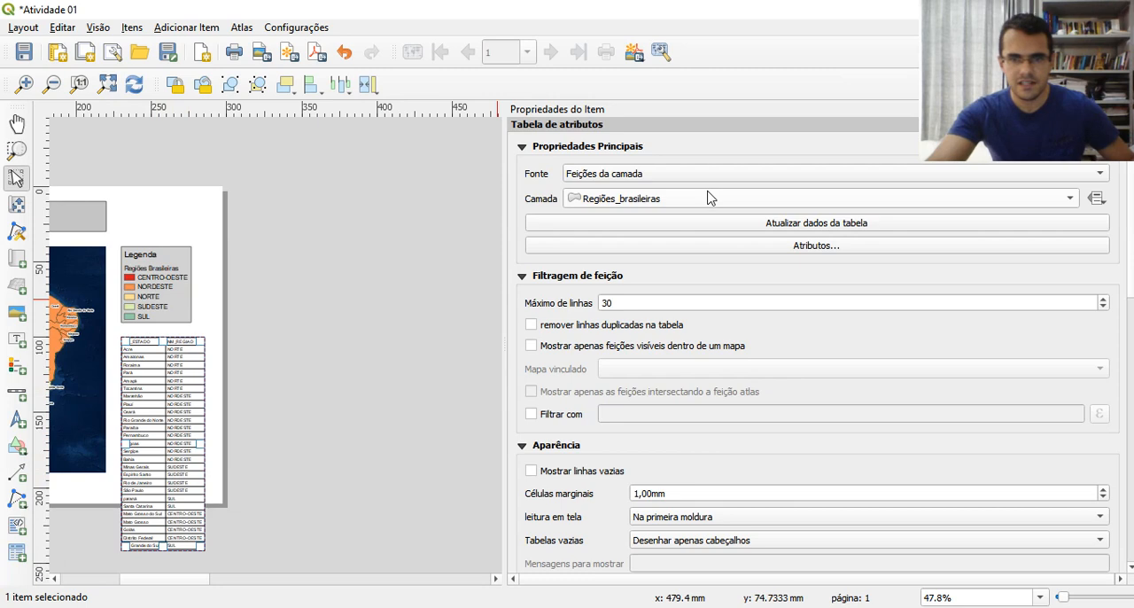
{"action": "left_click", "coordinate": [780, 254]}
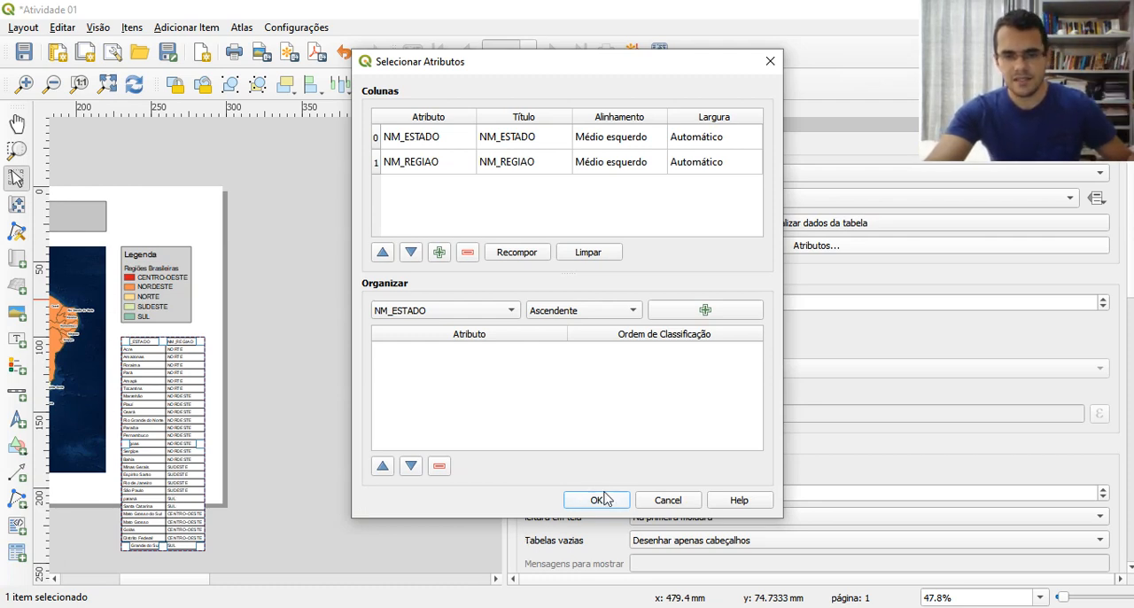
{"action": "left_click", "coordinate": [651, 504]}
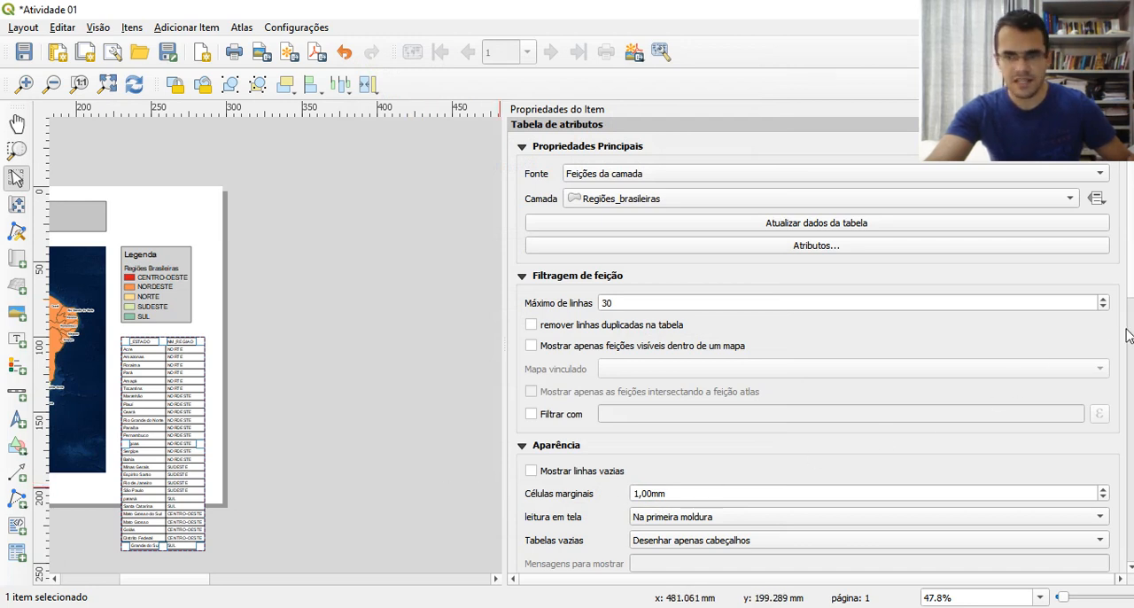
Set the font size of the table's contents (Conteúdo da tabela) to 6
{"action": "left_click_drag", "start_coordinate": [1129, 387], "coordinate": [1128, 487]}
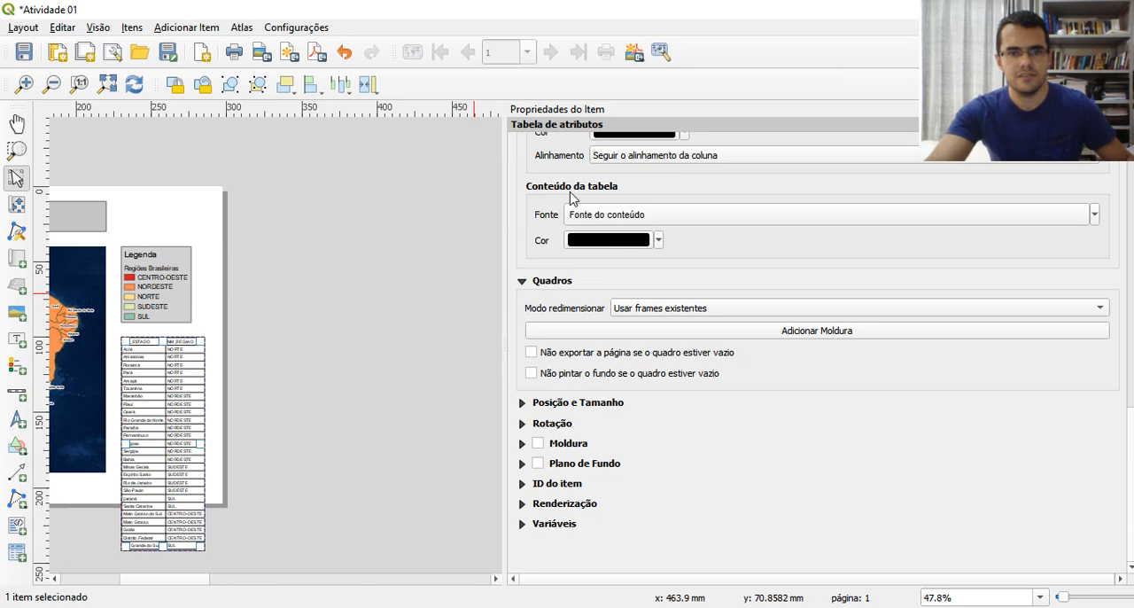
{"action": "left_click", "coordinate": [613, 221]}
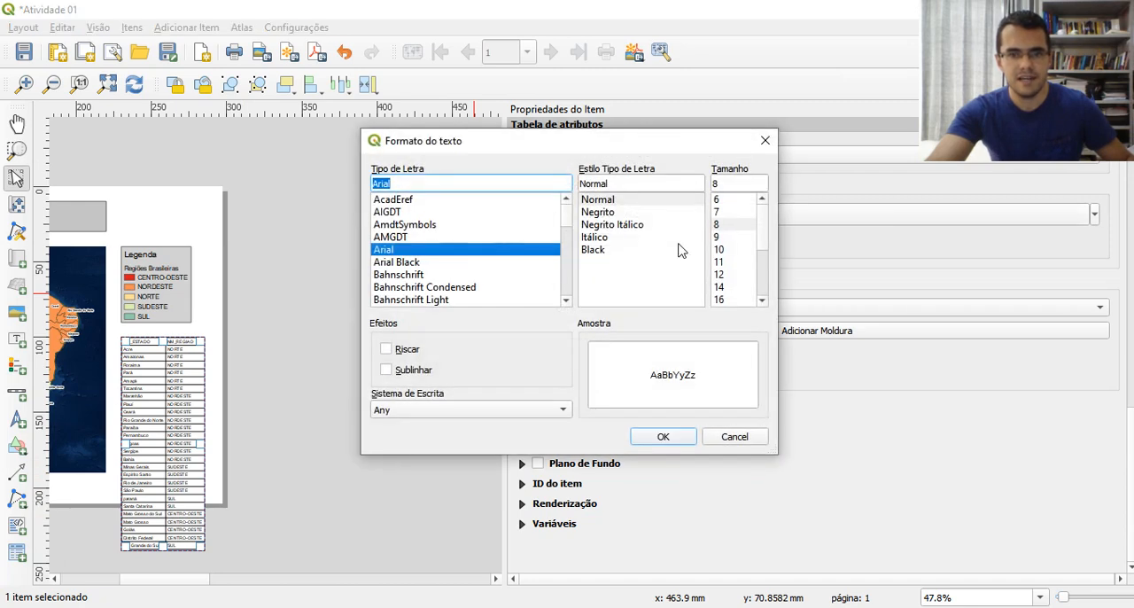
{"action": "left_click", "coordinate": [720, 201]}
{"action": "left_click", "coordinate": [662, 436]}
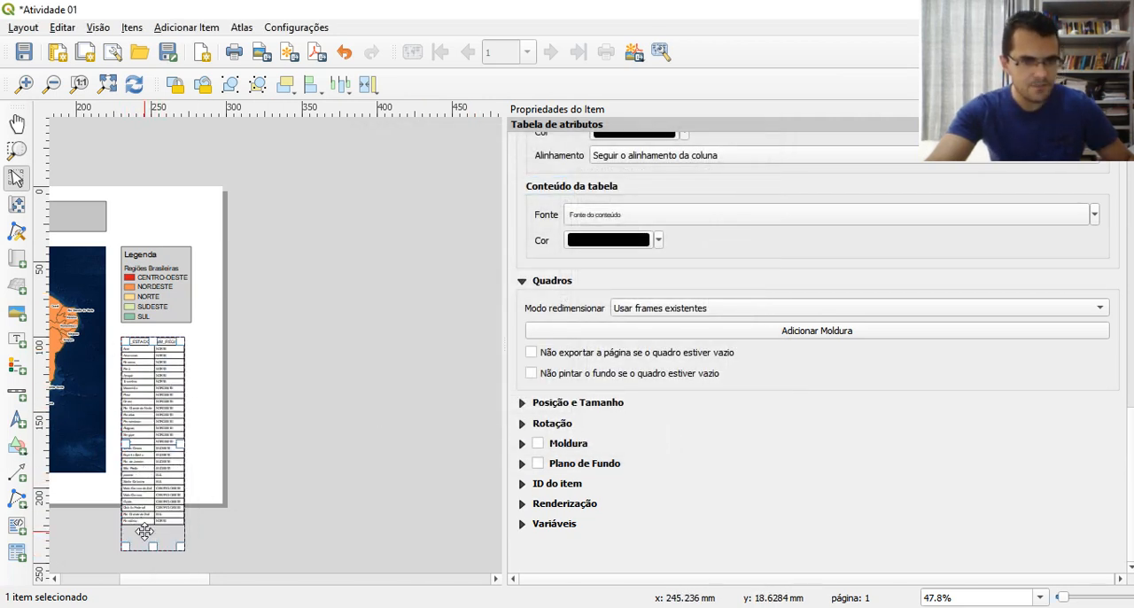
Shorten the table frame to end at its last row and move the table slightly up to Y about 96 mm
{"action": "mouse_move", "coordinate": [153, 547]}
{"action": "left_mouse_down"}
{"action": "mouse_move", "coordinate": [149, 560]}
{"action": "mouse_move", "coordinate": [147, 526]}
{"action": "left_mouse_up"}
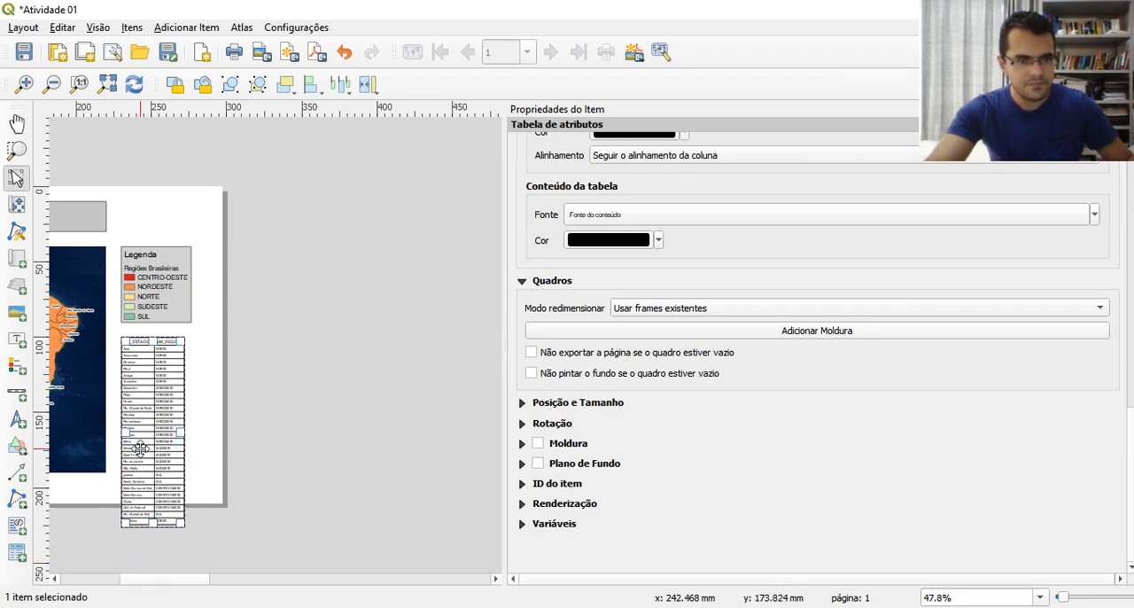
{"action": "left_click_drag", "start_coordinate": [140, 447], "coordinate": [140, 442]}
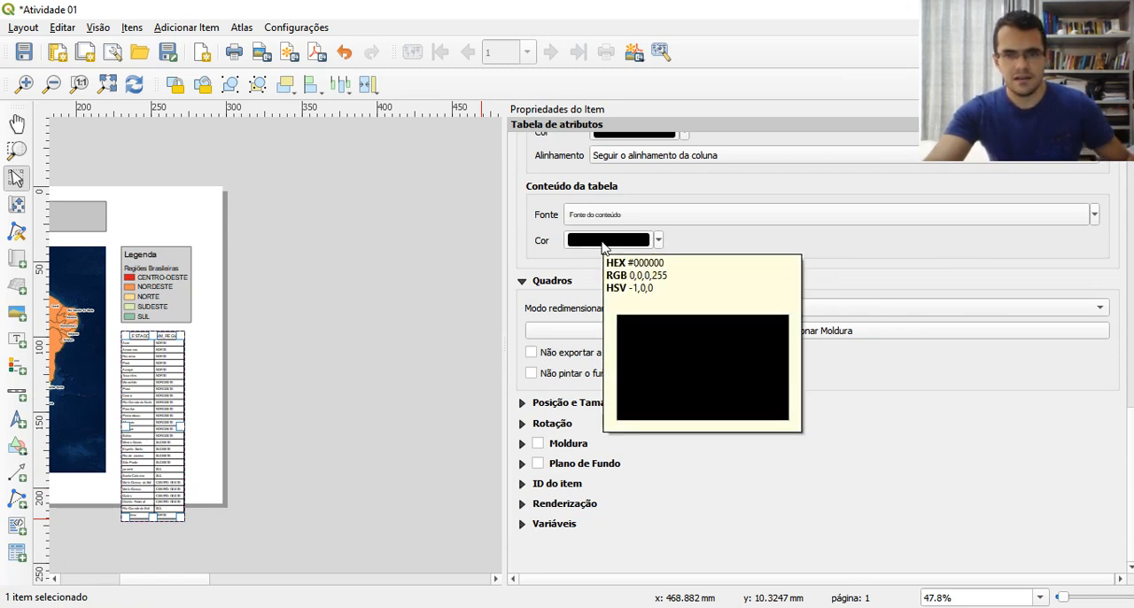
Examine the table's header font, position and size, appearance and grid settings
{"action": "scroll", "coordinate": [717, 246], "scroll_direction": "up", "scroll_amount": 1}
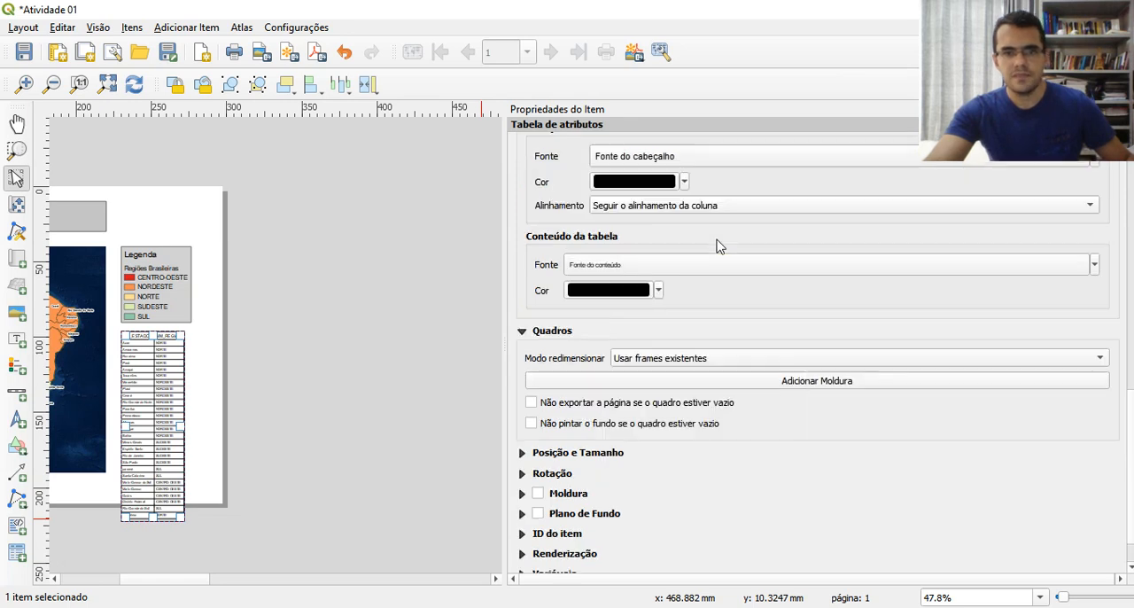
{"action": "scroll", "coordinate": [704, 226], "scroll_direction": "up", "scroll_amount": 1}
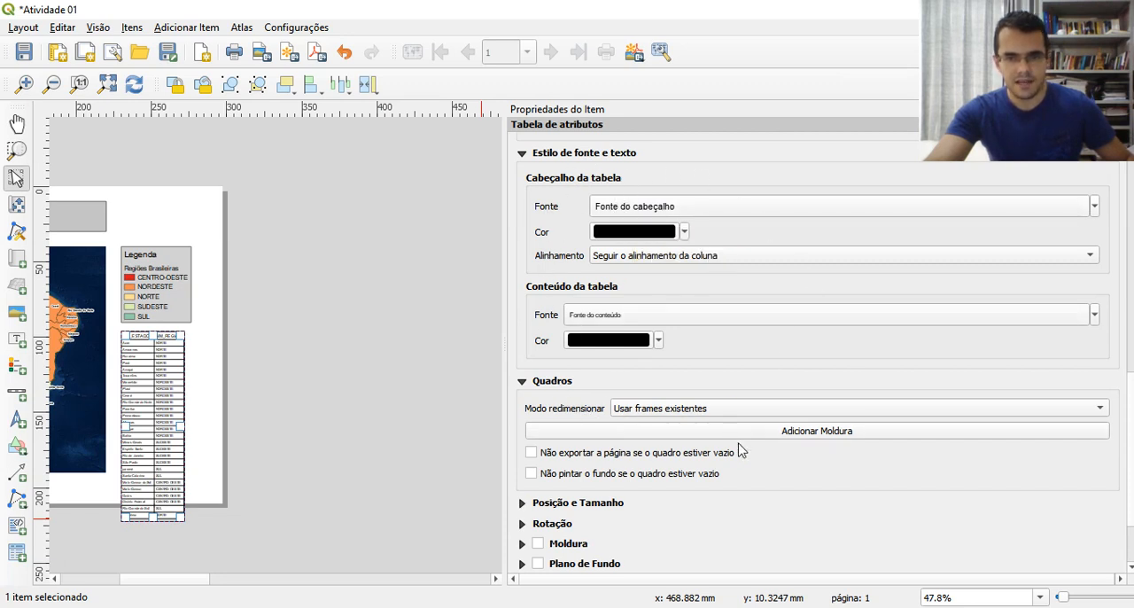
{"action": "scroll", "coordinate": [741, 450], "scroll_direction": "down", "scroll_amount": 1}
{"action": "left_click", "coordinate": [522, 454]}
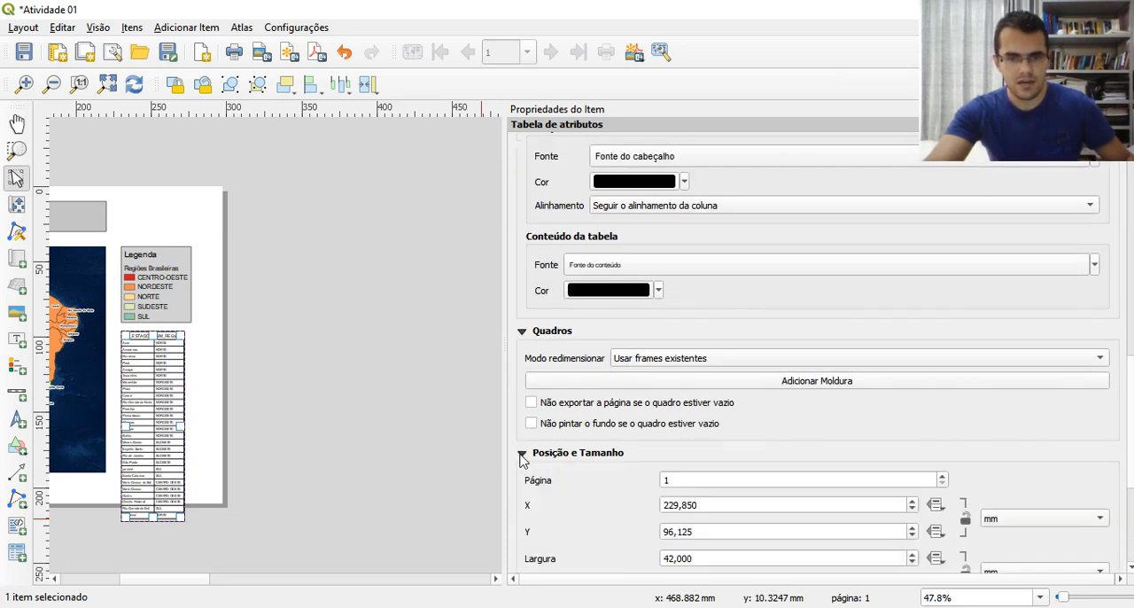
{"action": "scroll", "coordinate": [1129, 359], "scroll_direction": "up", "scroll_amount": 8}
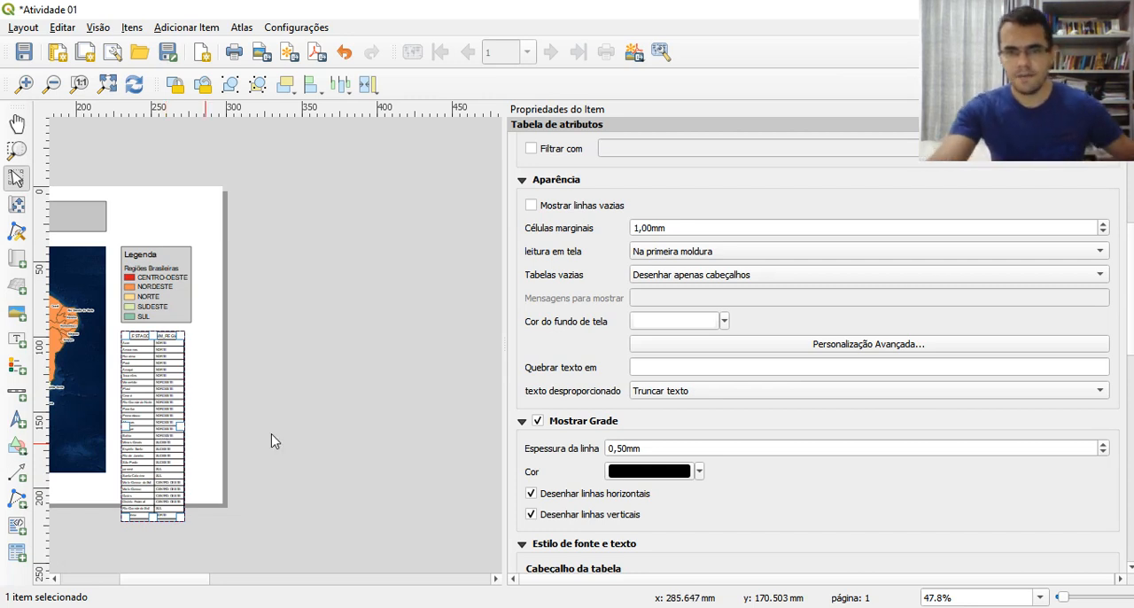
Delete the attribute table below the legend from the layout
{"action": "scroll", "coordinate": [1129, 396], "scroll_direction": "down", "scroll_amount": 5}
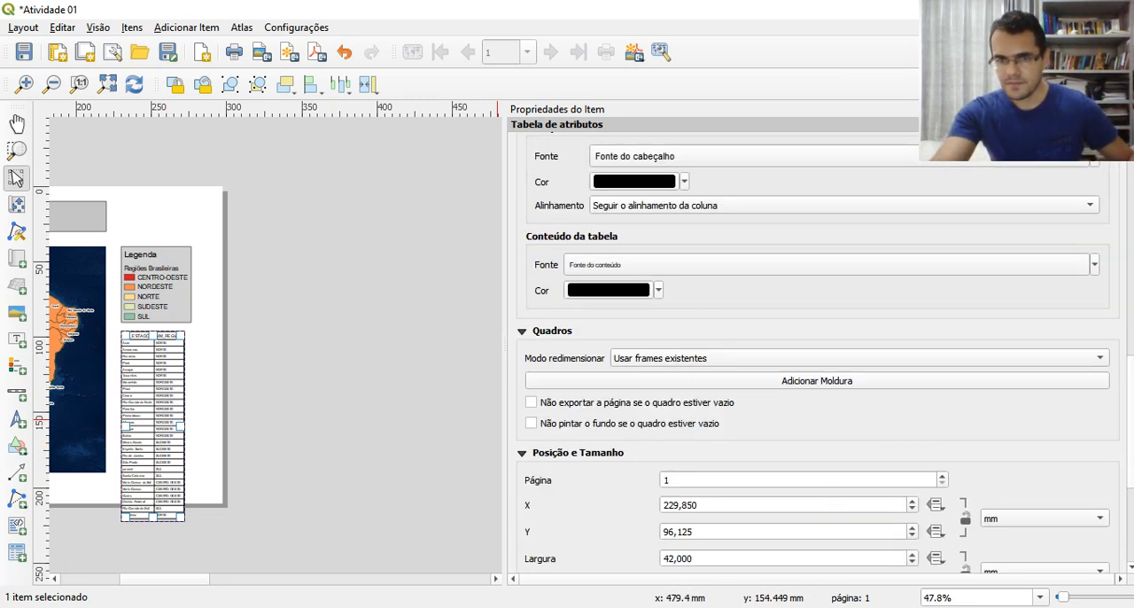
{"action": "scroll", "coordinate": [1128, 266], "scroll_direction": "up", "scroll_amount": 10}
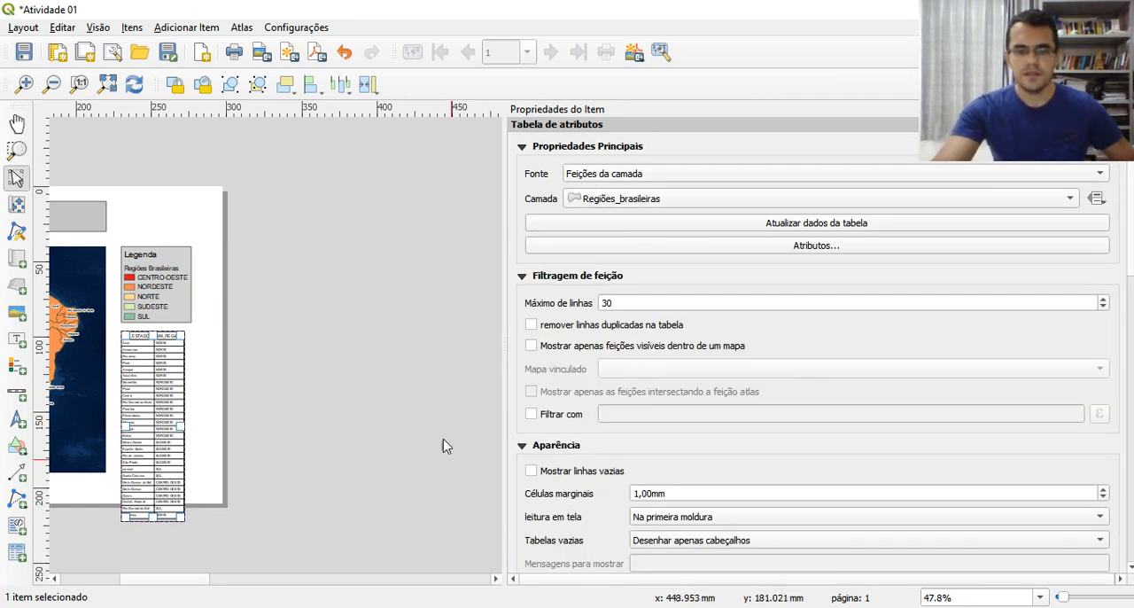
{"action": "left_click", "coordinate": [203, 398]}
{"action": "left_click", "coordinate": [183, 395]}
{"action": "key", "text": "Delete"}
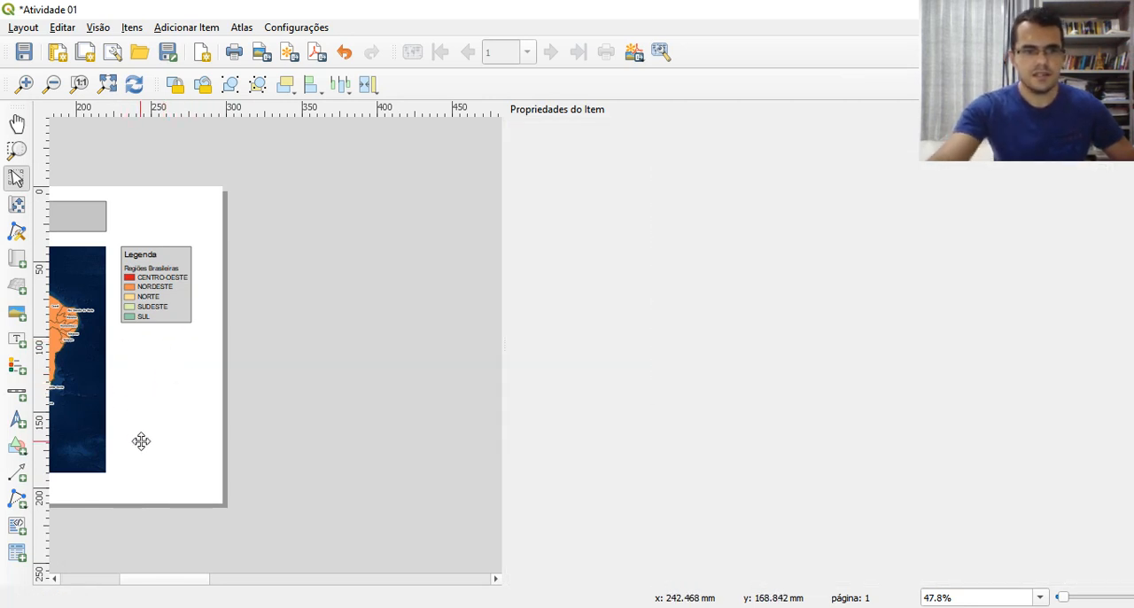
Add a text label about 72 × 24 mm in the page's bottom-right corner, beside the map's lower edge
{"action": "left_click_drag", "start_coordinate": [502, 303], "coordinate": [812, 256]}
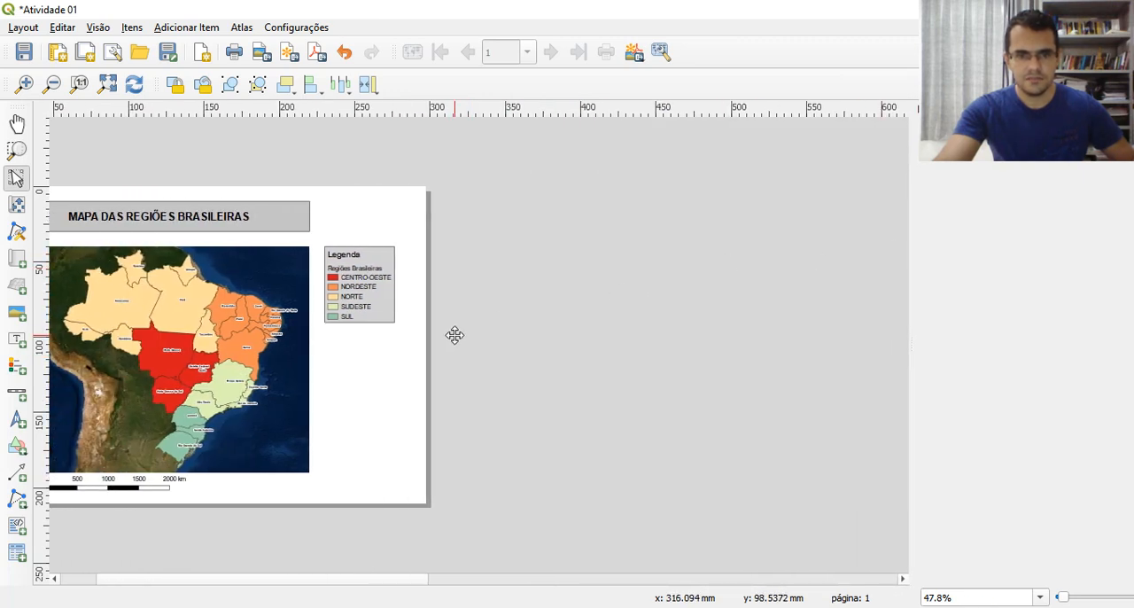
{"action": "left_click_drag", "start_coordinate": [454, 335], "coordinate": [663, 301]}
{"action": "left_click_drag", "start_coordinate": [593, 312], "coordinate": [749, 315]}
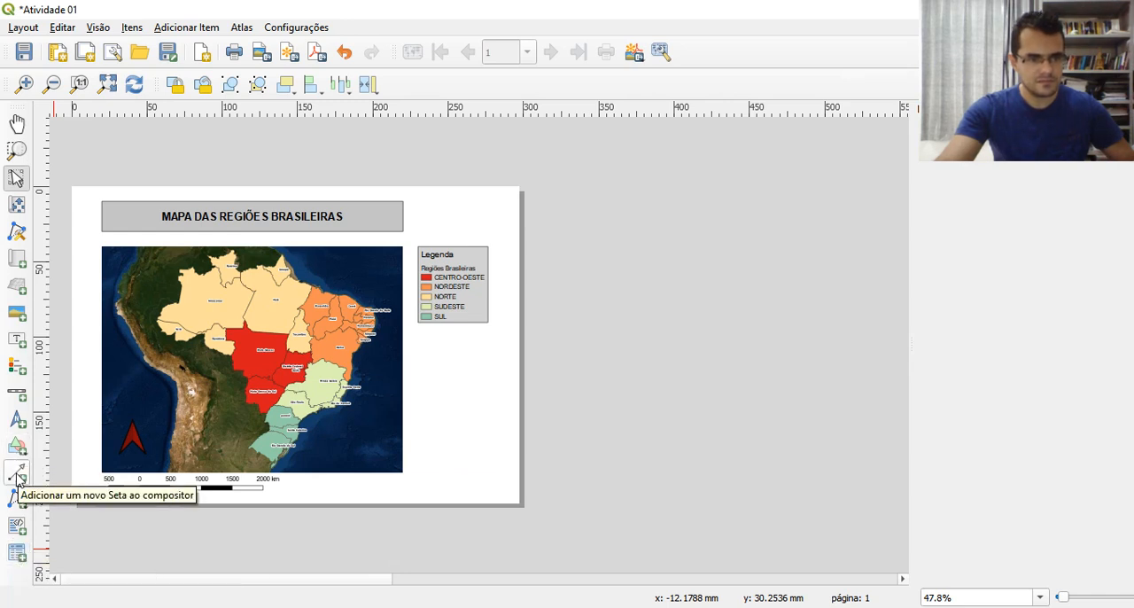
{"action": "left_click", "coordinate": [17, 340]}
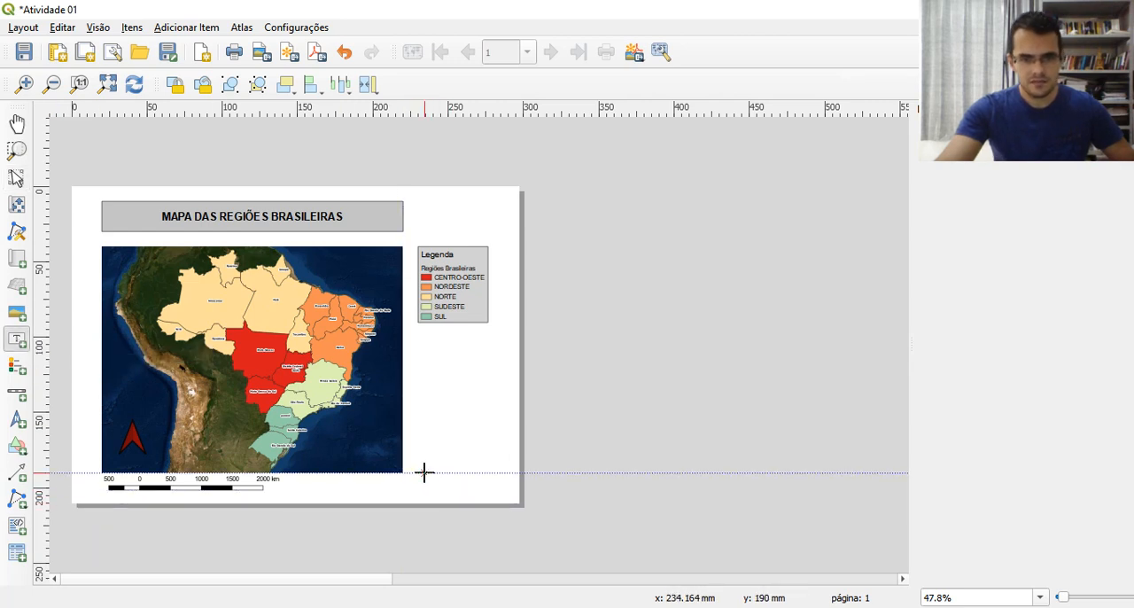
{"action": "left_click_drag", "start_coordinate": [410, 466], "coordinate": [519, 505]}
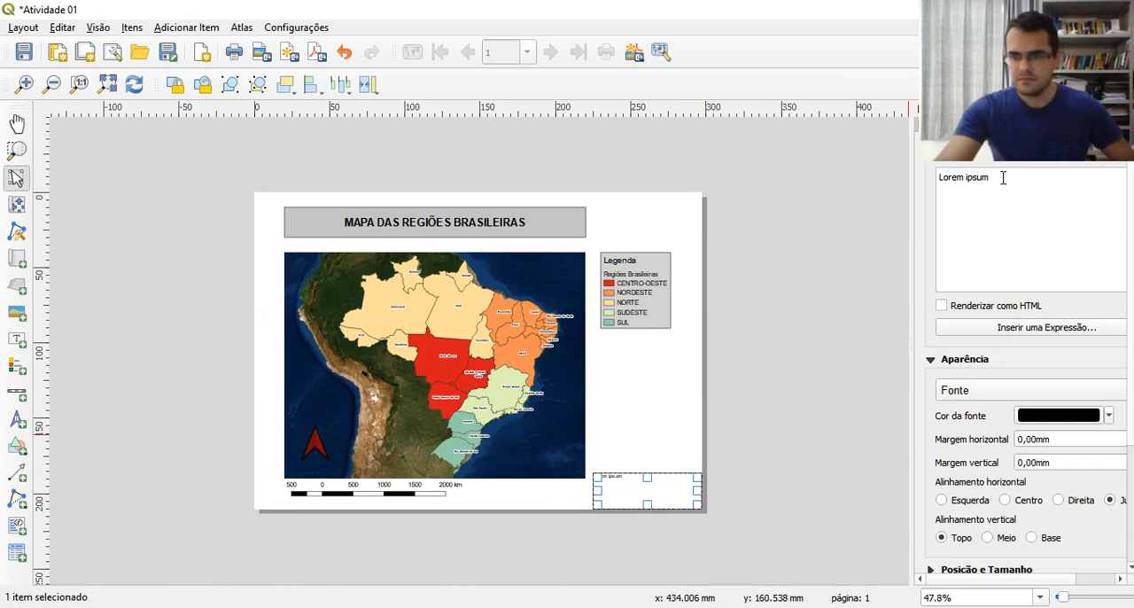
Replace the label's placeholder text with the lines "Mapa do Brasil com Regiões" and "Elaborado no QGIS 3.12"
{"action": "key", "text": "ctrl+a"}
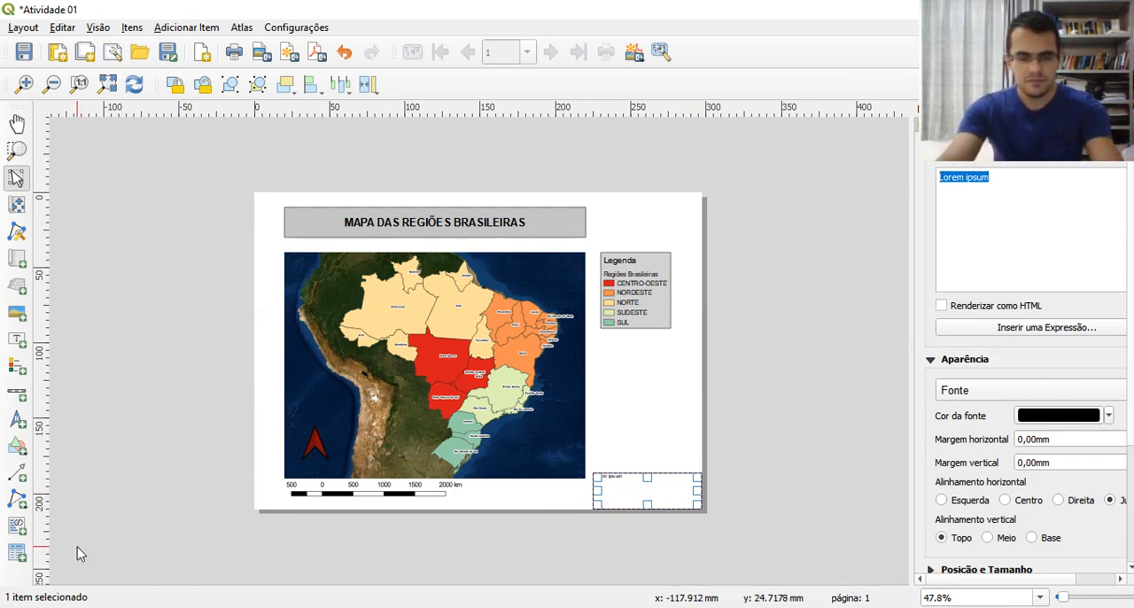
{"action": "type", "text": "Ma"}
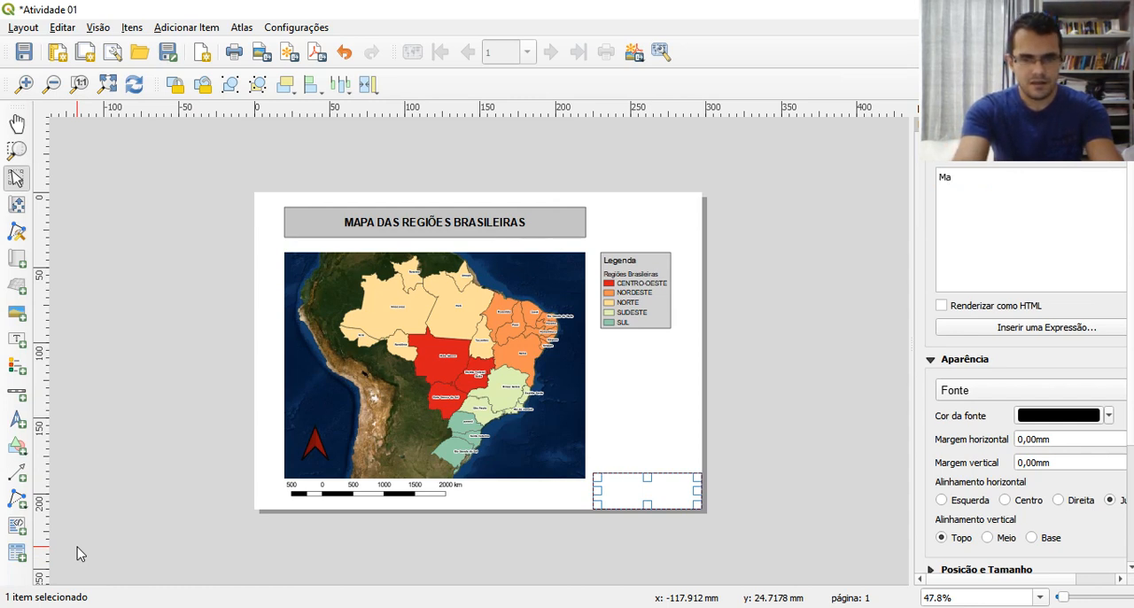
{"action": "type", "text": "pa do Brasil"}
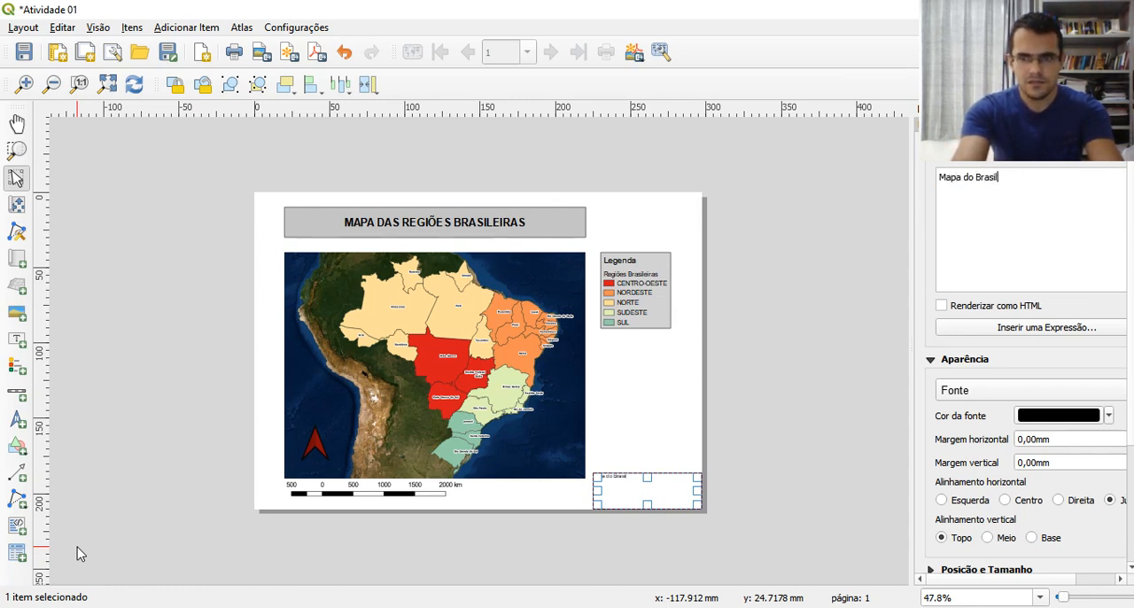
{"action": "type", "text": " com Regiões"}
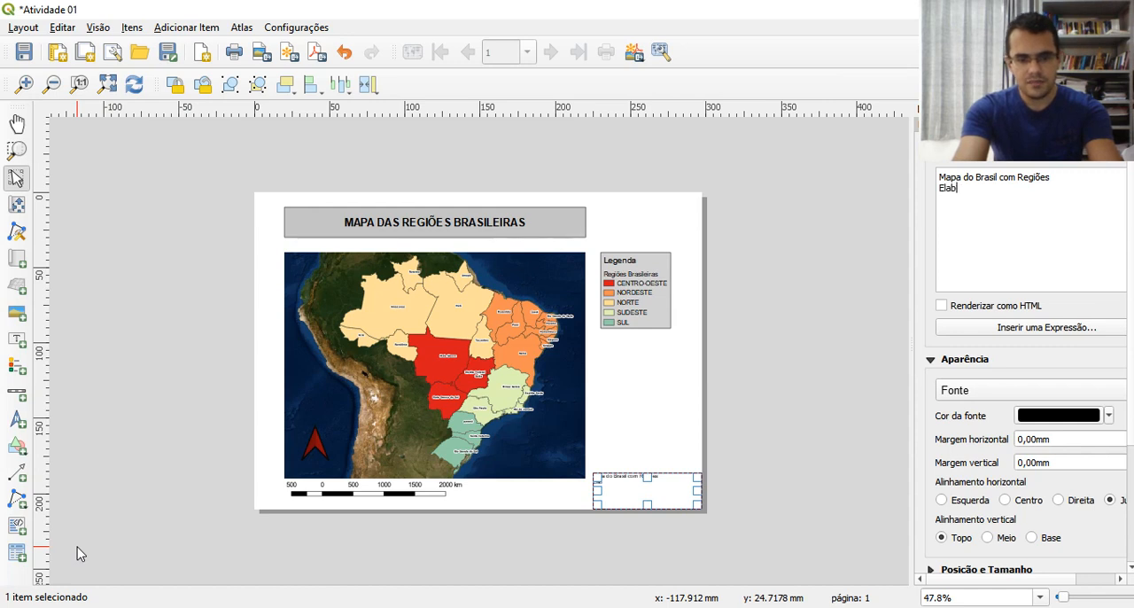
{"action": "type", "text": "do no QGI"}
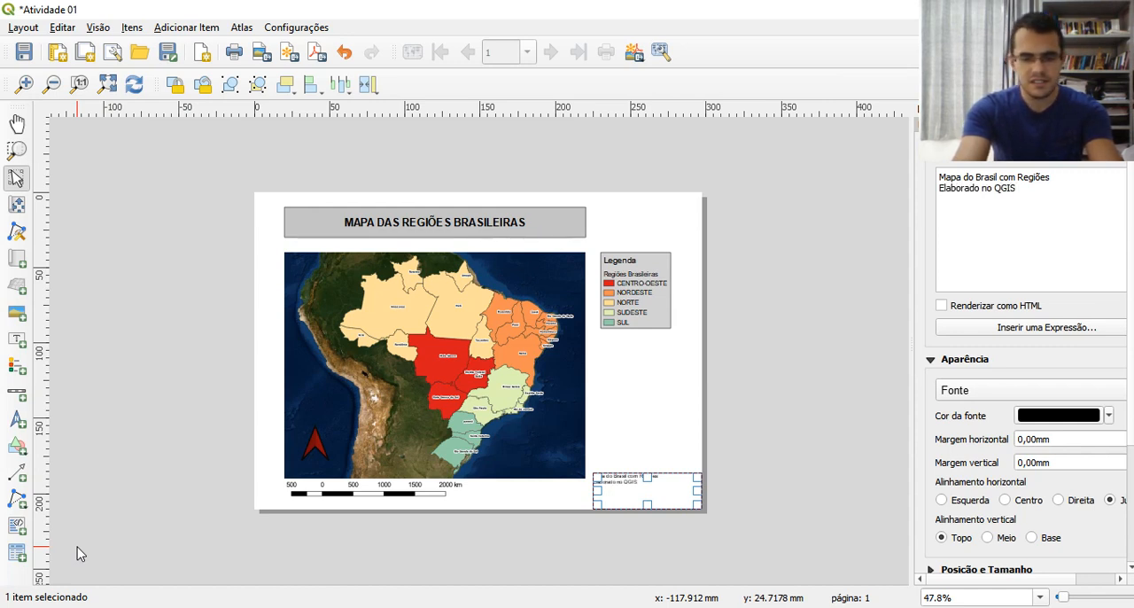
{"action": "type", "text": "S"}
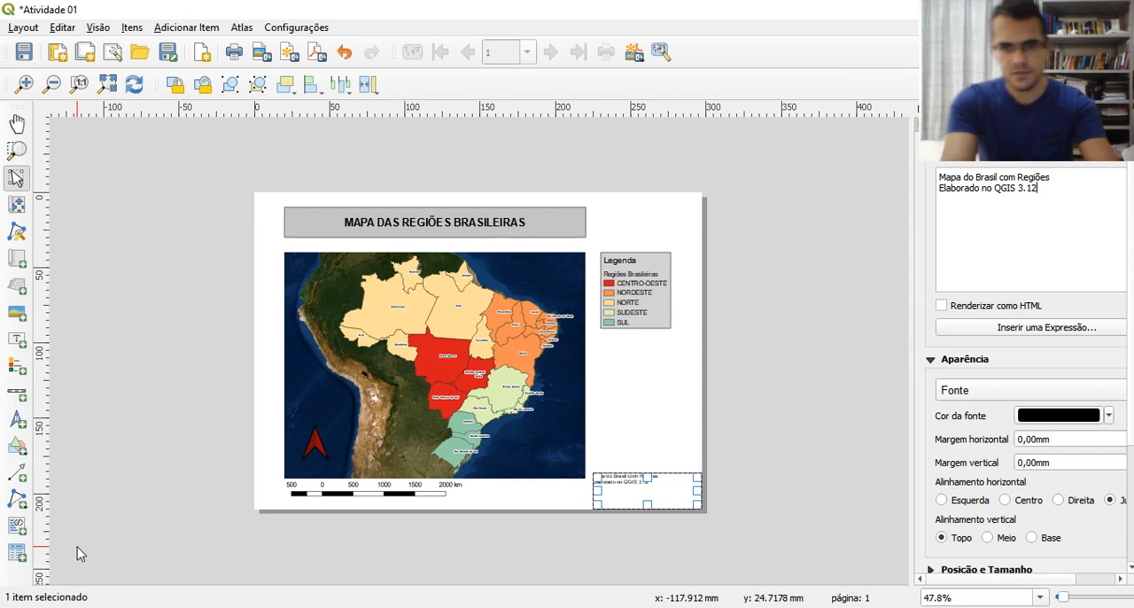
Add the source line "Fonte: ESRI Satellite; IBGE, 2020." to the end of the label text
{"action": "key", "text": "Return"}
{"action": "type", "text": "Fonte: ESRI Satellite"}
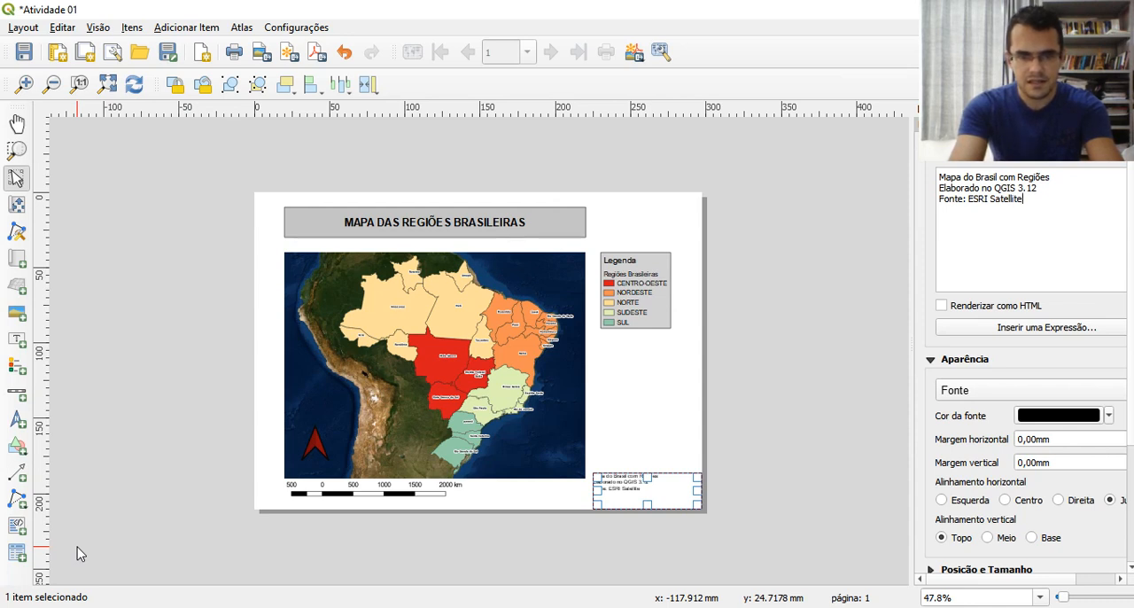
{"action": "type", "text": "; IBGE, "}
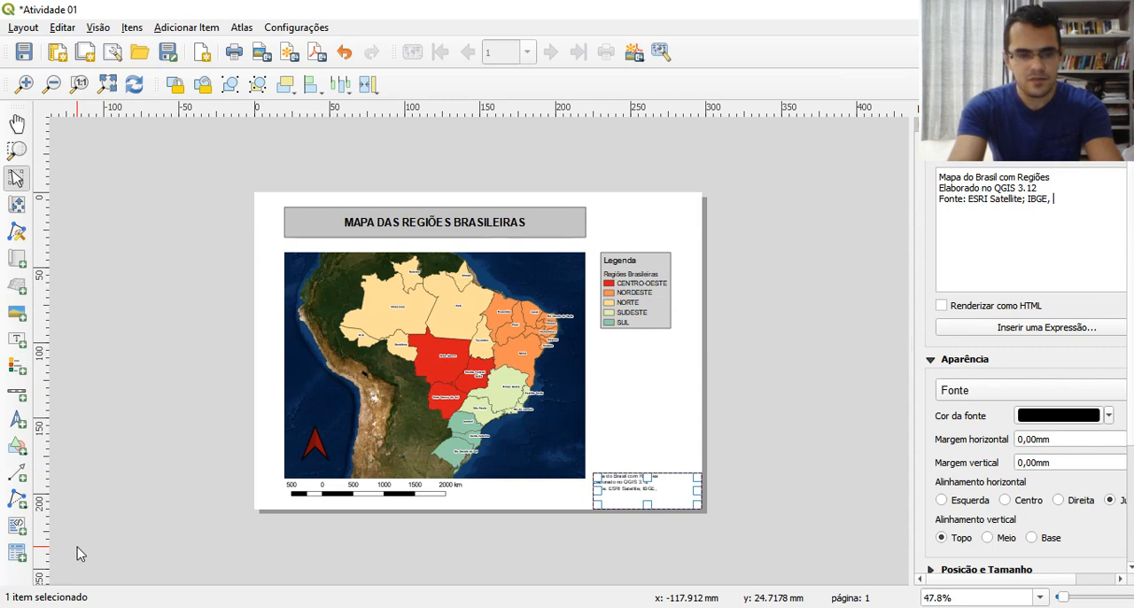
{"action": "type", "text": "2020."}
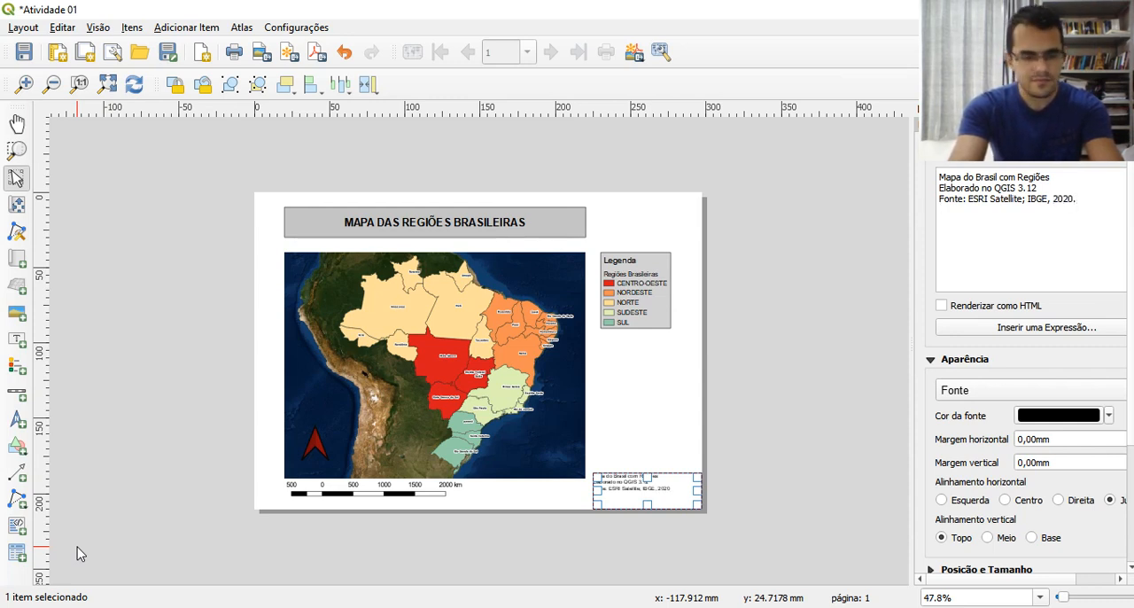
{"action": "type", "text": "Autor: "}
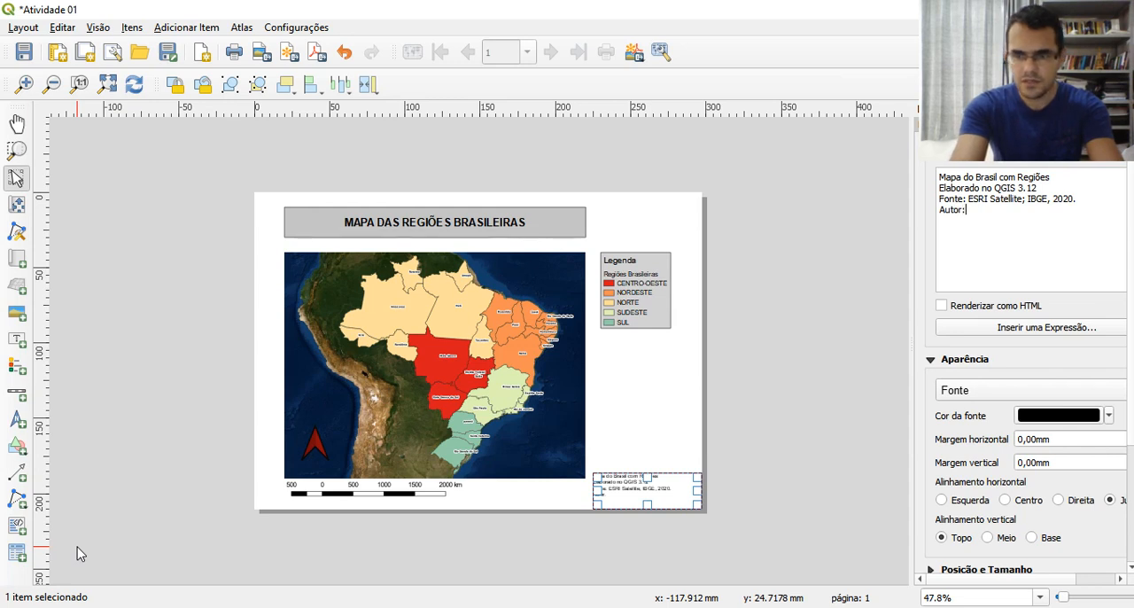
{"action": "type", "text": "o"}
Add a last line "Autor:" followed by the author's full name to the label text
{"action": "key", "text": "BackSpace"}
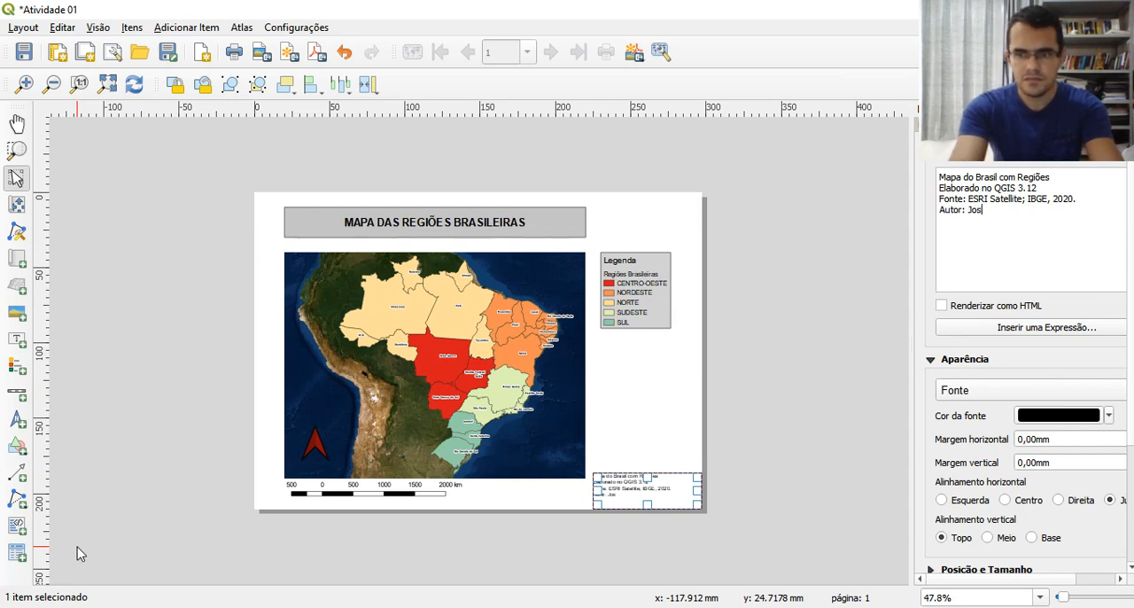
{"action": "type", "text": "José Rafael de Lima"}
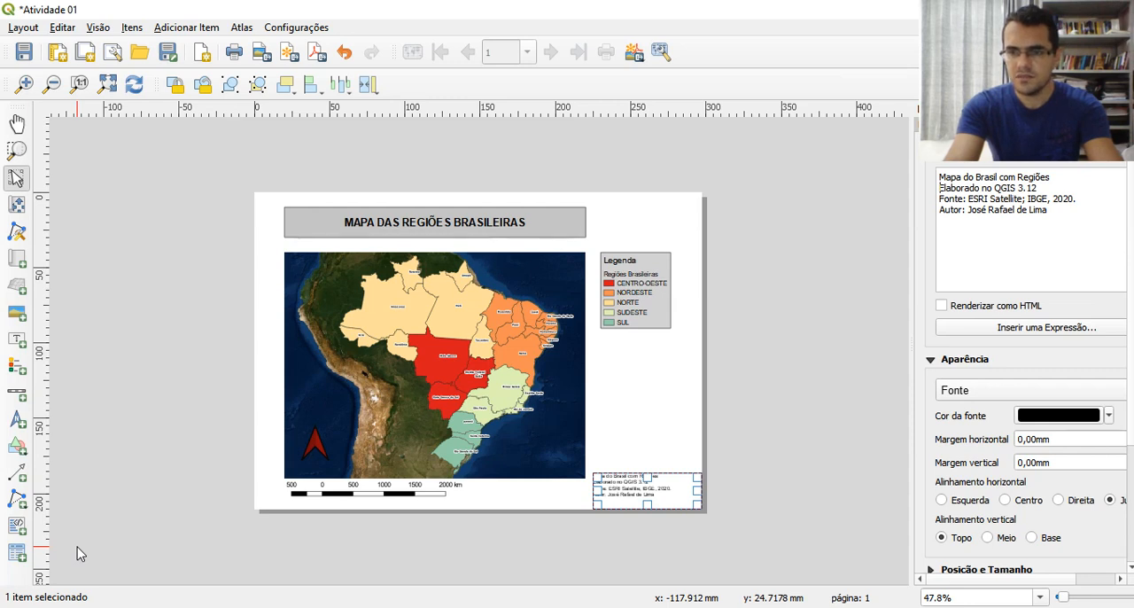
Insert the line "Sistema de Coordenadas: SIRGAS 2000" above the "Elaborado no QGIS 3.12" line
{"action": "key", "text": "Return"}
{"action": "type", "text": "Sistema de "}
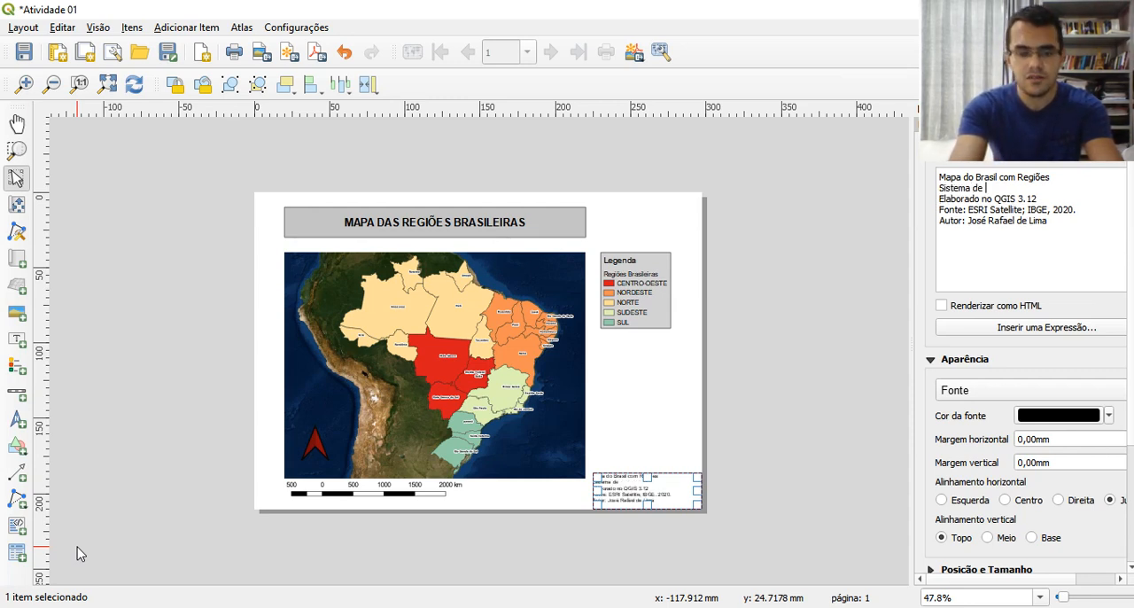
{"action": "type", "text": "Coordenadas: "}
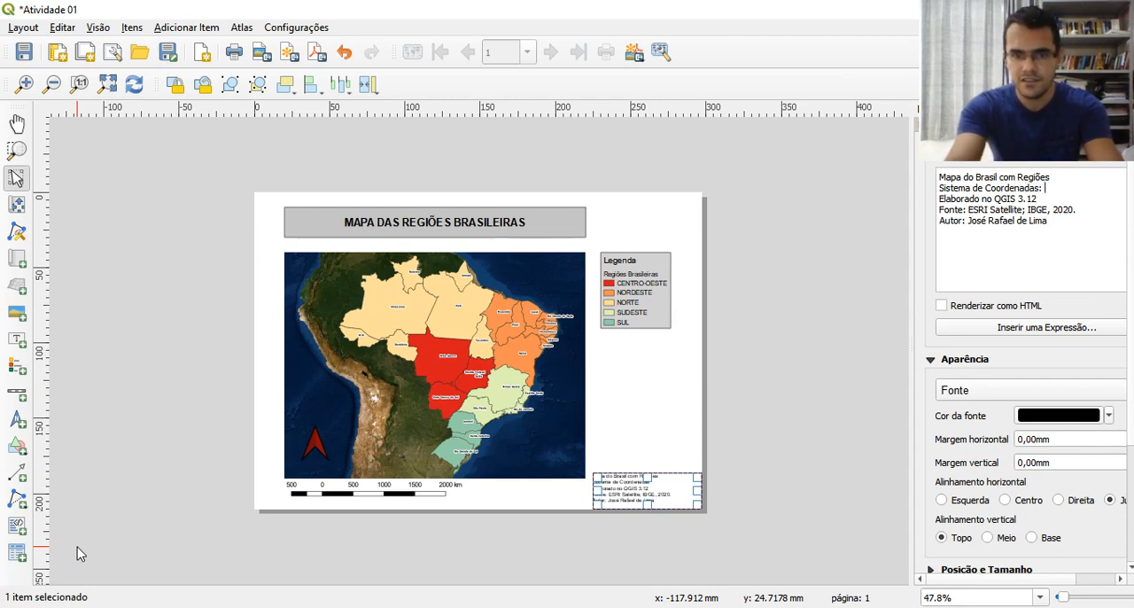
{"action": "type", "text": "SI"}
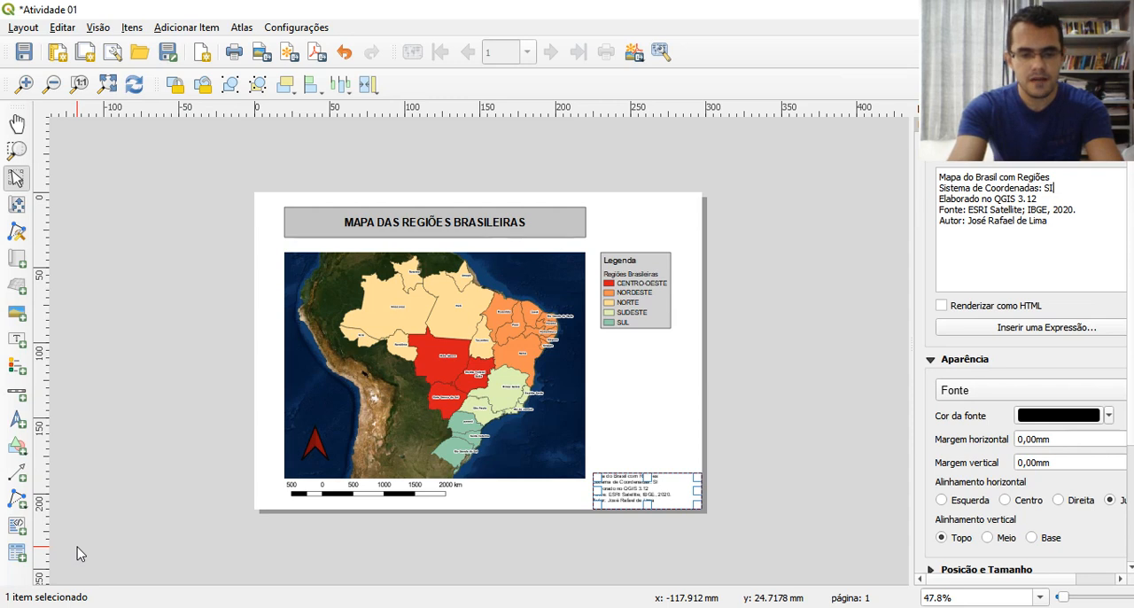
{"action": "type", "text": "r"}
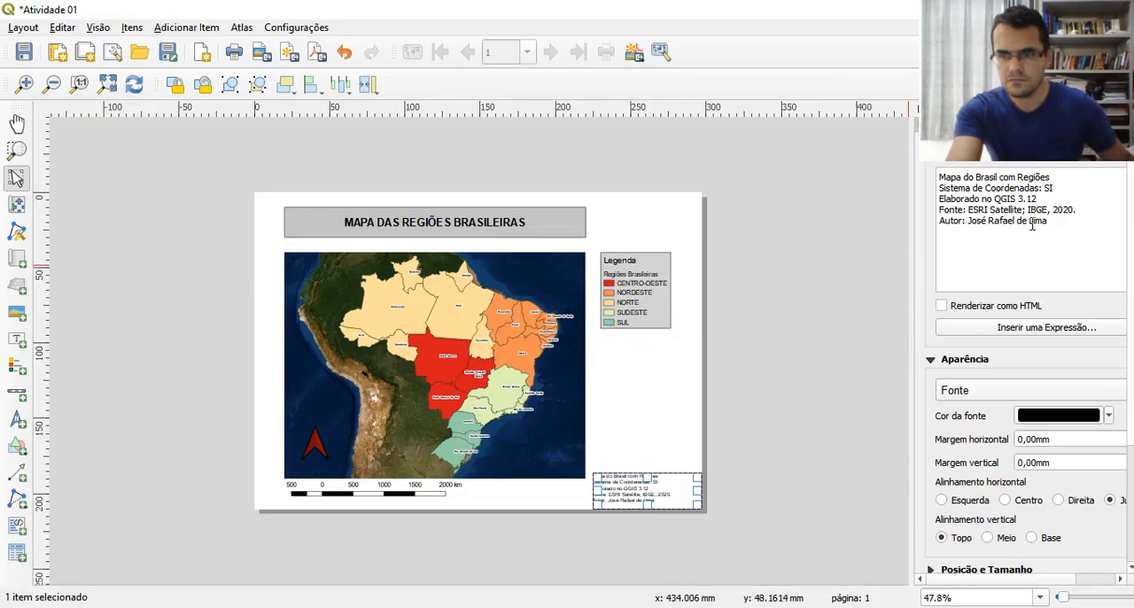
{"action": "type", "text": "R"}
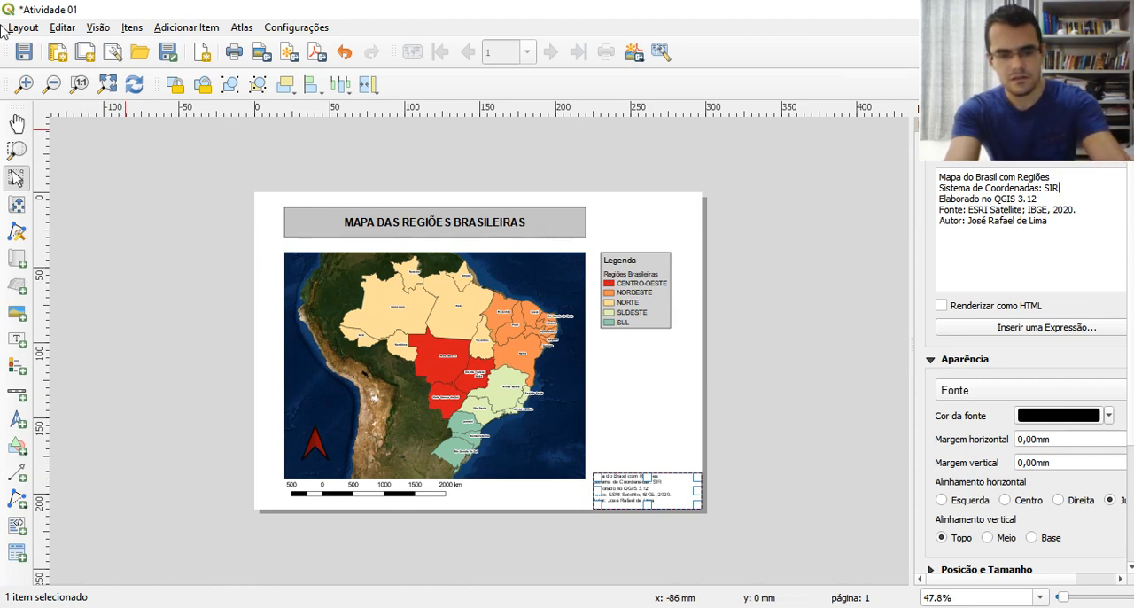
{"action": "type", "text": "GAS"}
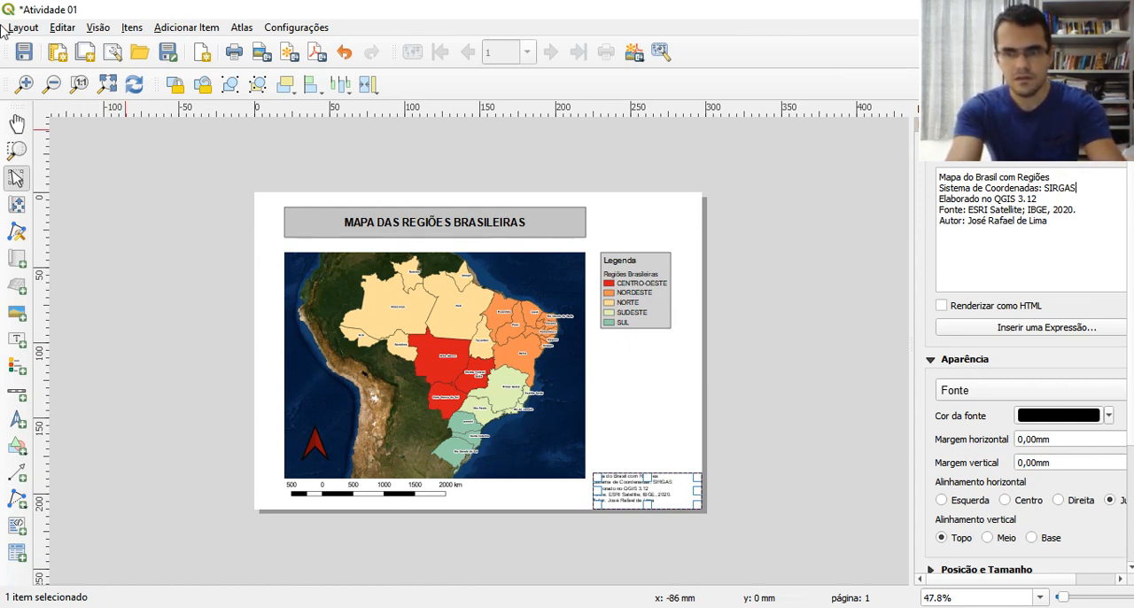
{"action": "type", "text": " 2000"}
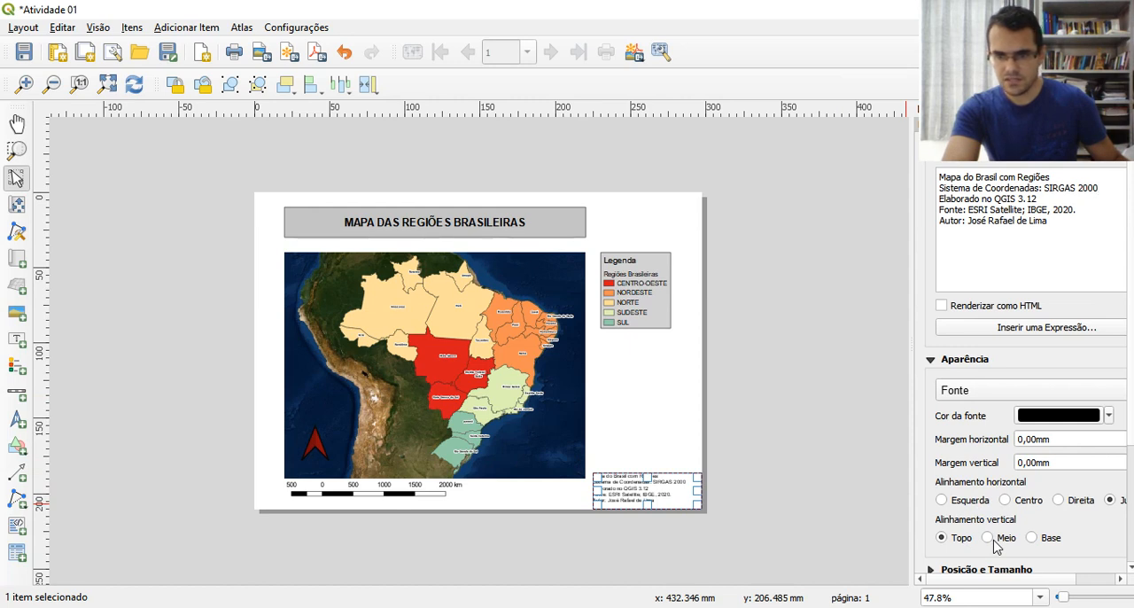
Position the label at X 225 mm and Y 200 mm, and move it up to Y 190 mm
{"action": "scroll", "coordinate": [1038, 304], "scroll_direction": "down", "scroll_amount": 3}
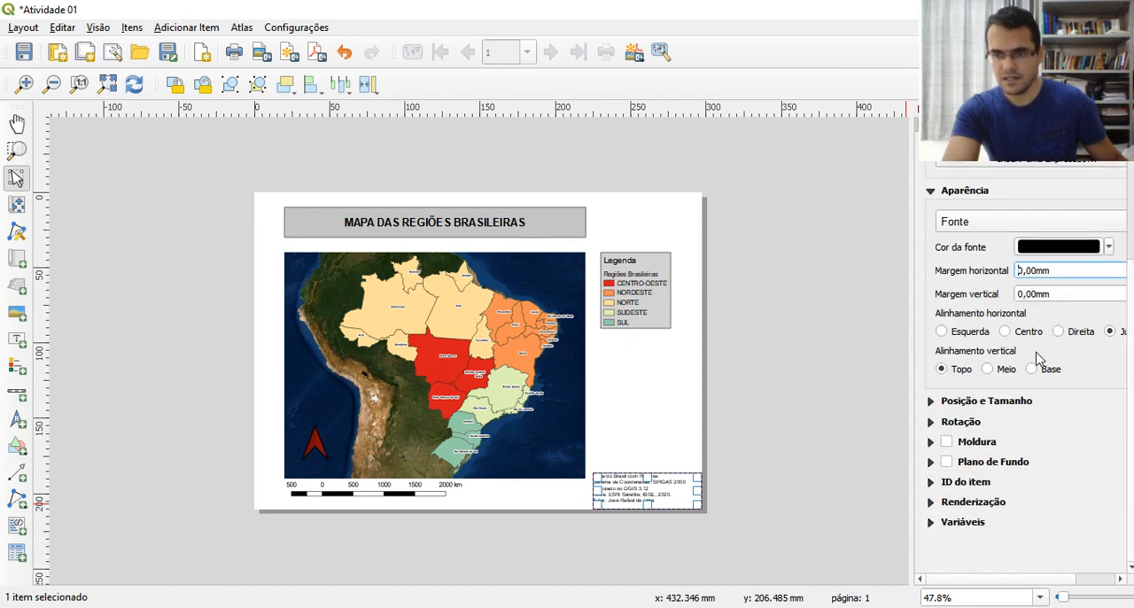
{"action": "left_click", "coordinate": [931, 402]}
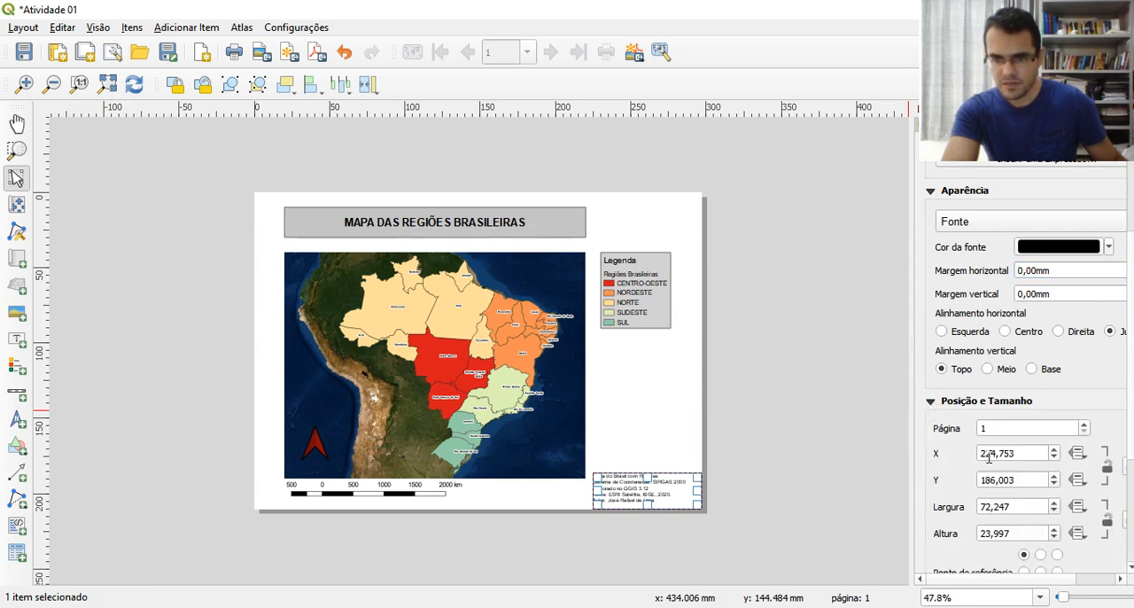
{"action": "left_click_drag", "start_coordinate": [993, 455], "coordinate": [1057, 455]}
{"action": "type", "text": "5"}
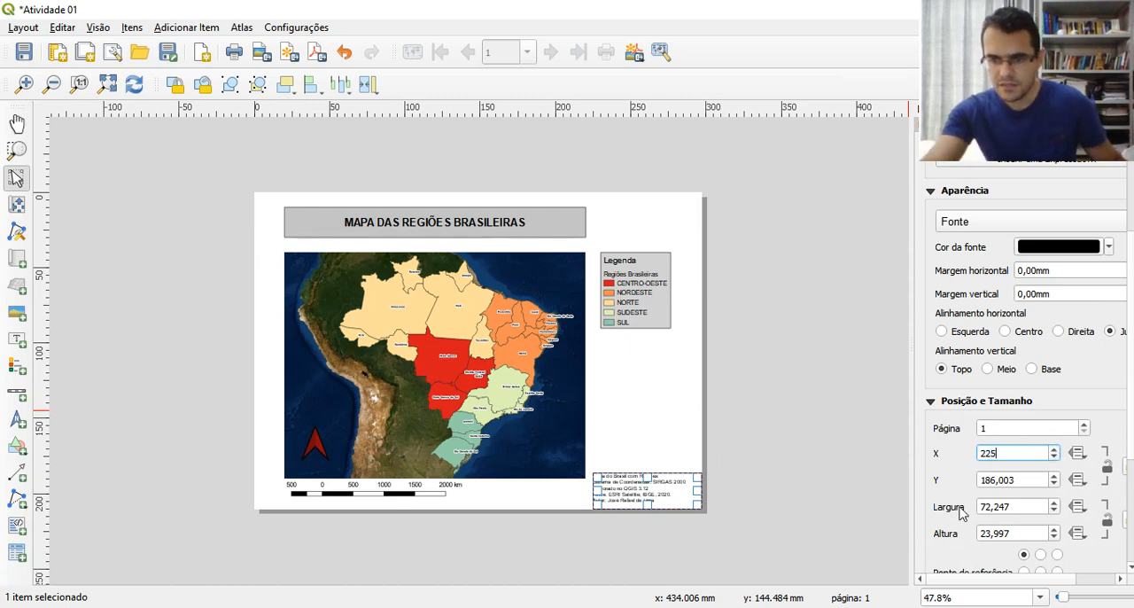
{"action": "left_click_drag", "start_coordinate": [1013, 481], "coordinate": [982, 479]}
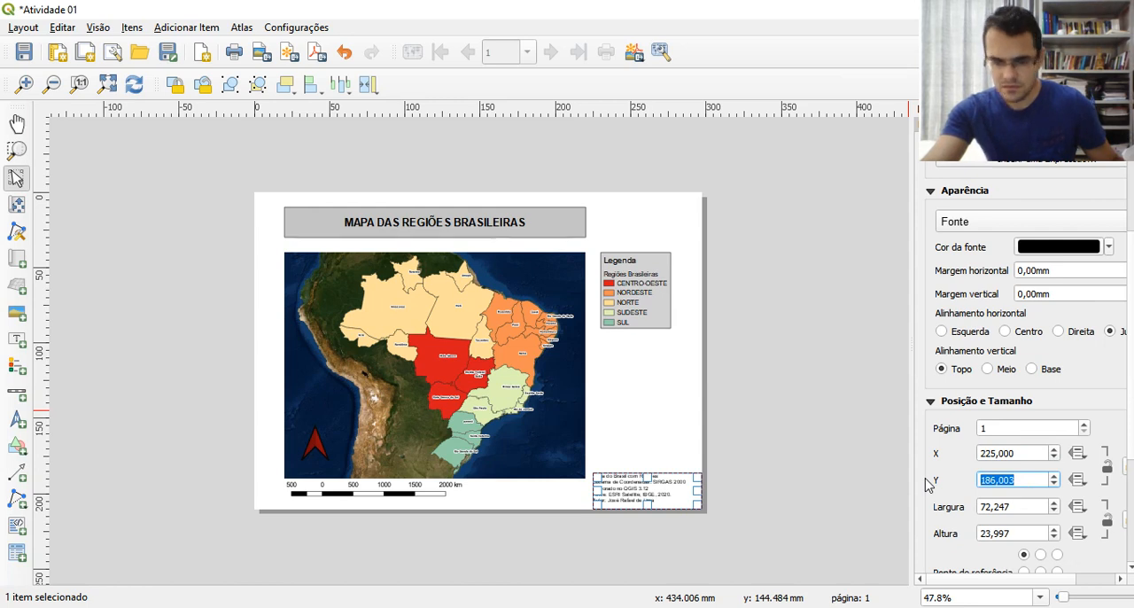
{"action": "type", "text": "200"}
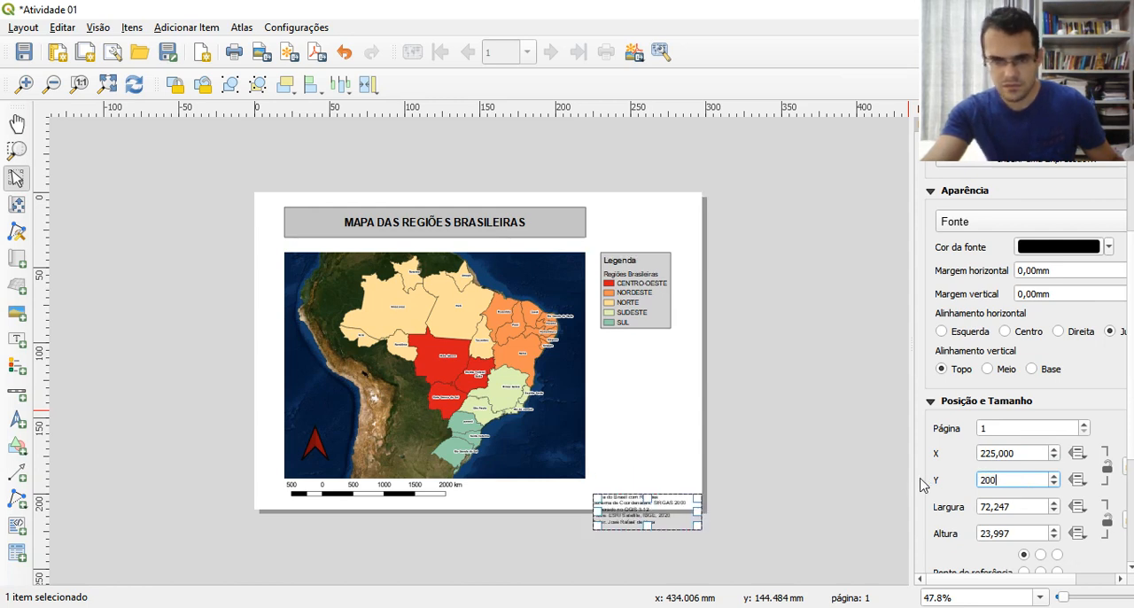
{"action": "left_click_drag", "start_coordinate": [631, 503], "coordinate": [630, 489]}
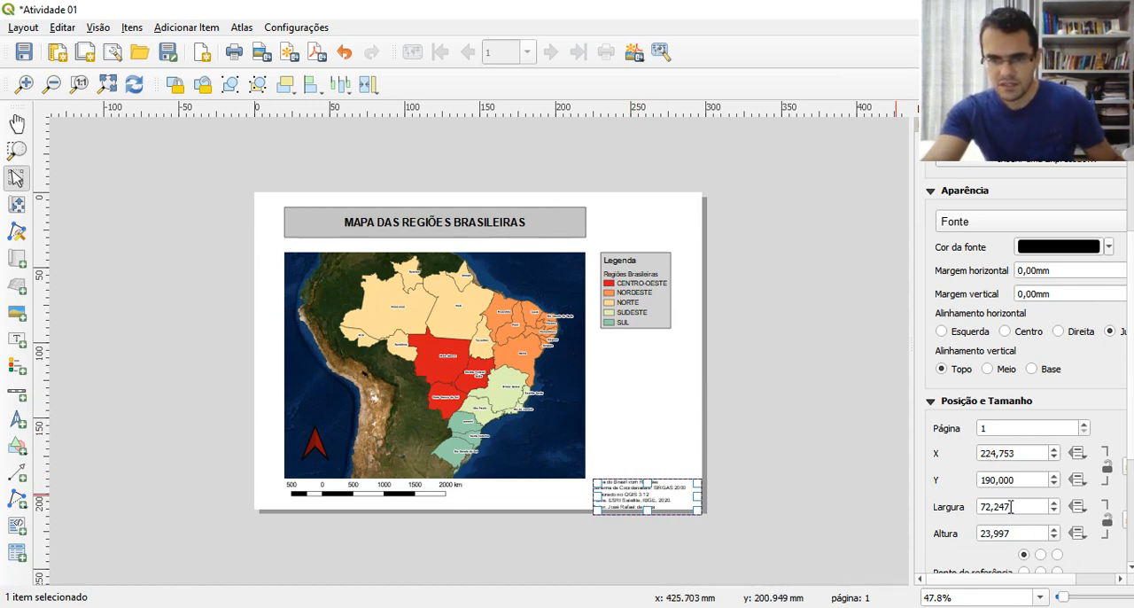
Set the label's width to 75 mm, its height to 25 mm and its Y position to 185 mm
{"action": "left_click_drag", "start_coordinate": [1010, 507], "coordinate": [964, 512]}
{"action": "type", "text": "75"}
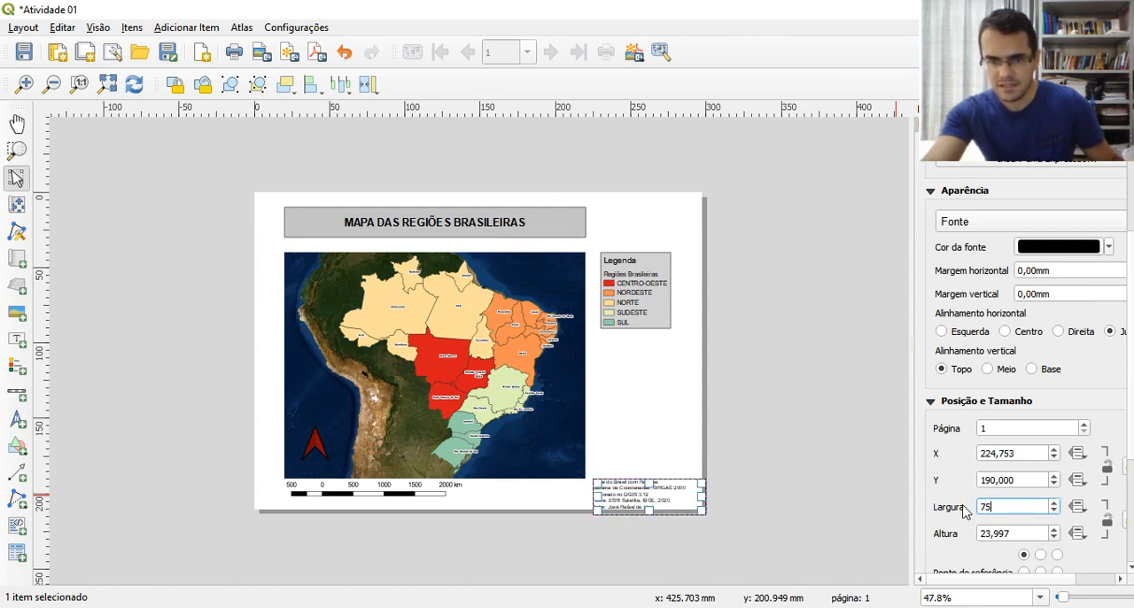
{"action": "left_click", "coordinate": [1025, 533]}
{"action": "left_click_drag", "start_coordinate": [1025, 534], "coordinate": [974, 532]}
{"action": "type", "text": "25"}
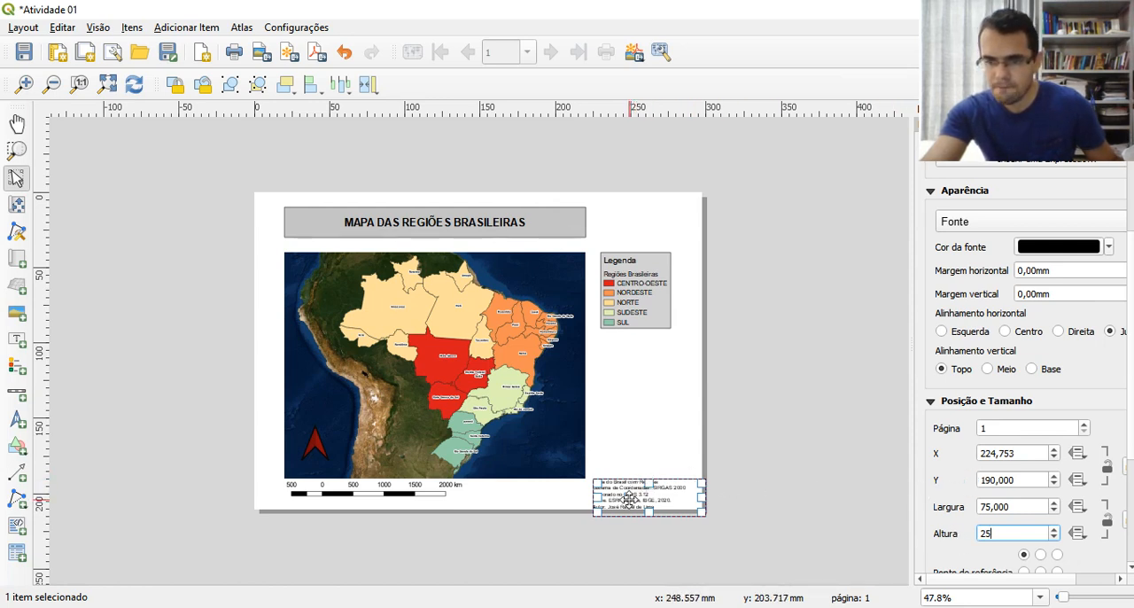
{"action": "triple_click", "coordinate": [1028, 480]}
{"action": "type", "text": "185"}
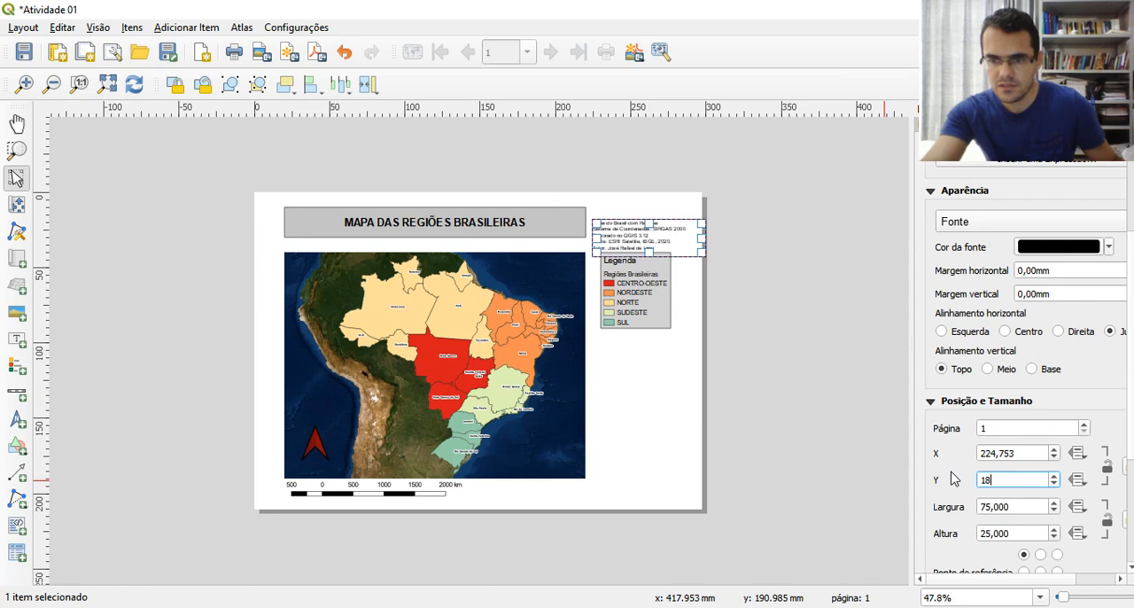
Save the finished layout as a template named "Modelo 02" in the Geoprocessamento folder, and save the project
{"action": "left_click", "coordinate": [659, 435]}
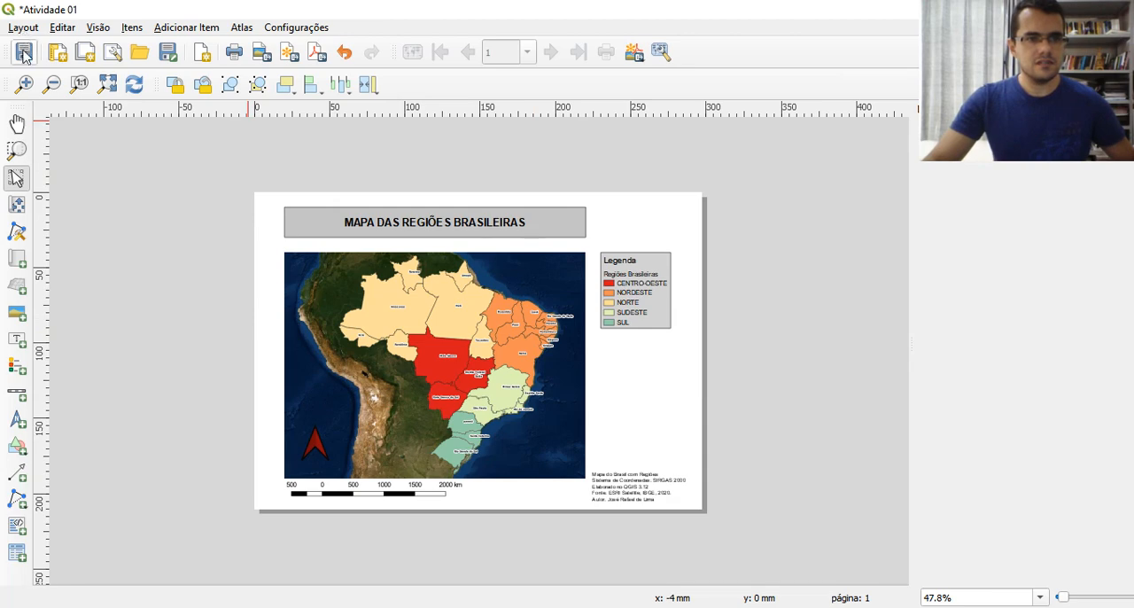
{"action": "left_click", "coordinate": [169, 52]}
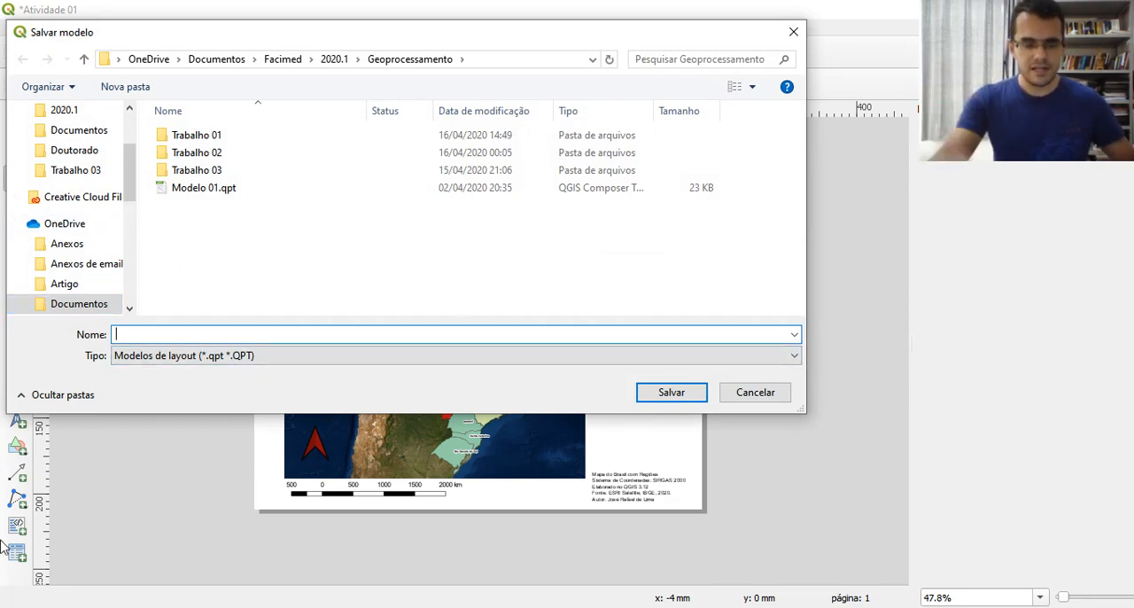
{"action": "type", "text": "Modelo 02"}
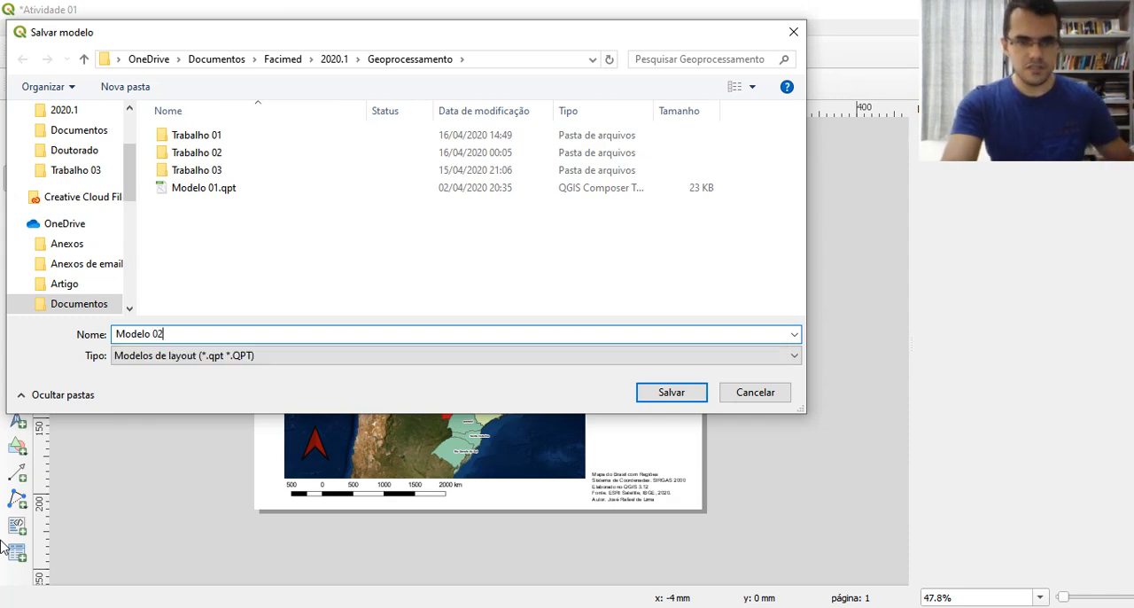
{"action": "left_click", "coordinate": [658, 397]}
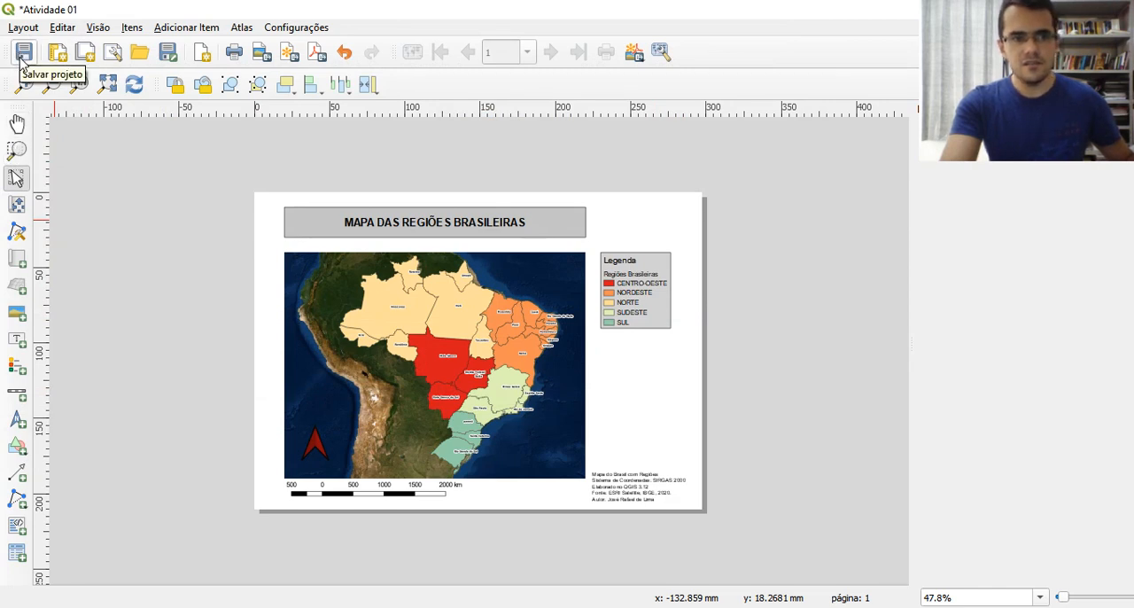
{"action": "left_click", "coordinate": [23, 53]}
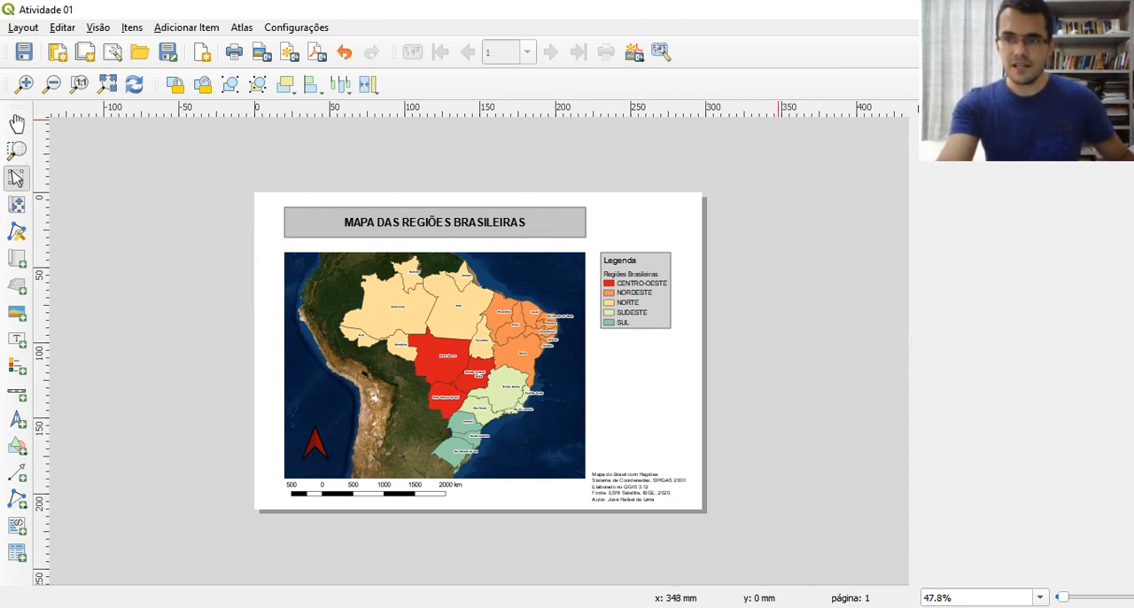
{"action": "left_click", "coordinate": [1125, 108]}
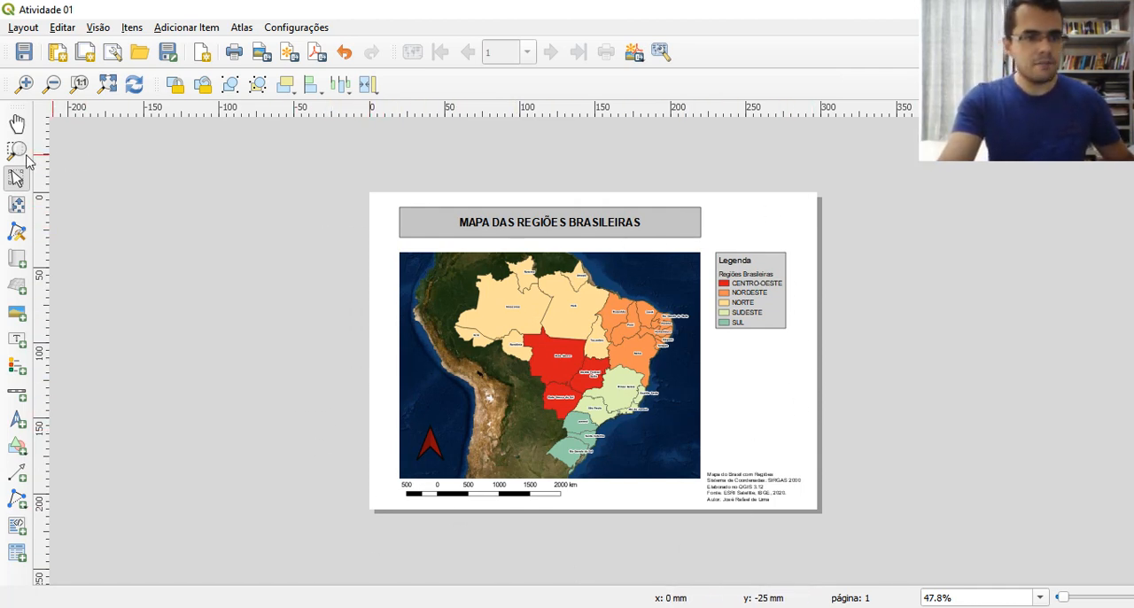
Export the layout to the Trabalho 01 folder as "Atividade 01.pdf", with always exporting as vectors enabled
{"action": "left_click", "coordinate": [22, 28]}
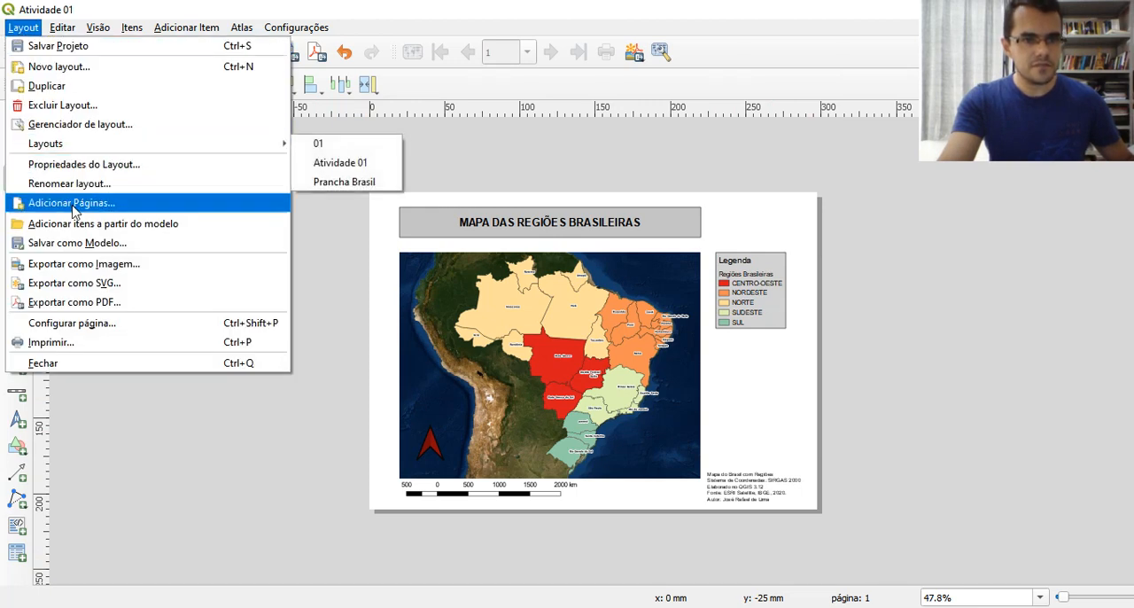
{"action": "left_click", "coordinate": [82, 302]}
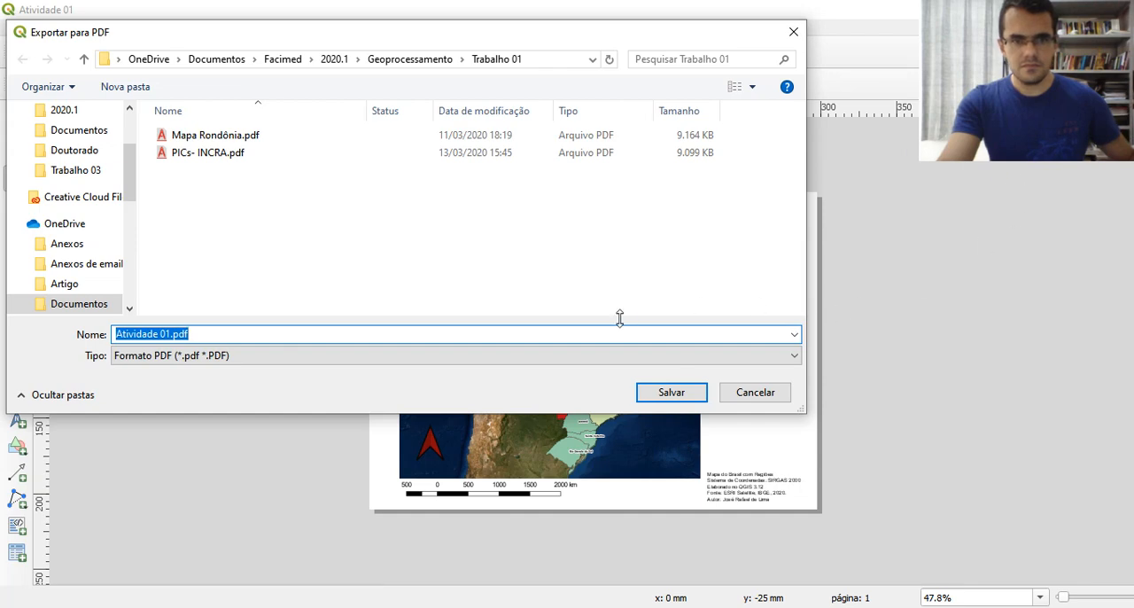
{"action": "left_click", "coordinate": [641, 391]}
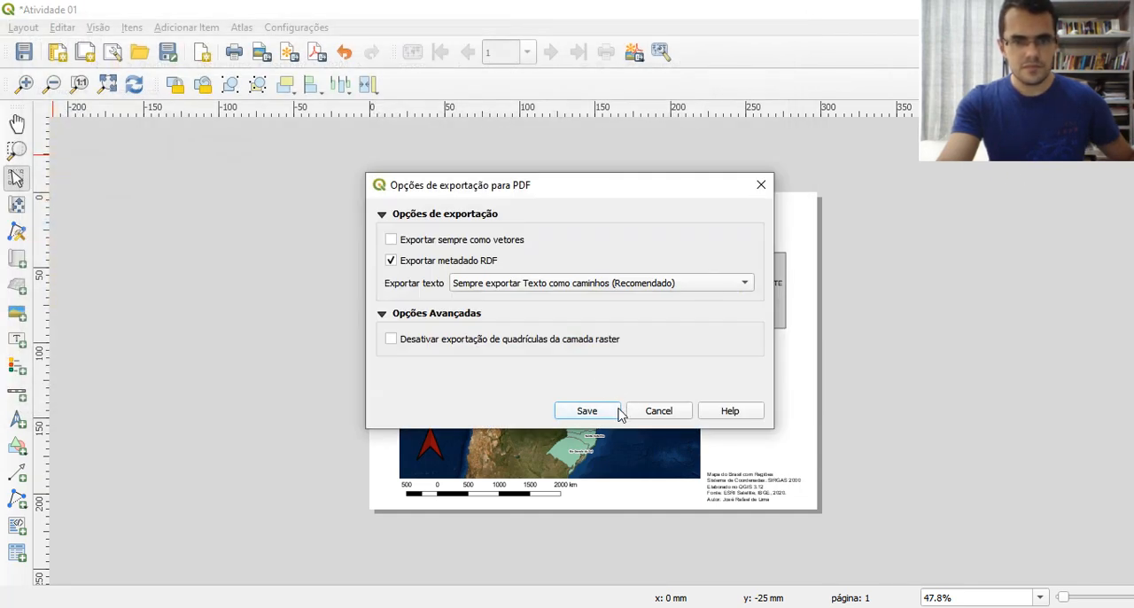
{"action": "left_click", "coordinate": [490, 241]}
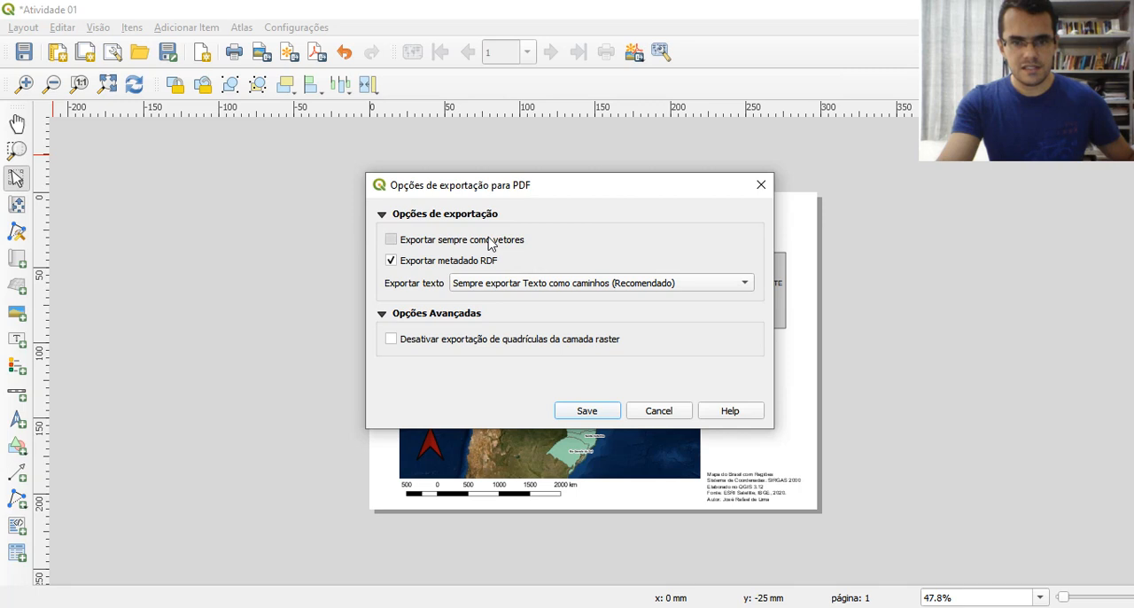
{"action": "left_click", "coordinate": [589, 412]}
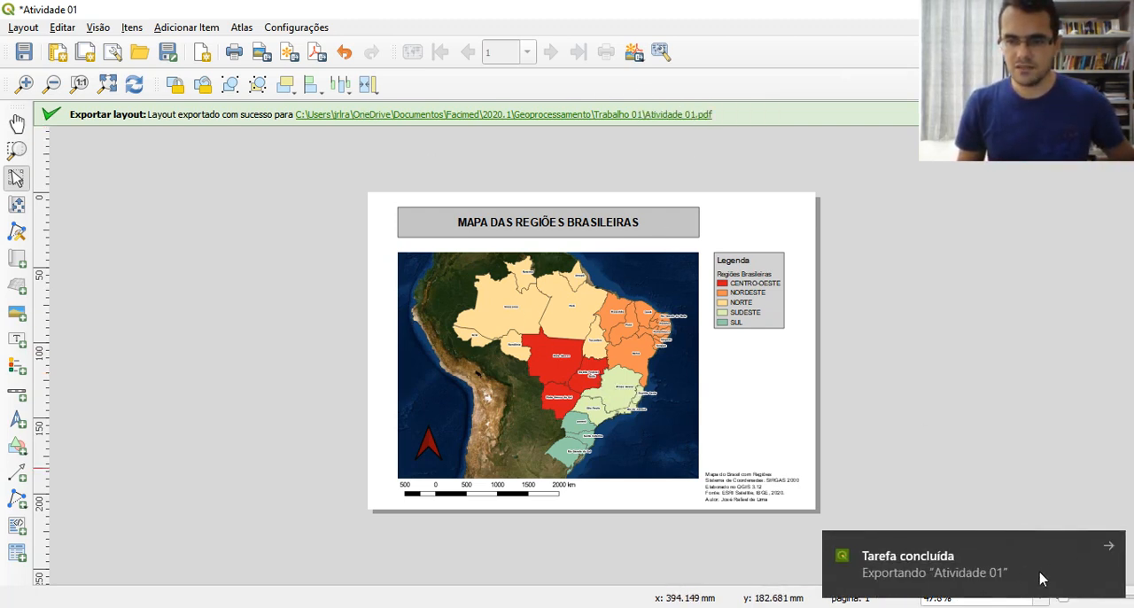
{"action": "left_click", "coordinate": [1108, 546]}
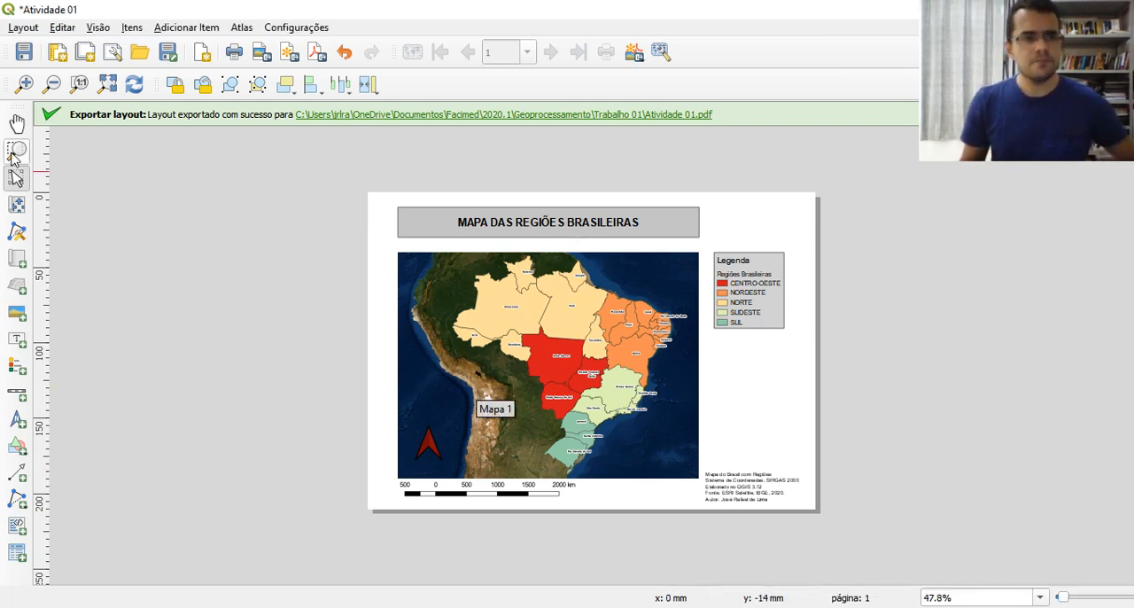
Export the layout as the JPEG image "Atividade 01.jpeg" to the Trabalho 01 folder at 300 dpi
{"action": "left_click", "coordinate": [23, 27]}
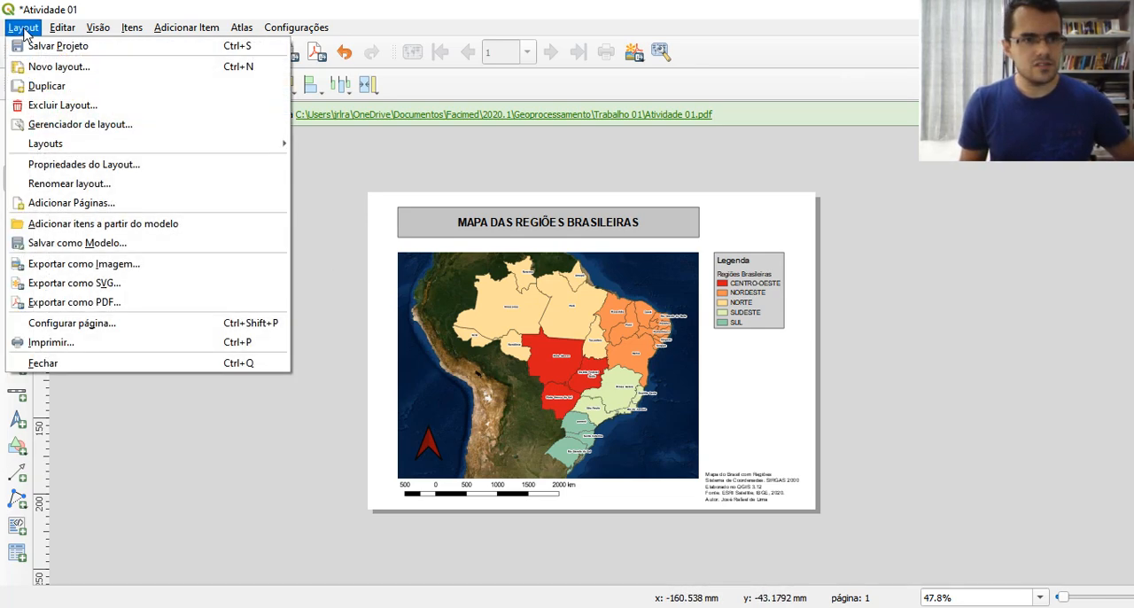
{"action": "left_click", "coordinate": [93, 265]}
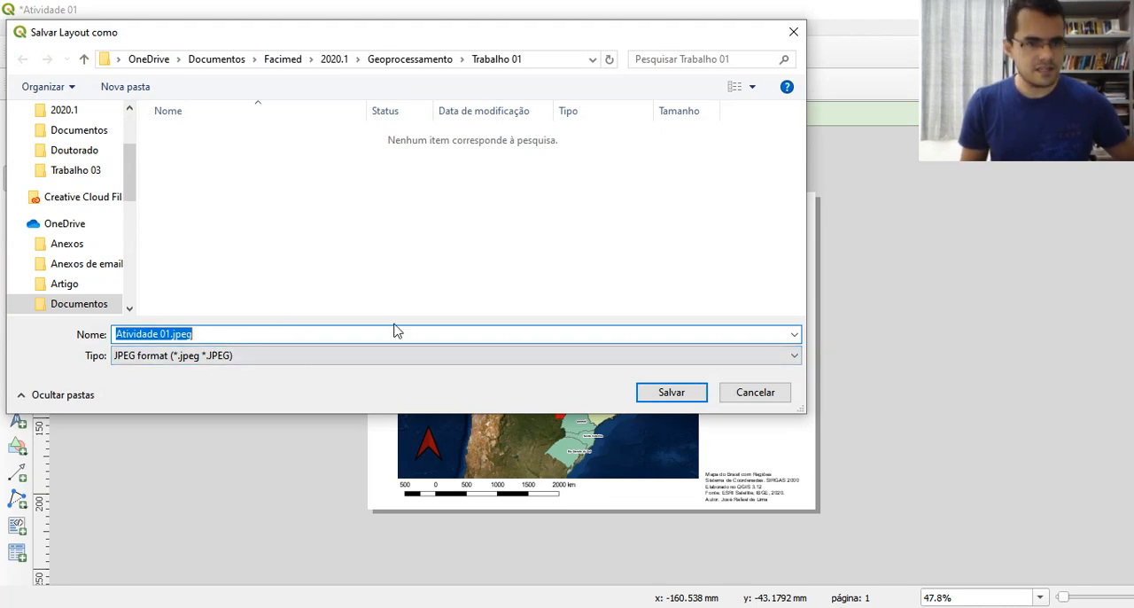
{"action": "left_click", "coordinate": [672, 393]}
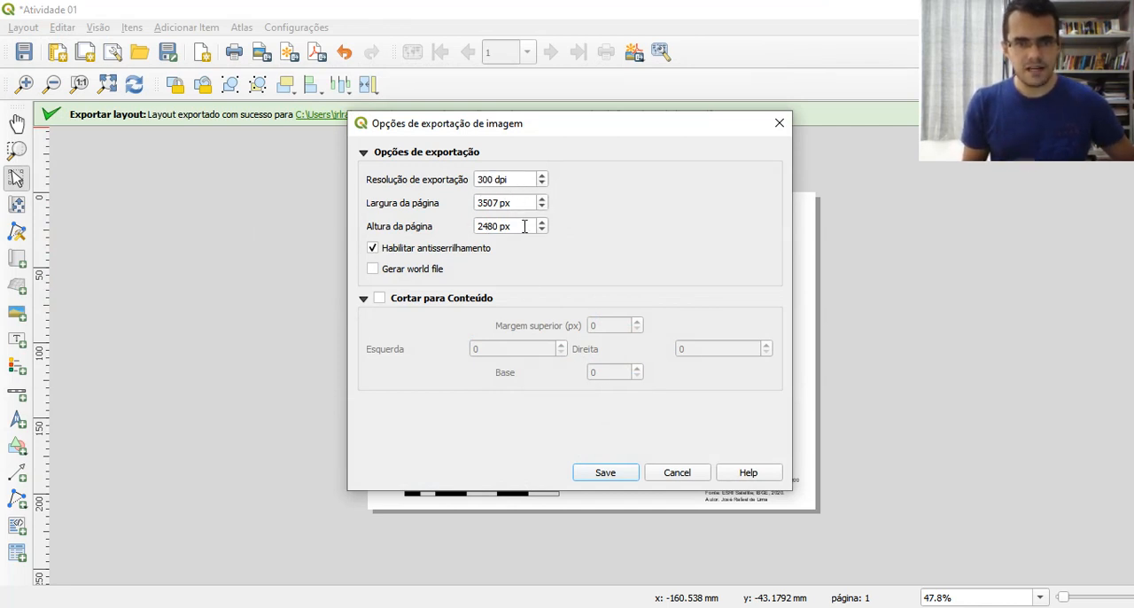
{"action": "left_click", "coordinate": [612, 478]}
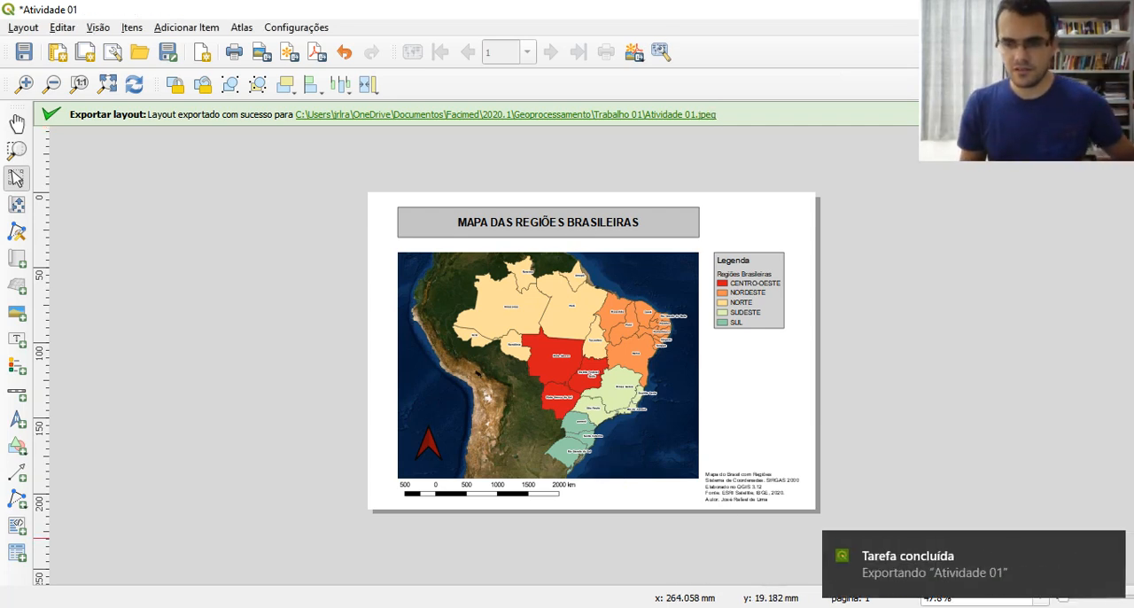
{"action": "left_click", "coordinate": [1108, 549]}
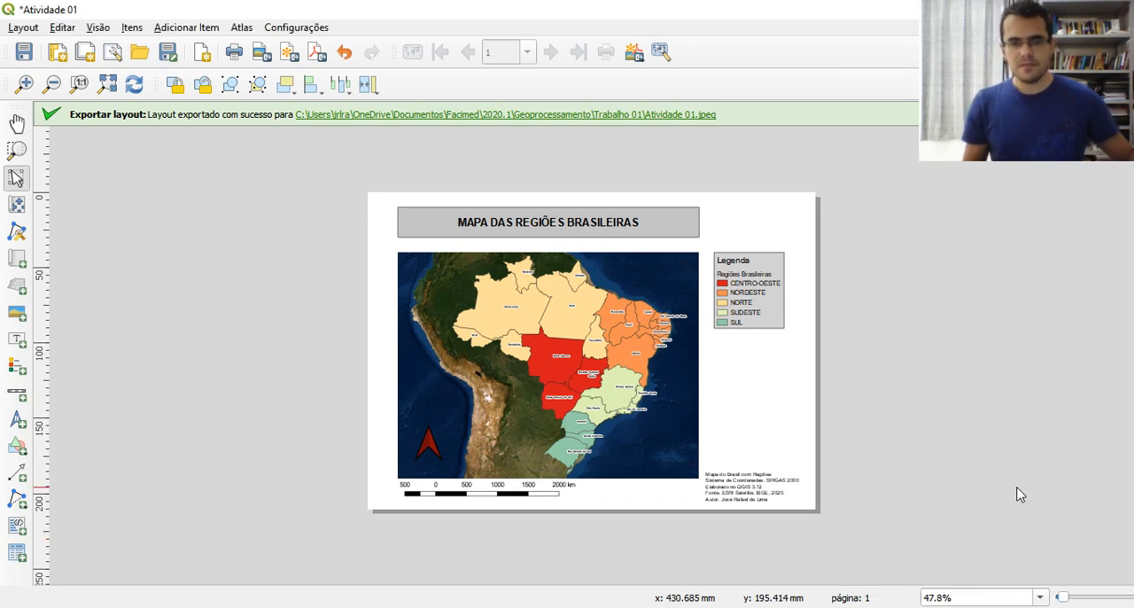
Switch to File Explorer and open the exported "Atividade 01.jpeg" from the Trabalho 01 folder to examine the map
{"action": "key", "text": "alt+Tab"}
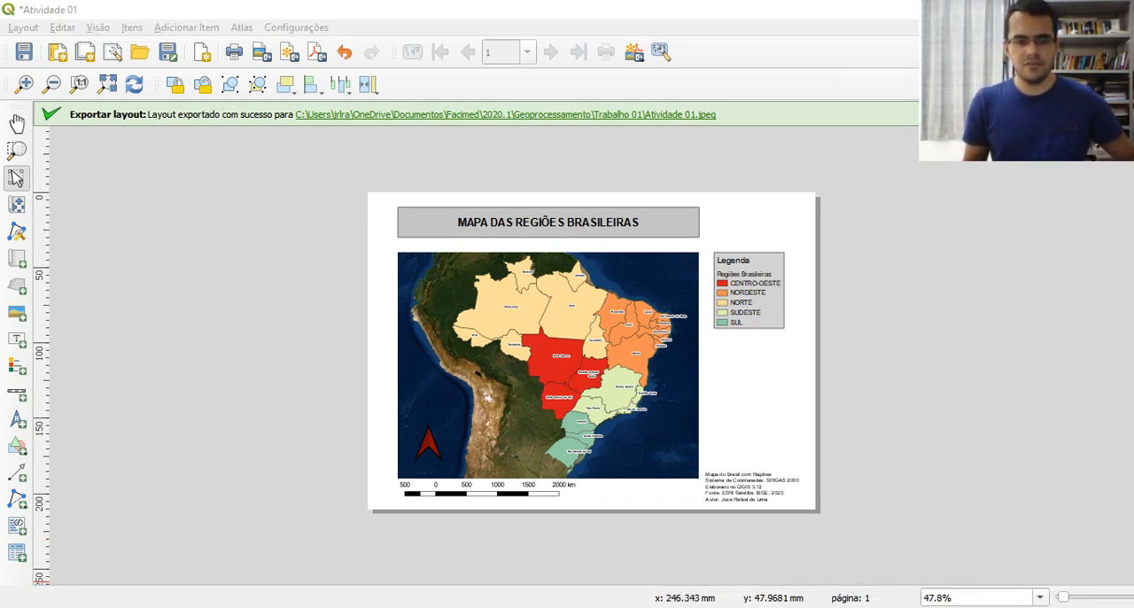
{"action": "left_click_drag", "start_coordinate": [249, 71], "coordinate": [553, 25]}
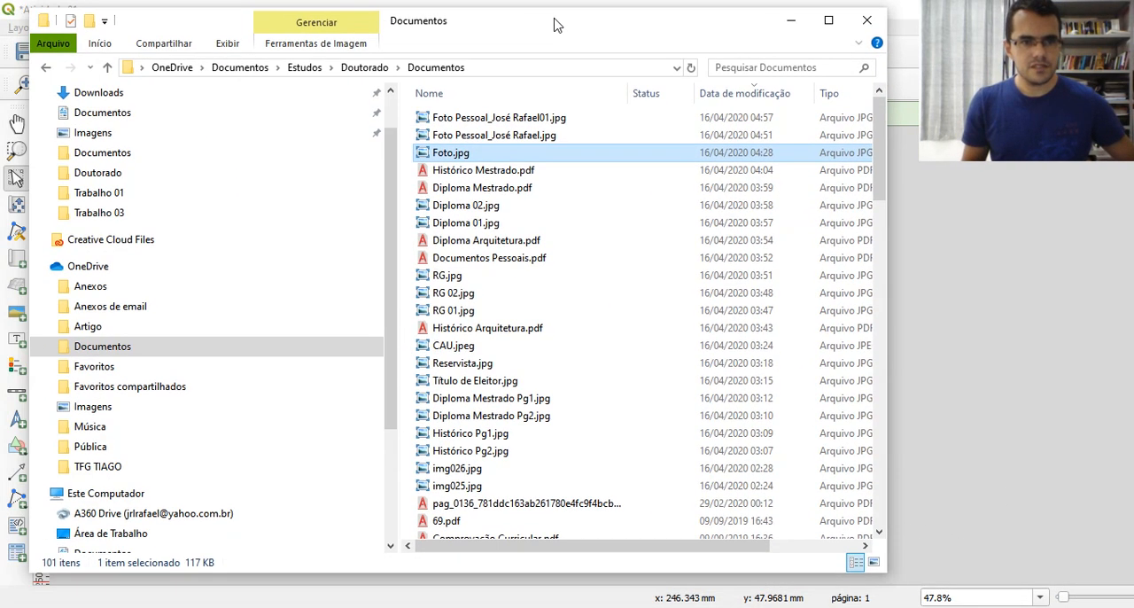
{"action": "left_click", "coordinate": [99, 193]}
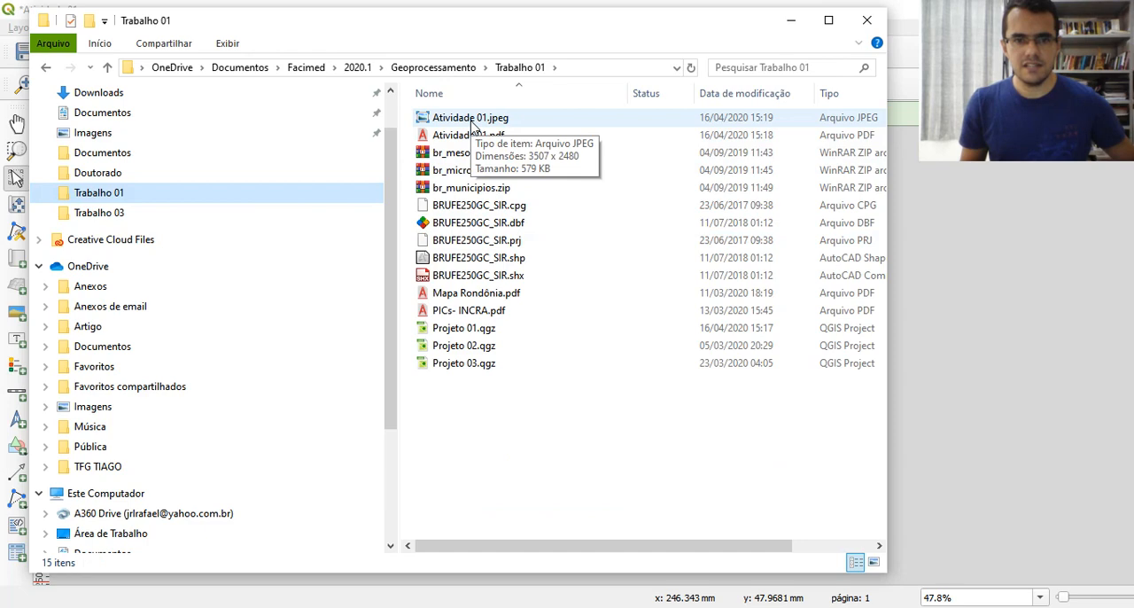
{"action": "double_click", "coordinate": [471, 124]}
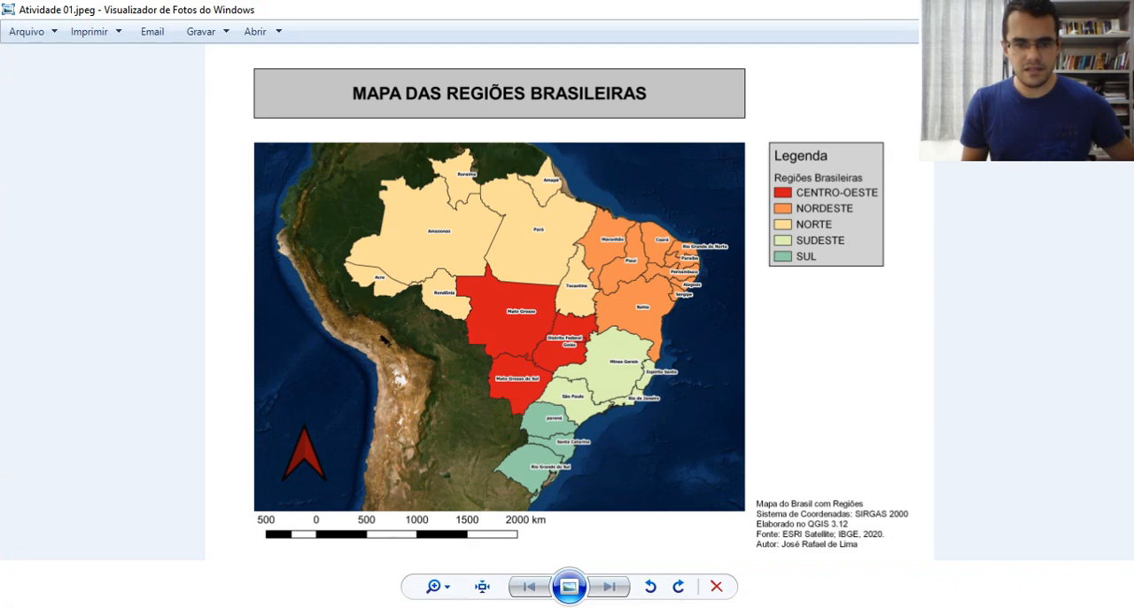
Open the exported "Atividade 01.pdf" from the Trabalho 01 folder, and switch to the main QGIS project window
{"action": "key", "text": "alt+Tab"}
{"action": "double_click", "coordinate": [466, 136]}
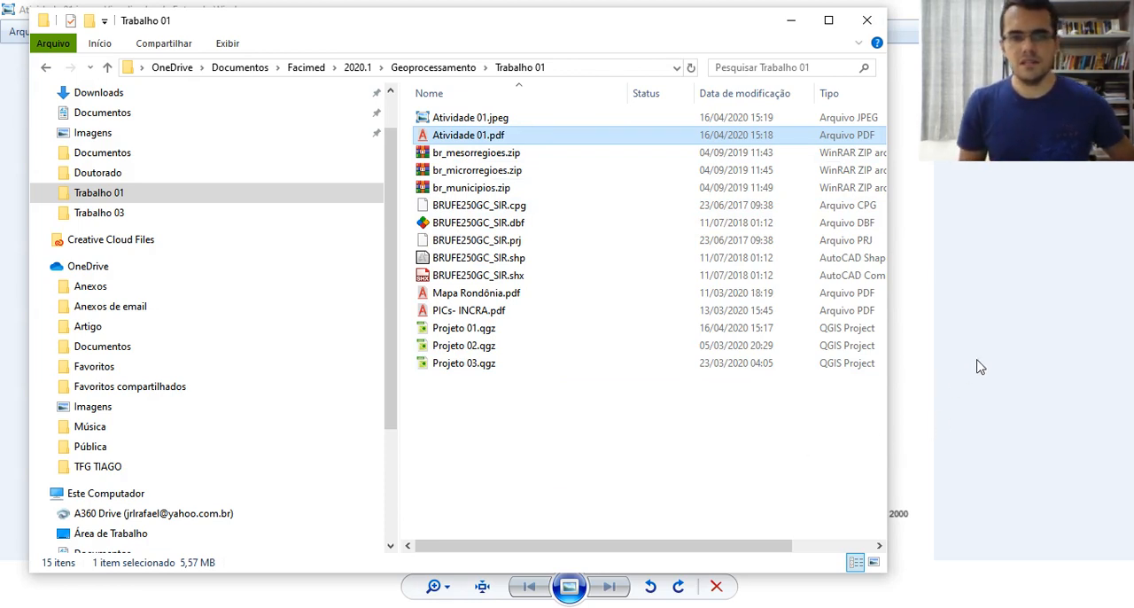
{"action": "key", "text": "alt+Tab"}
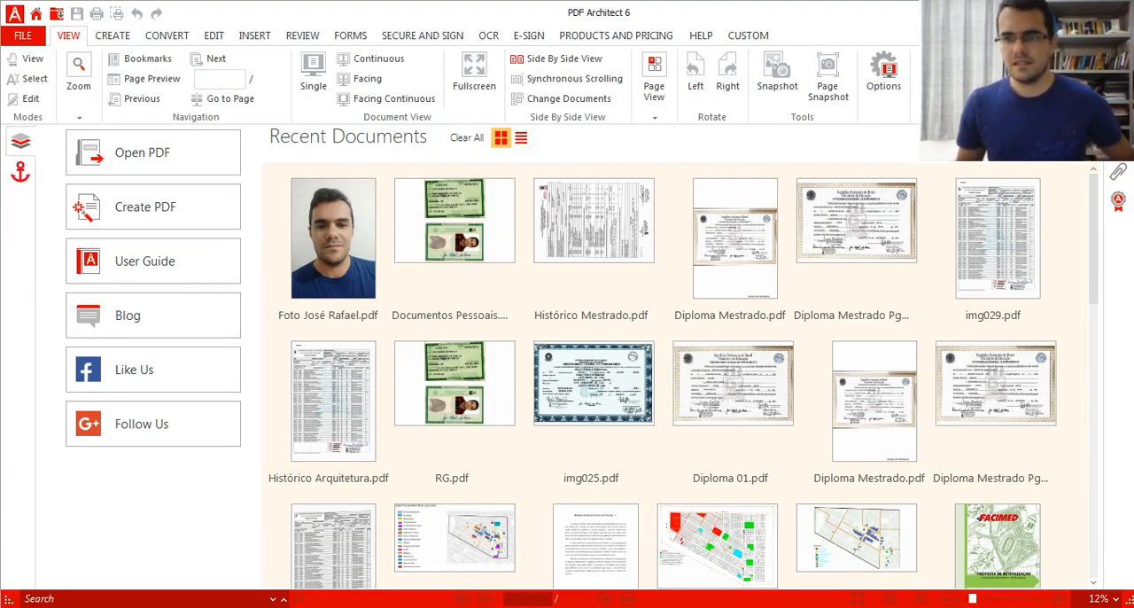
{"action": "key", "text": "alt+Tab"}
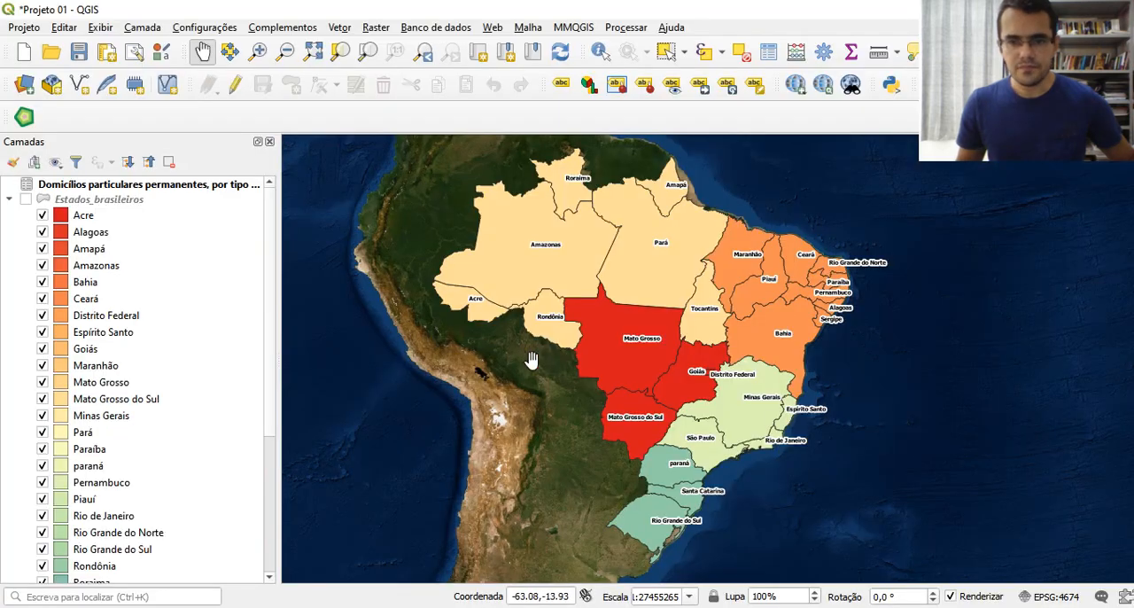